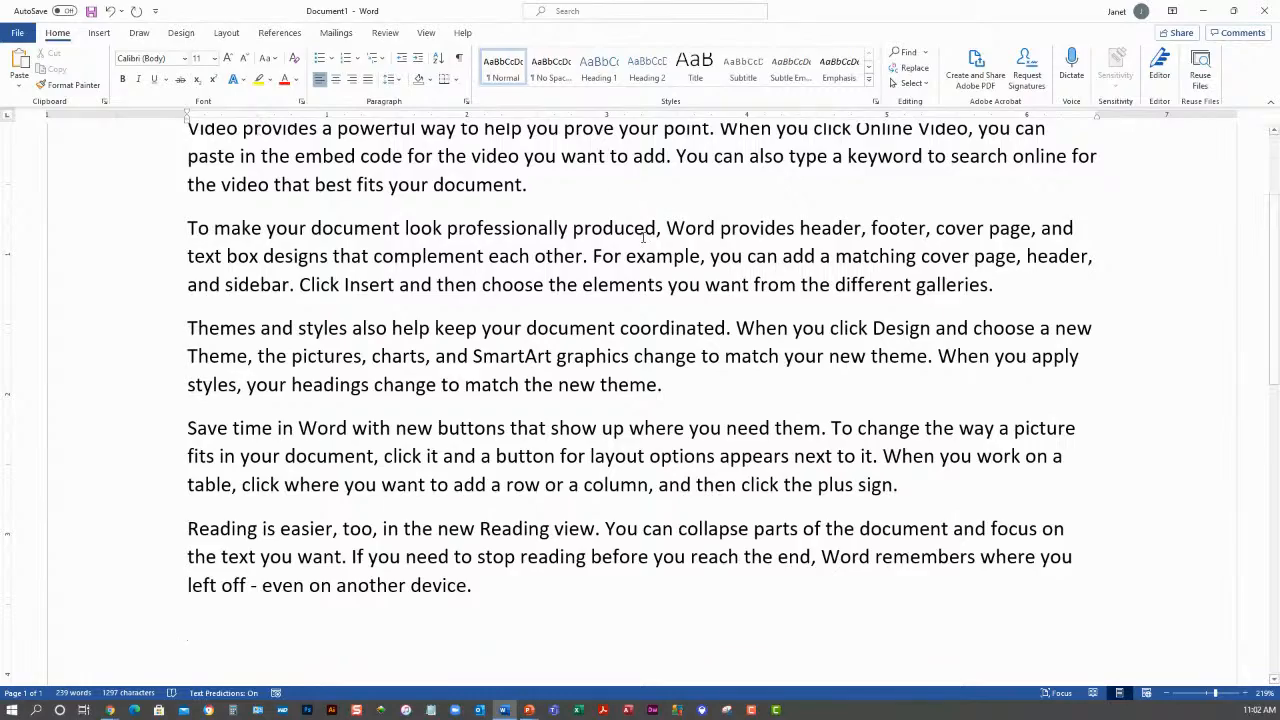
scroll(288, 296, "up", 3)
scroll(285, 301, "down", 1)
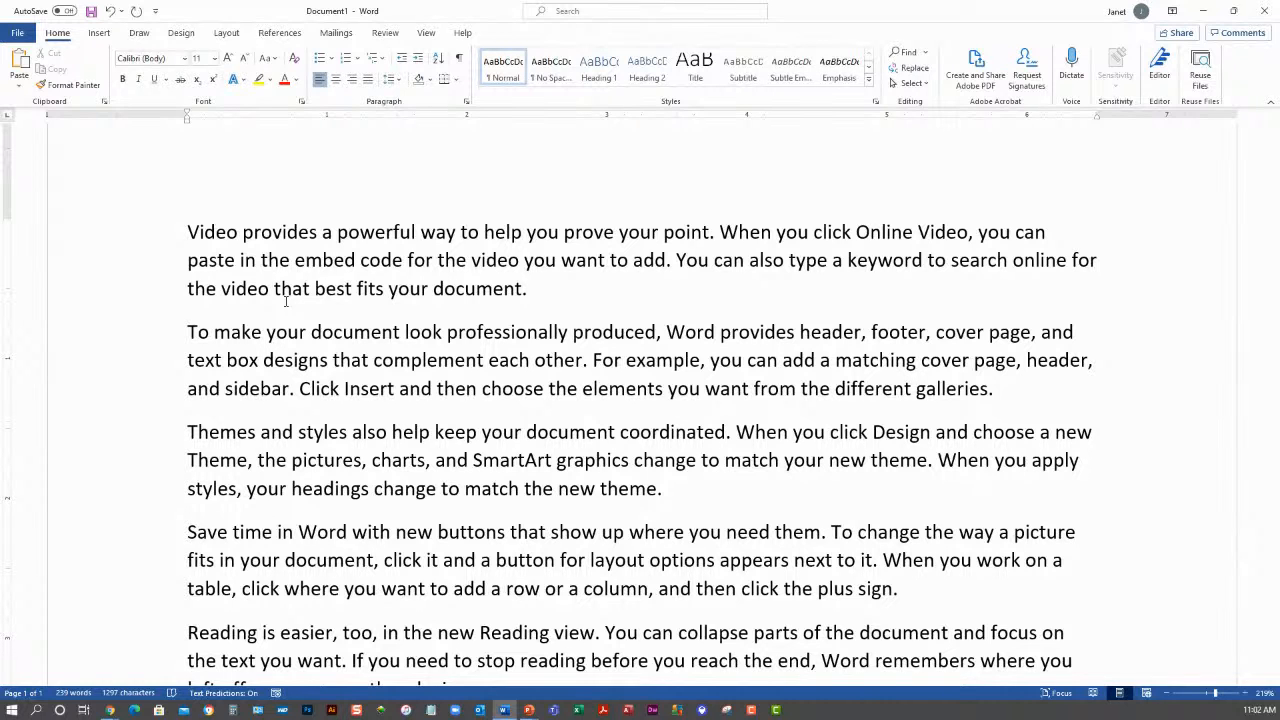
scroll(286, 301, "down", 1)
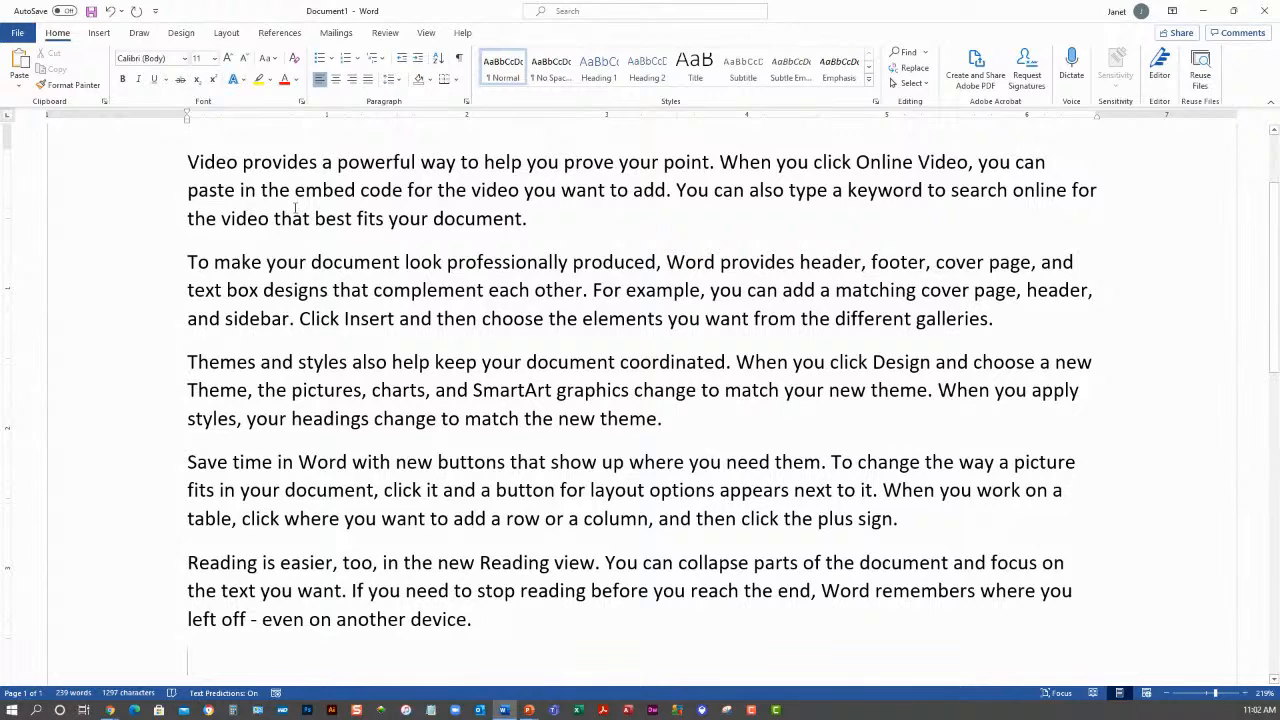
scroll(276, 286, "up", 1)
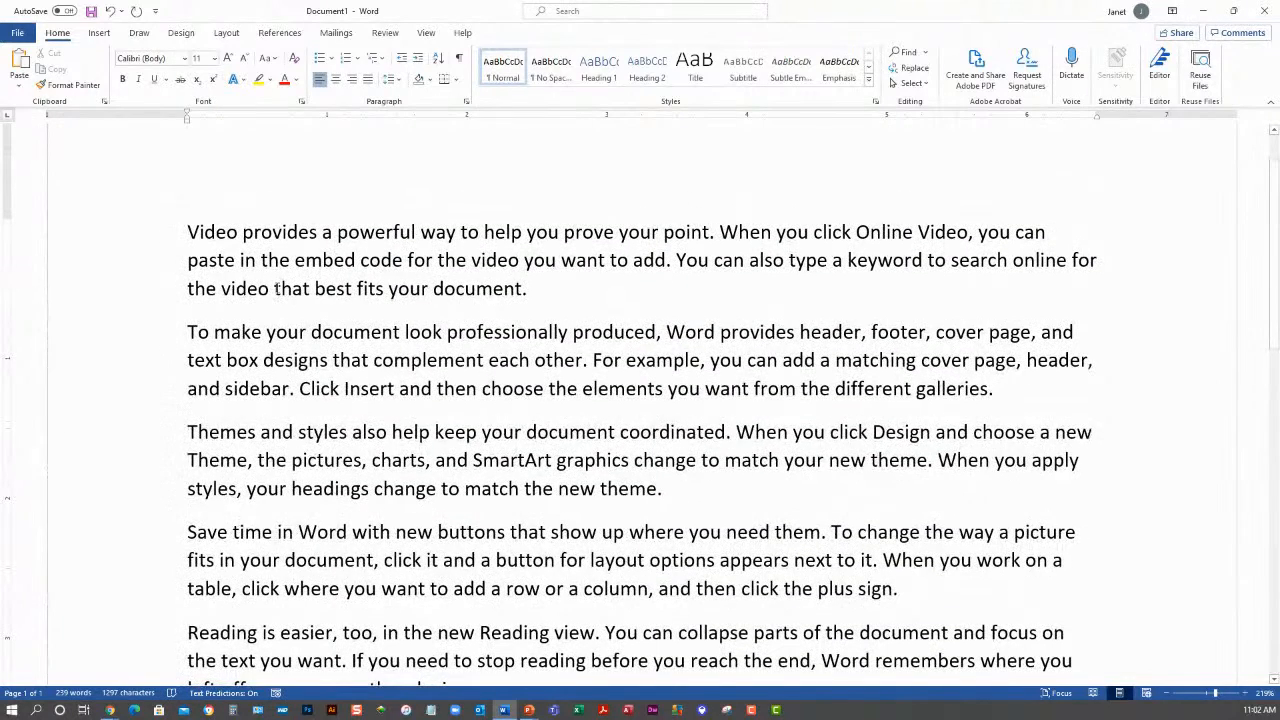
- Open the stock image library with the insertion point before "To make your document look" at the start of the second paragraph
left_click(189, 332)
left_click(99, 33)
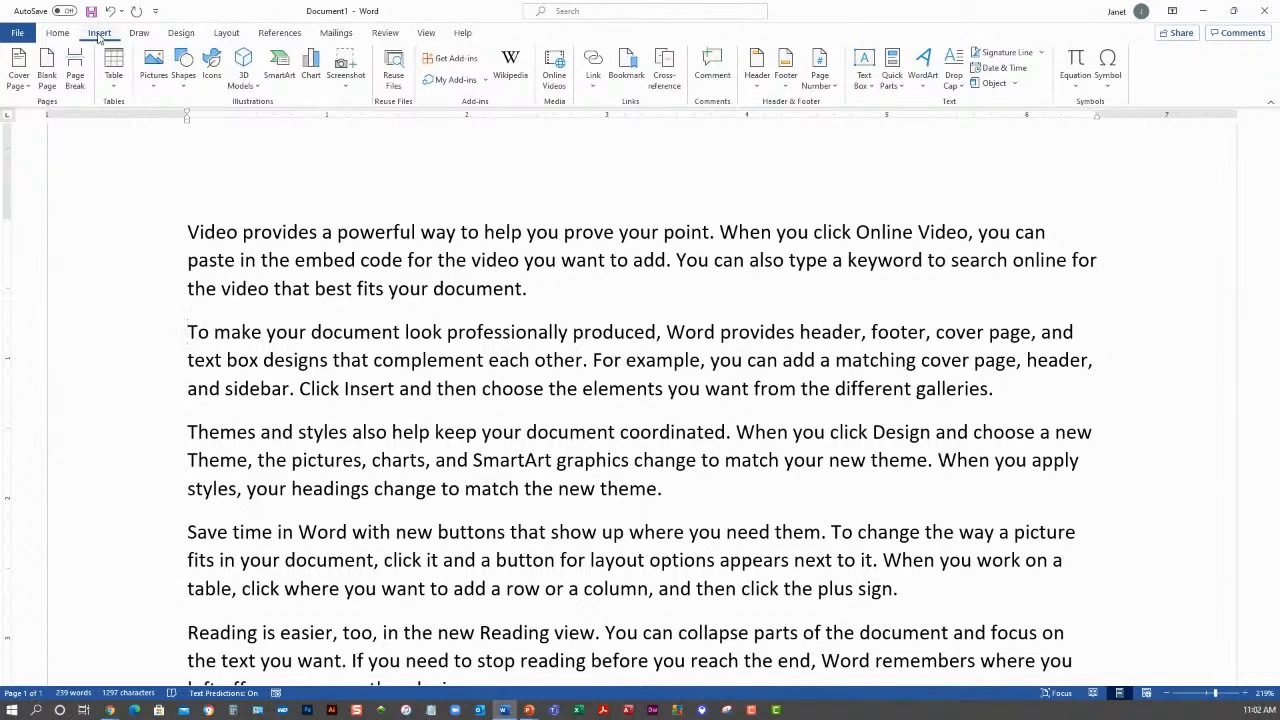
left_click(153, 78)
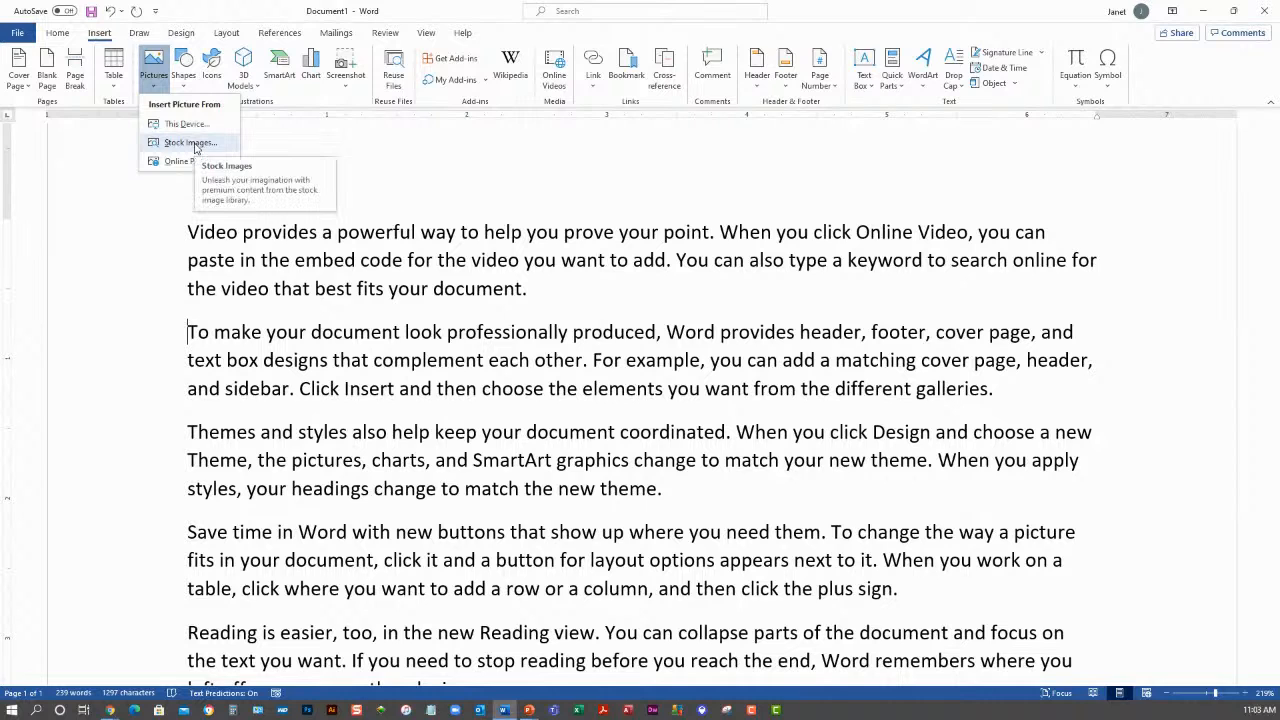
left_click(190, 143)
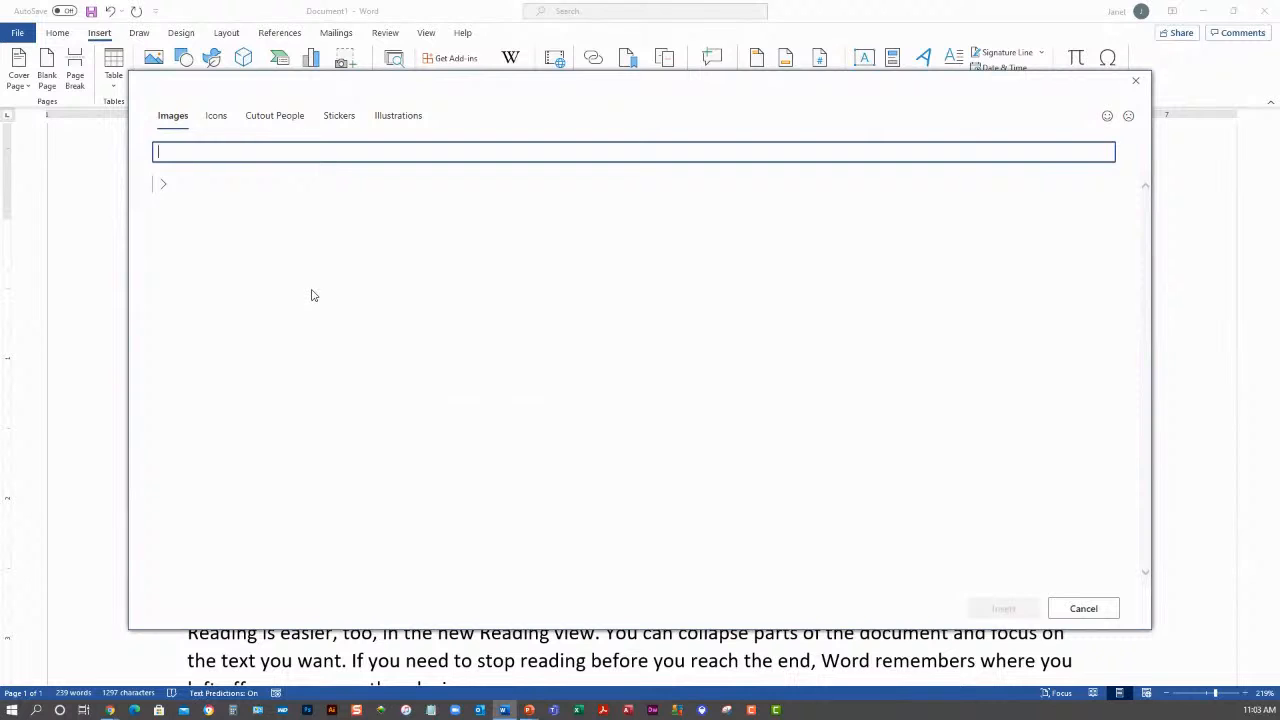
- Browse the Icons, Images, Cutout People, Stickers and Illustrations categories of the stock library
left_click(216, 118)
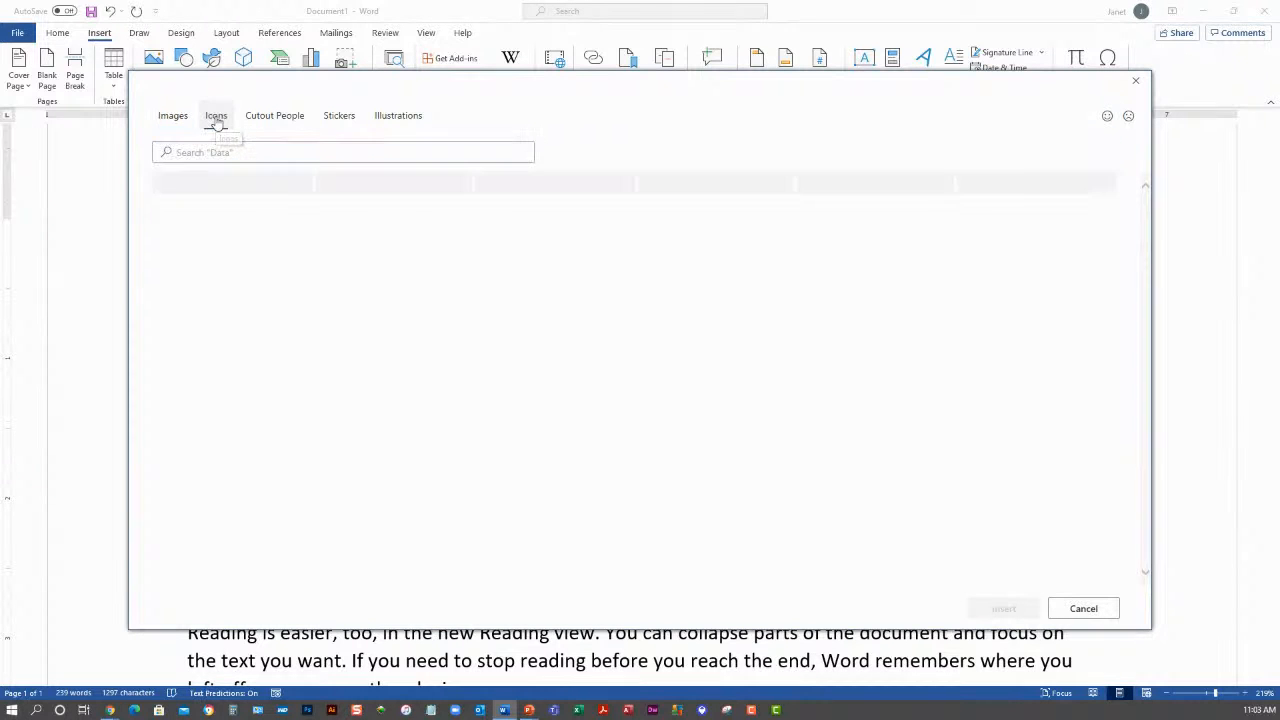
left_click(172, 117)
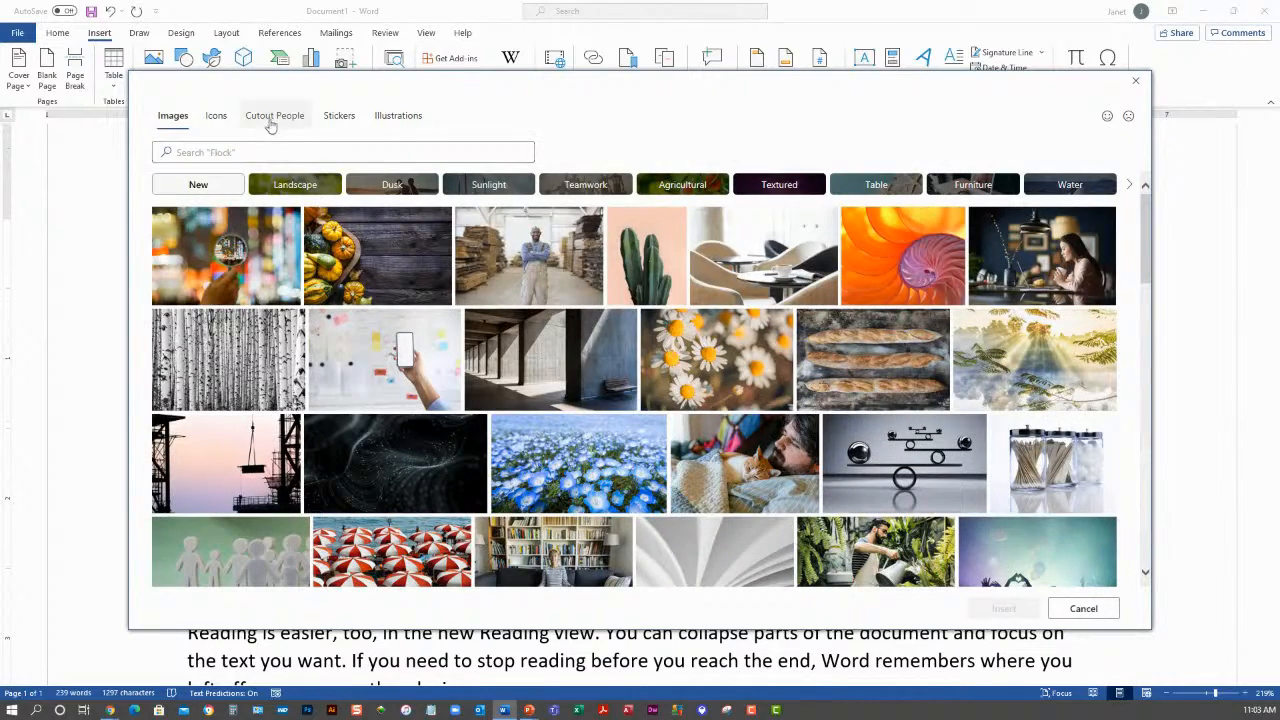
left_click(274, 117)
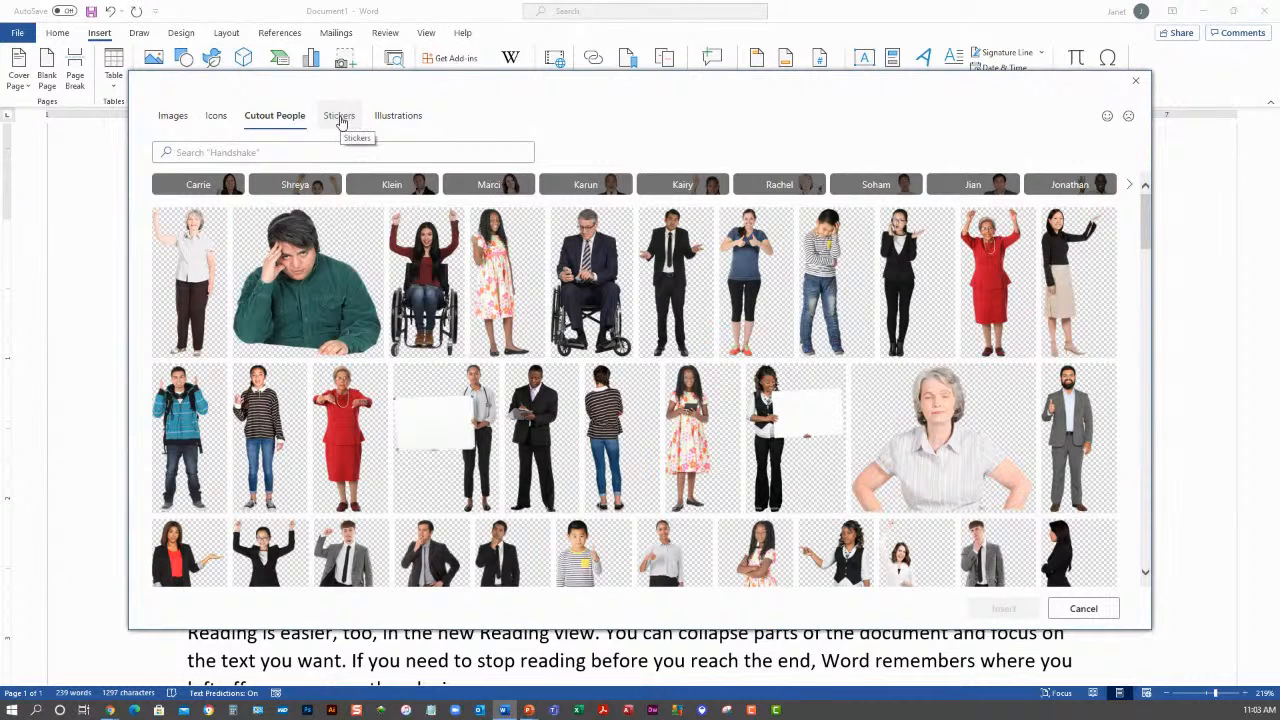
left_click(340, 118)
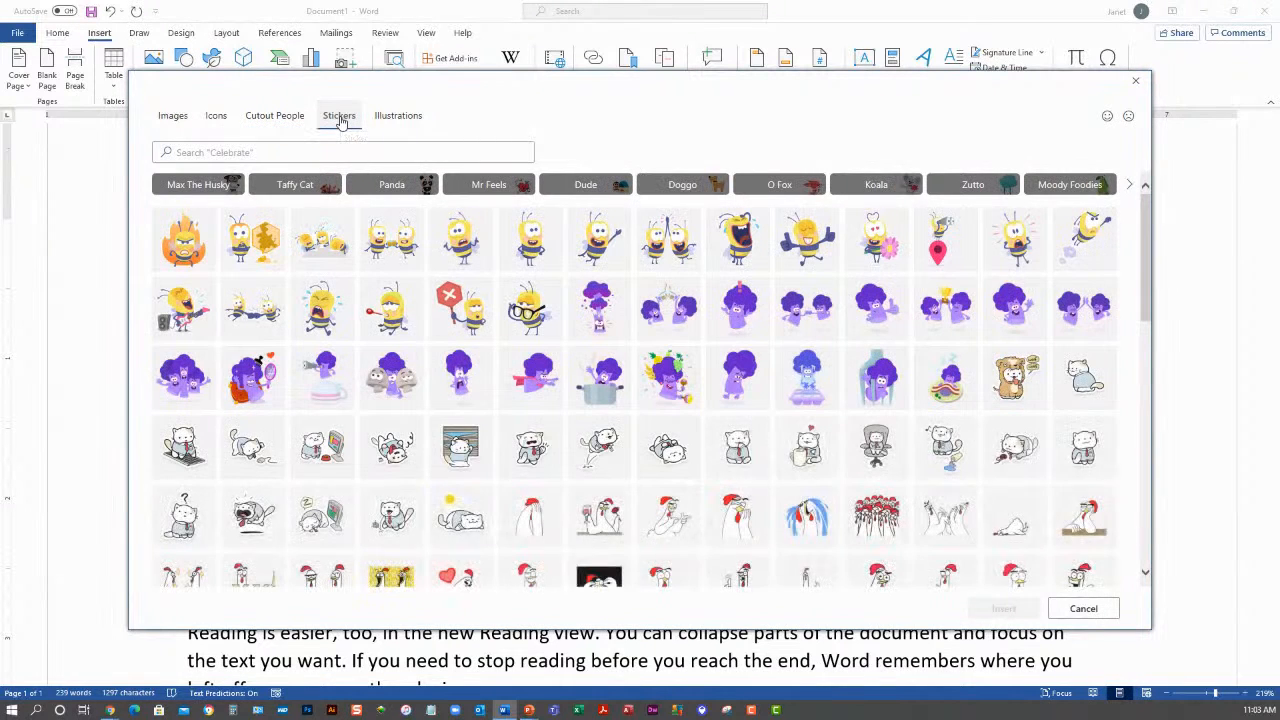
left_click(398, 116)
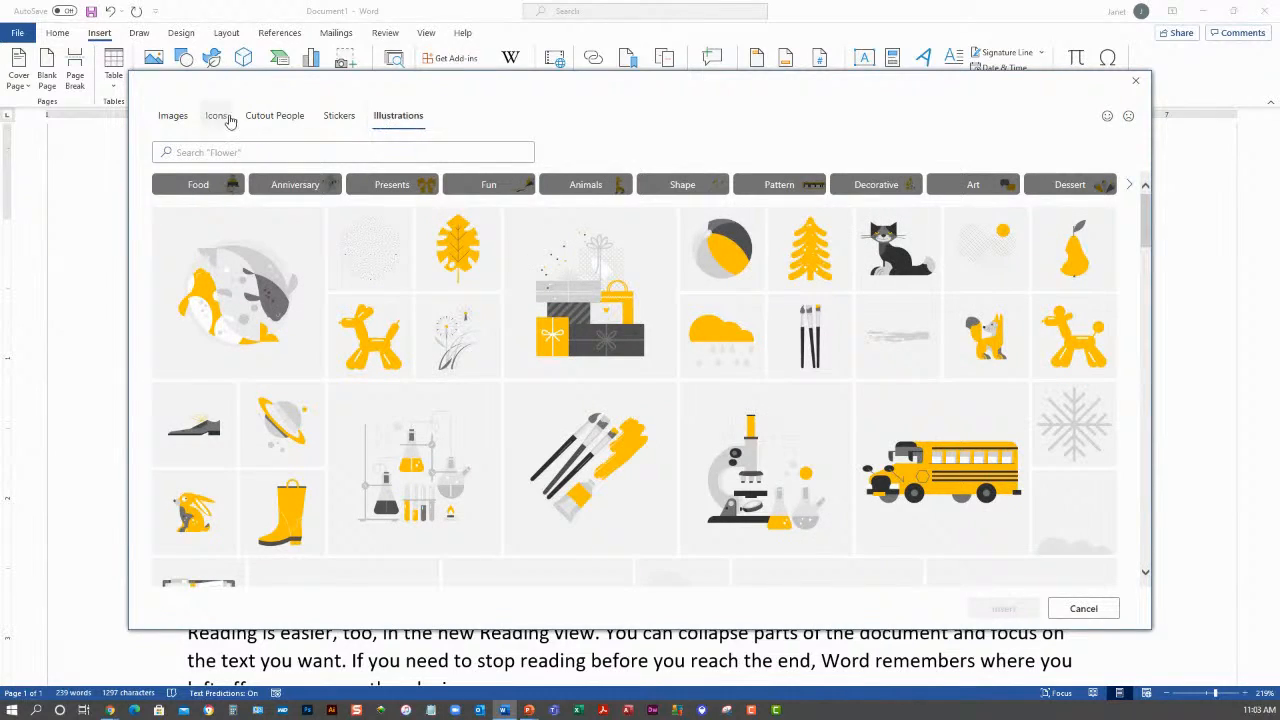
- Insert the Cutout People picture of the woman in a black blazer and red top holding out one hand
left_click(268, 118)
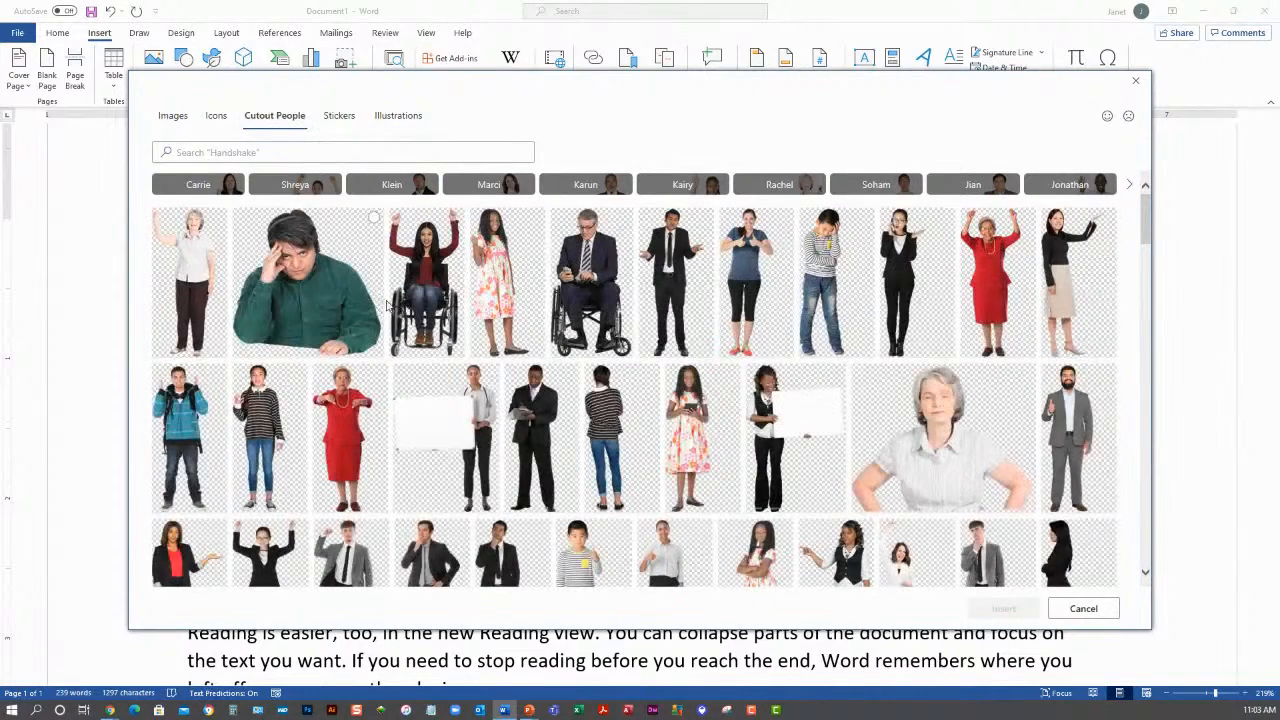
scroll(424, 340, "down", 3)
scroll(423, 343, "down", 2)
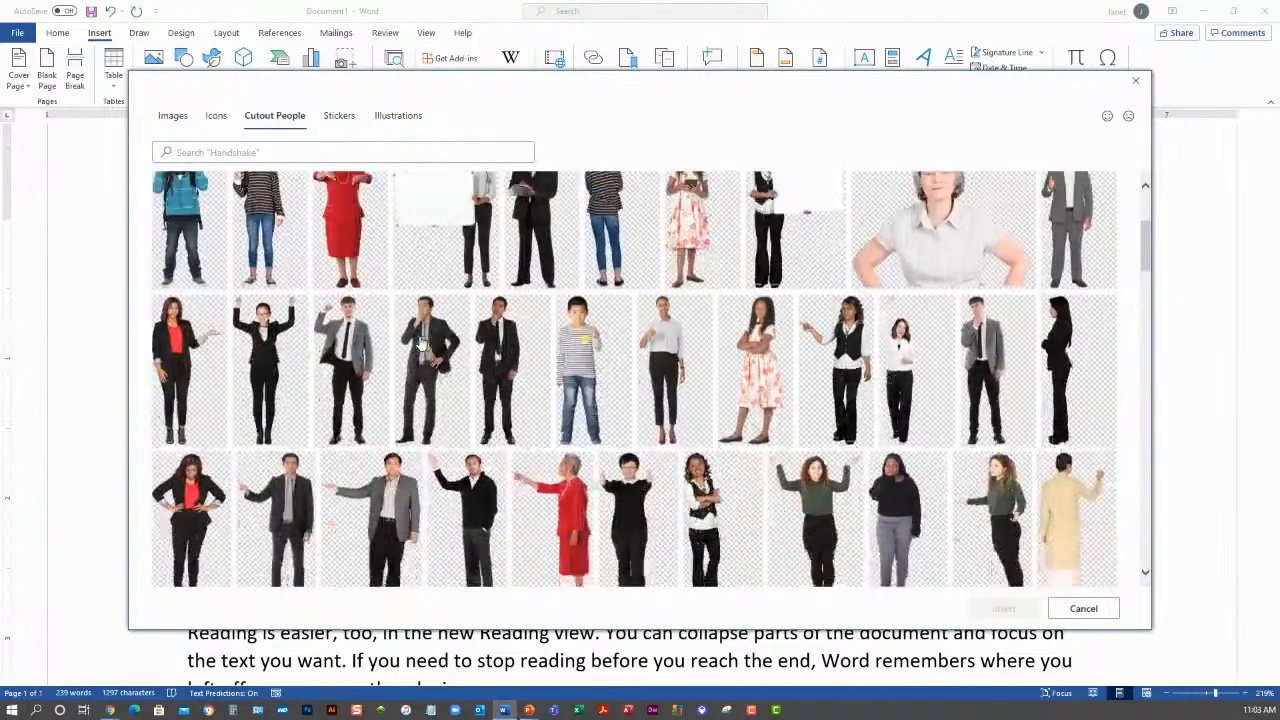
scroll(423, 343, "up", 2)
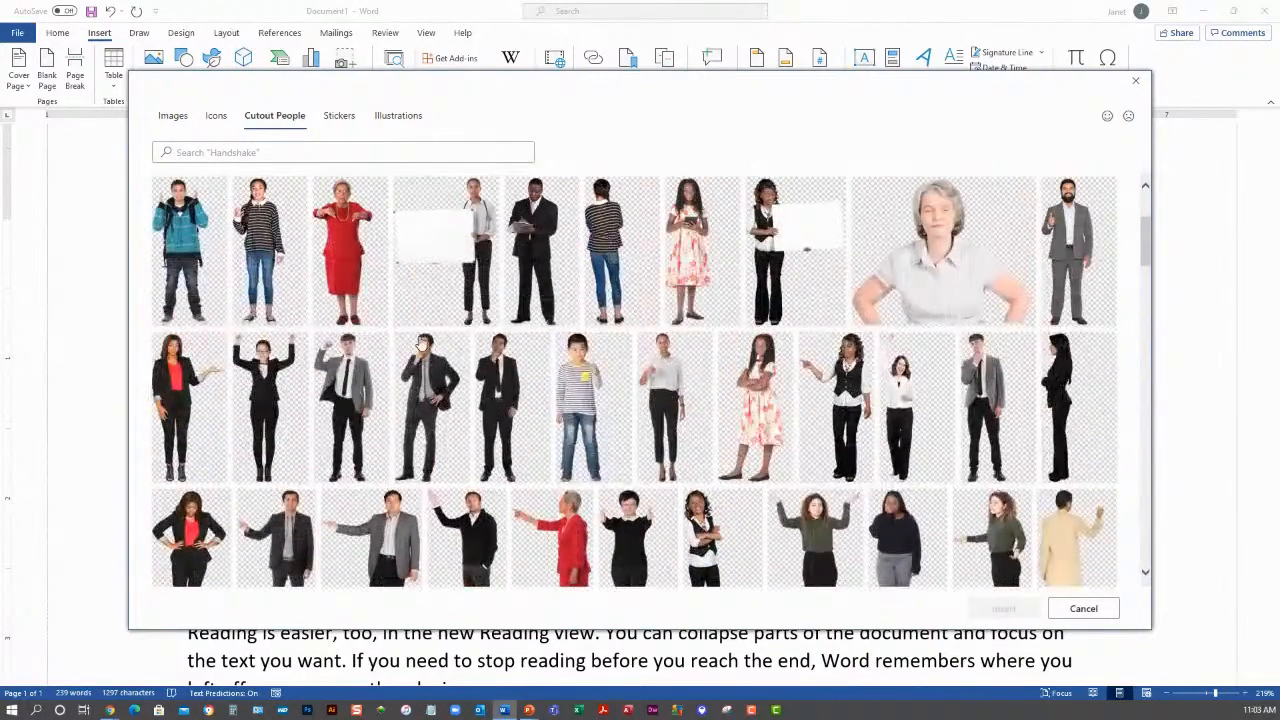
left_click(217, 343)
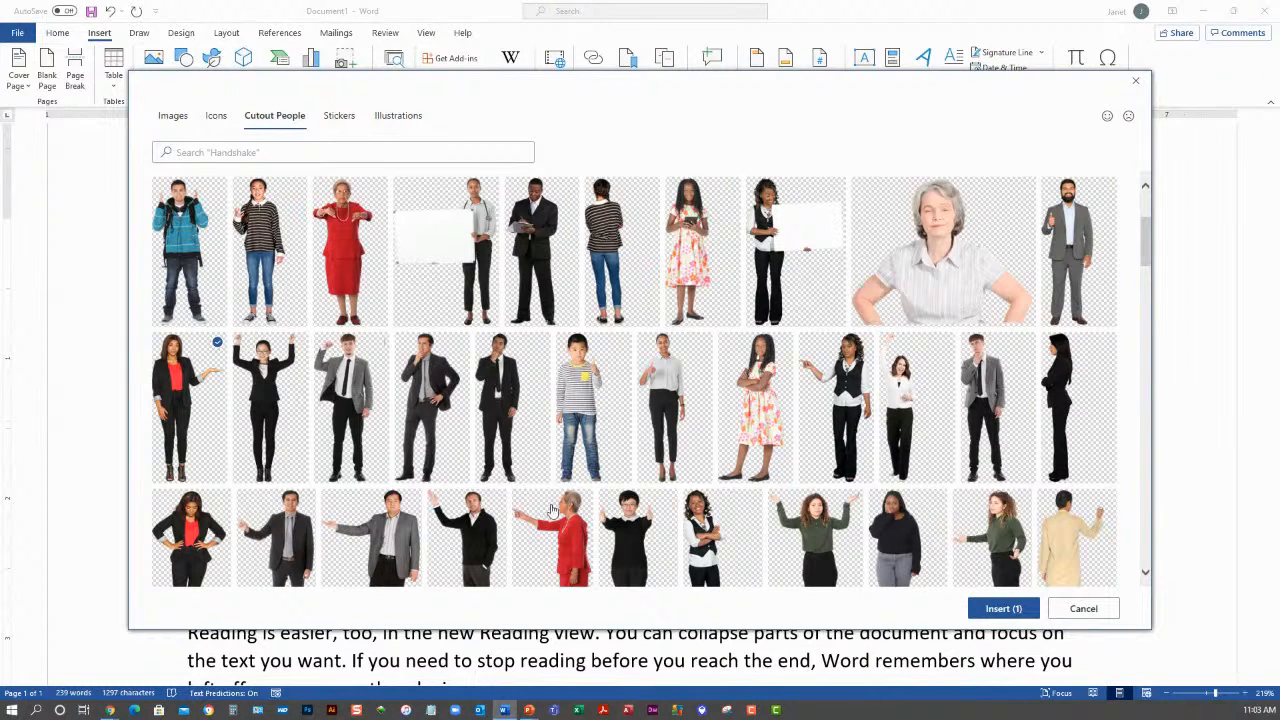
left_click(1000, 608)
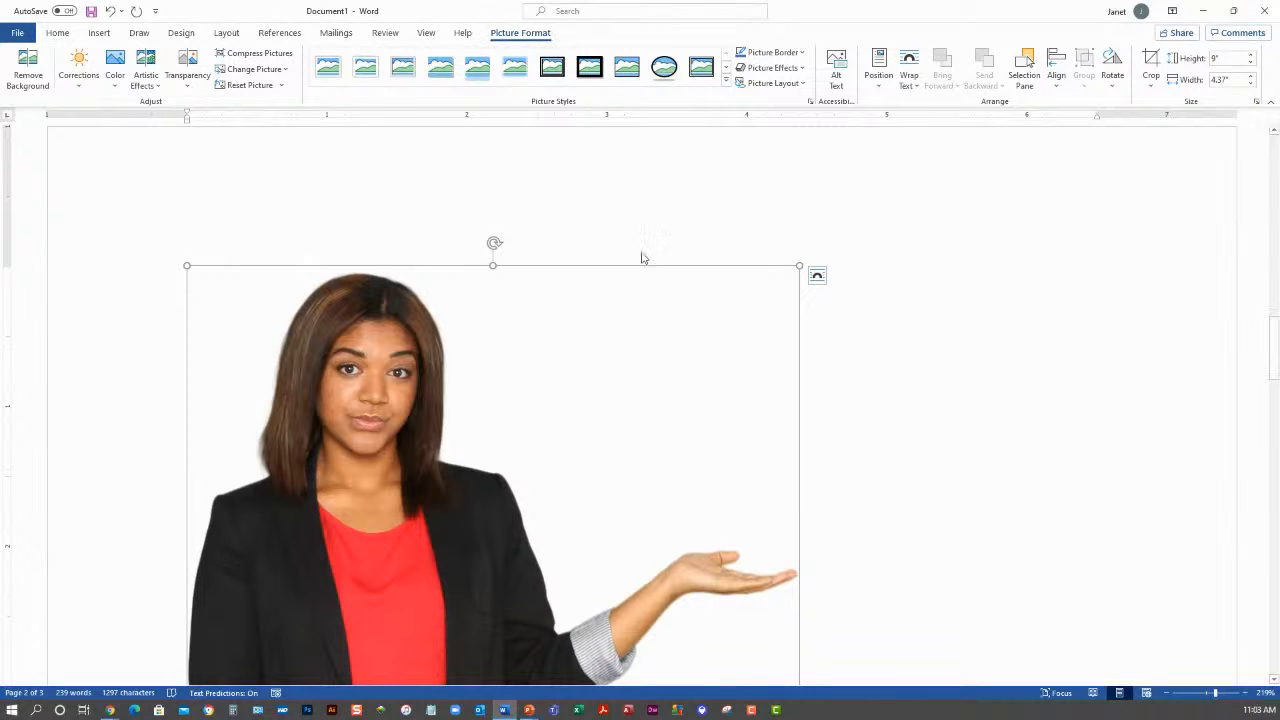
- Resize the inserted picture of the woman to a height of 3 inches
left_click(904, 355)
scroll(904, 355, "down", 10)
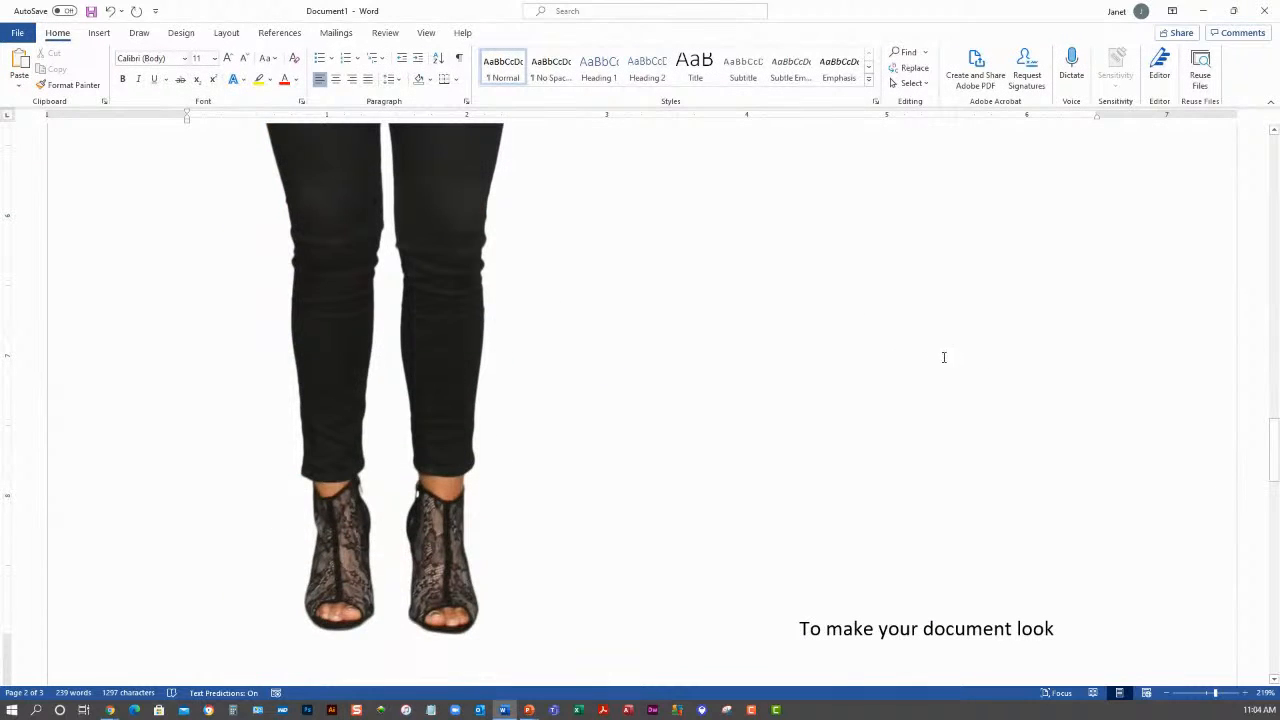
scroll(942, 356, "up", 5)
scroll(942, 356, "up", 8)
scroll(942, 356, "down", 1)
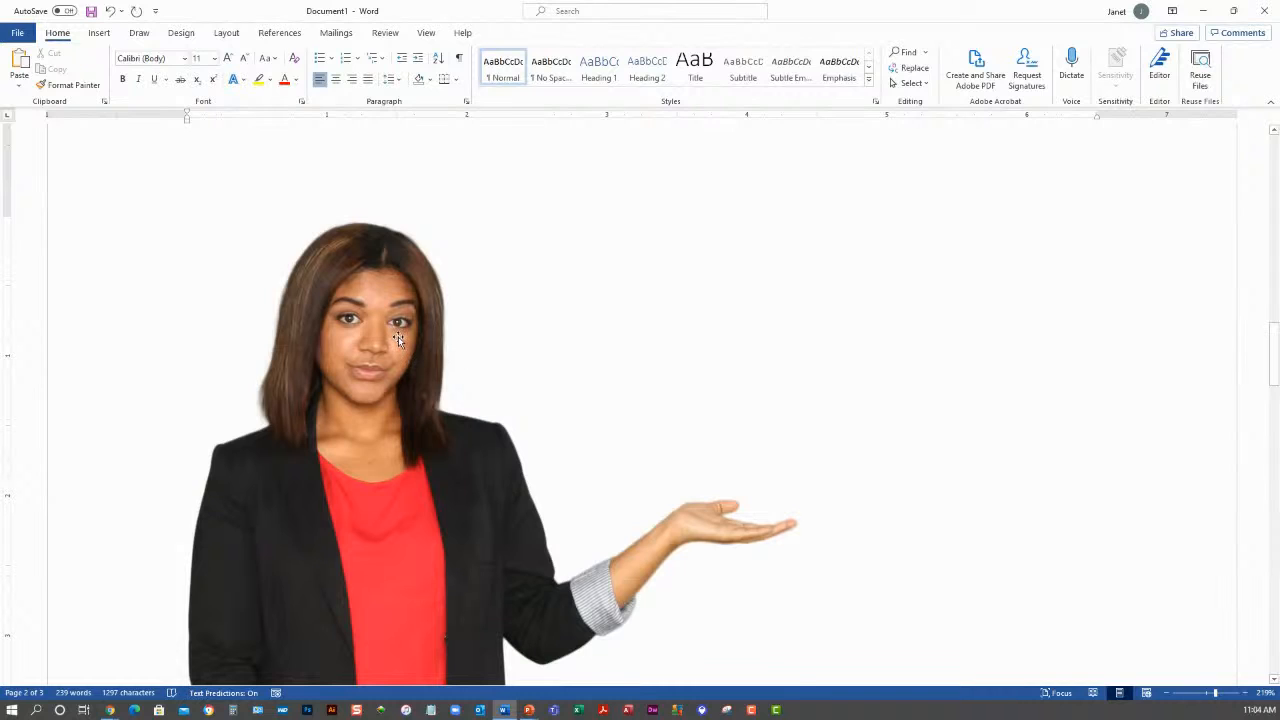
left_click(398, 336)
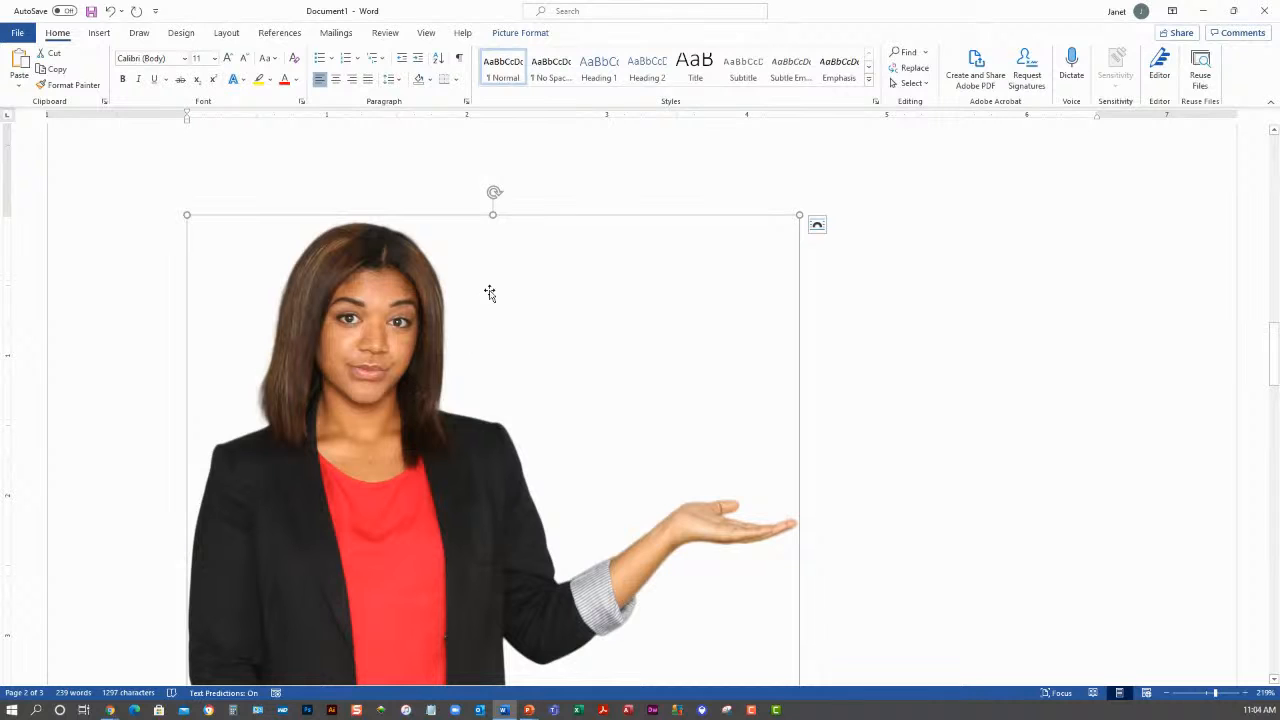
left_click(520, 35)
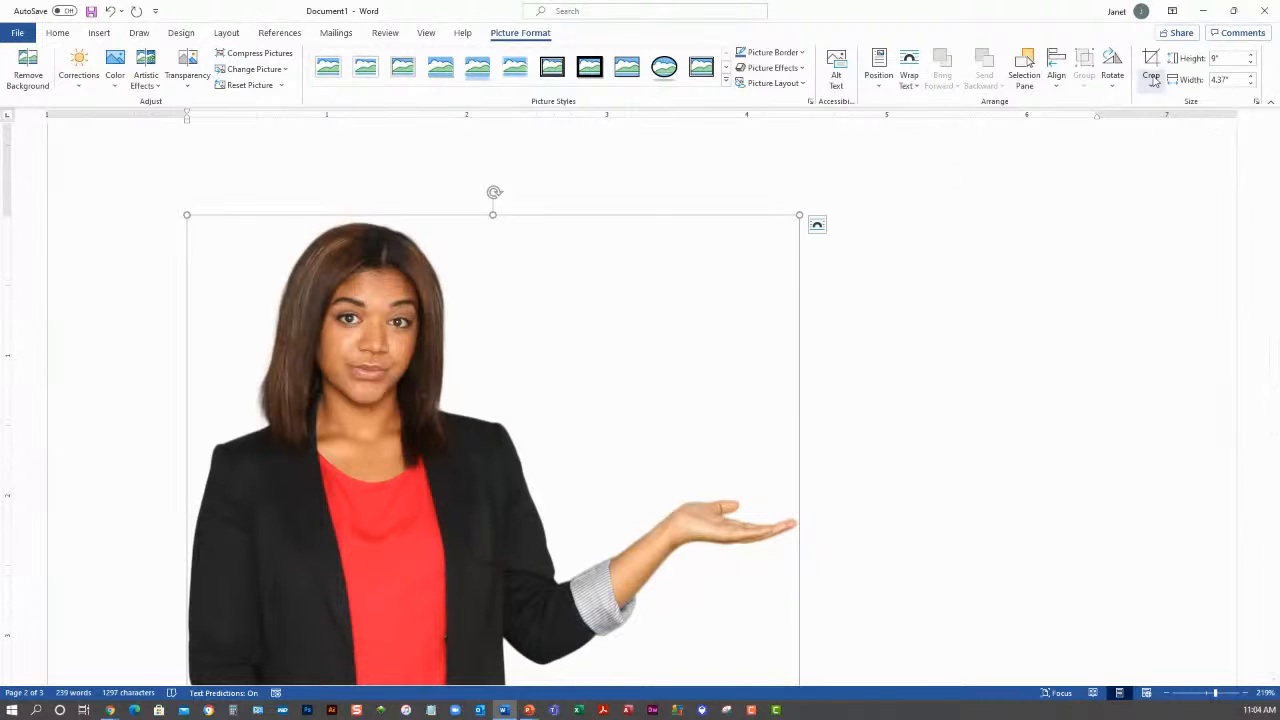
left_click(1228, 58)
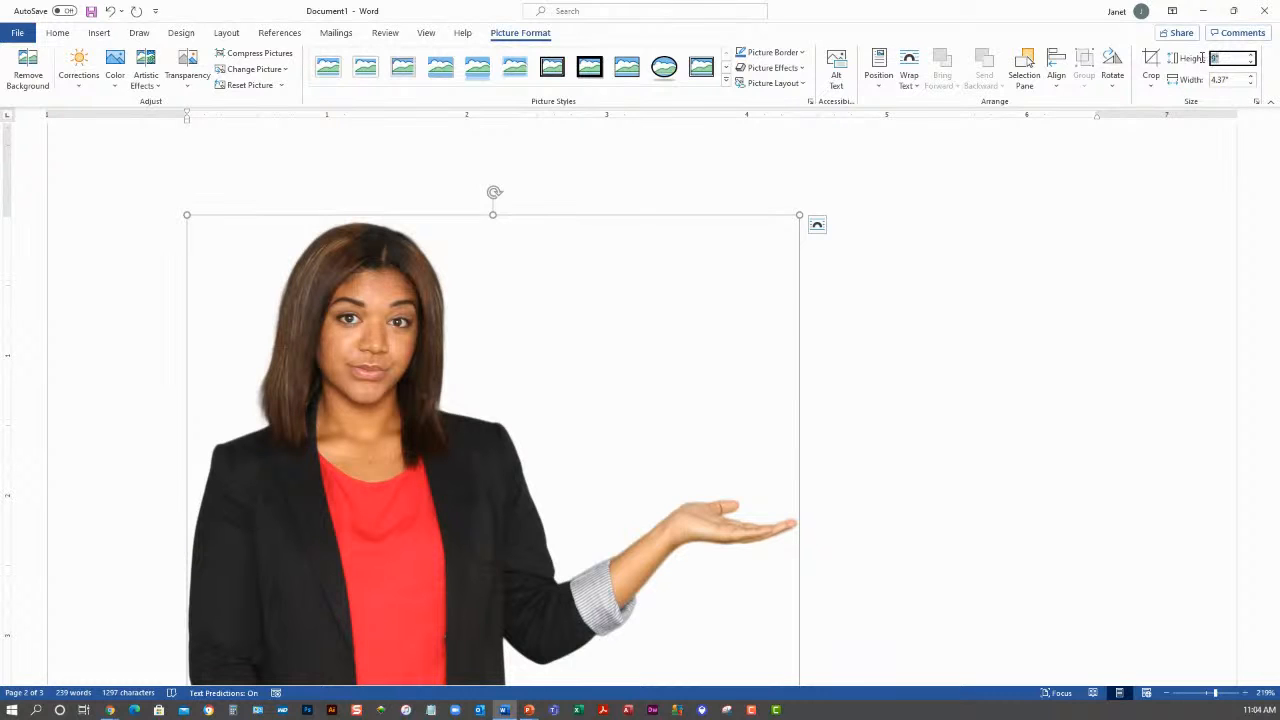
key("BackSpace")
type("3")
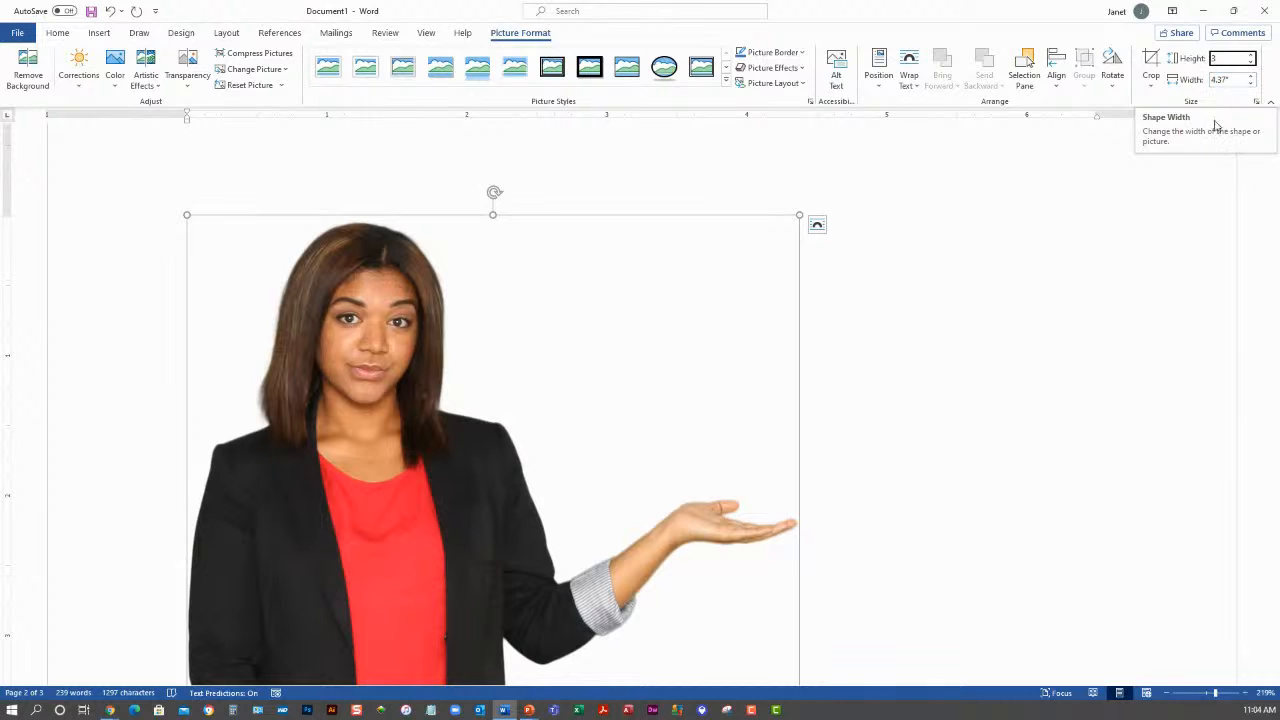
key("Tab")
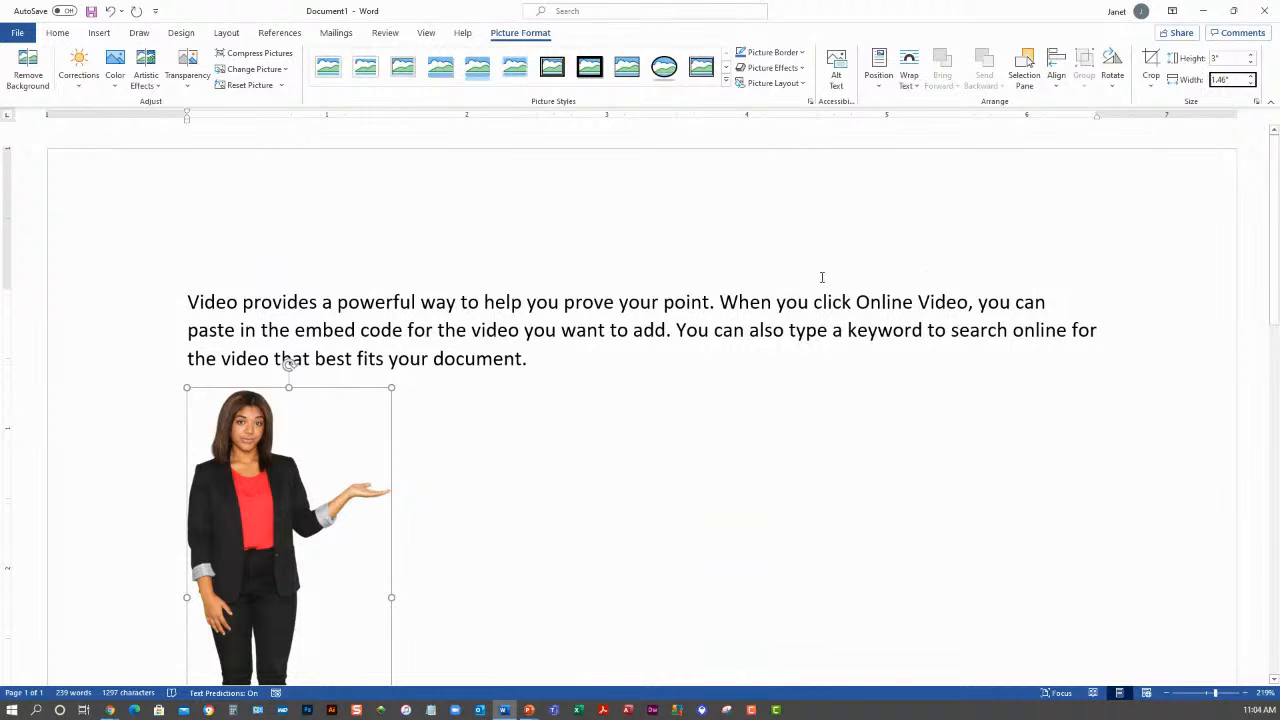
- Set the picture's text wrapping to Square so the paragraphs flow beside it
scroll(780, 326, "down", 5)
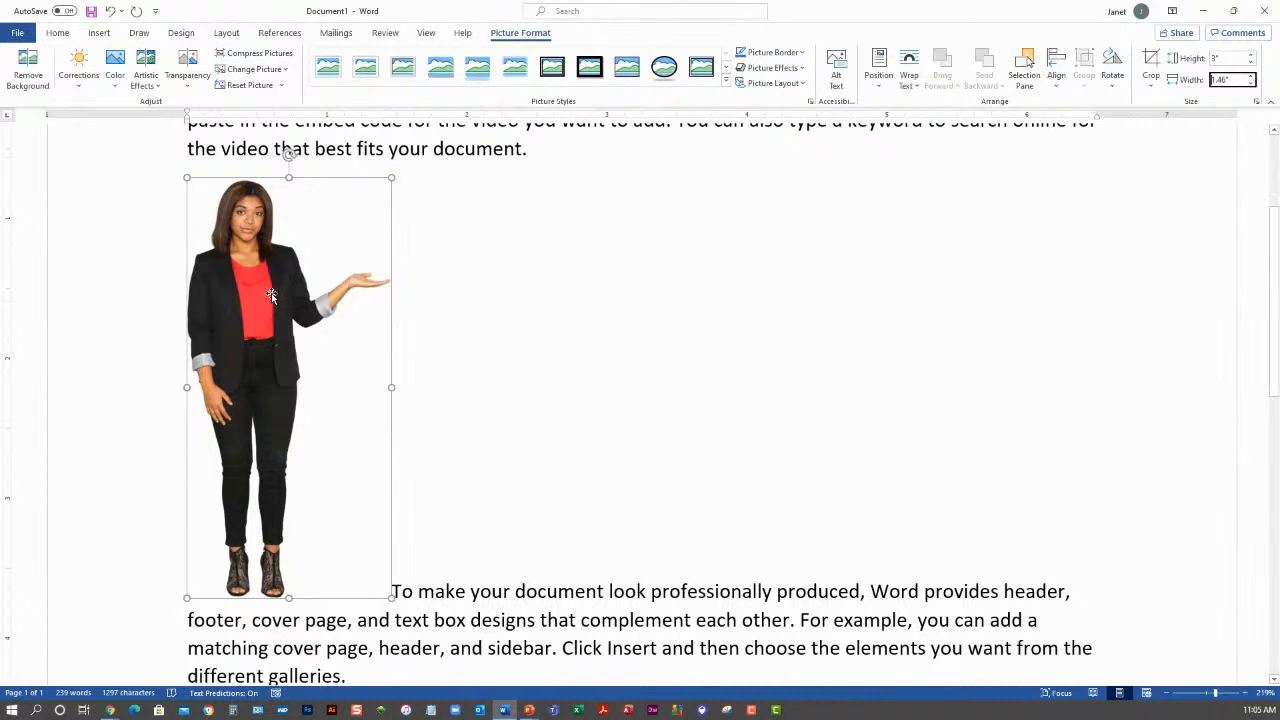
left_click(300, 285)
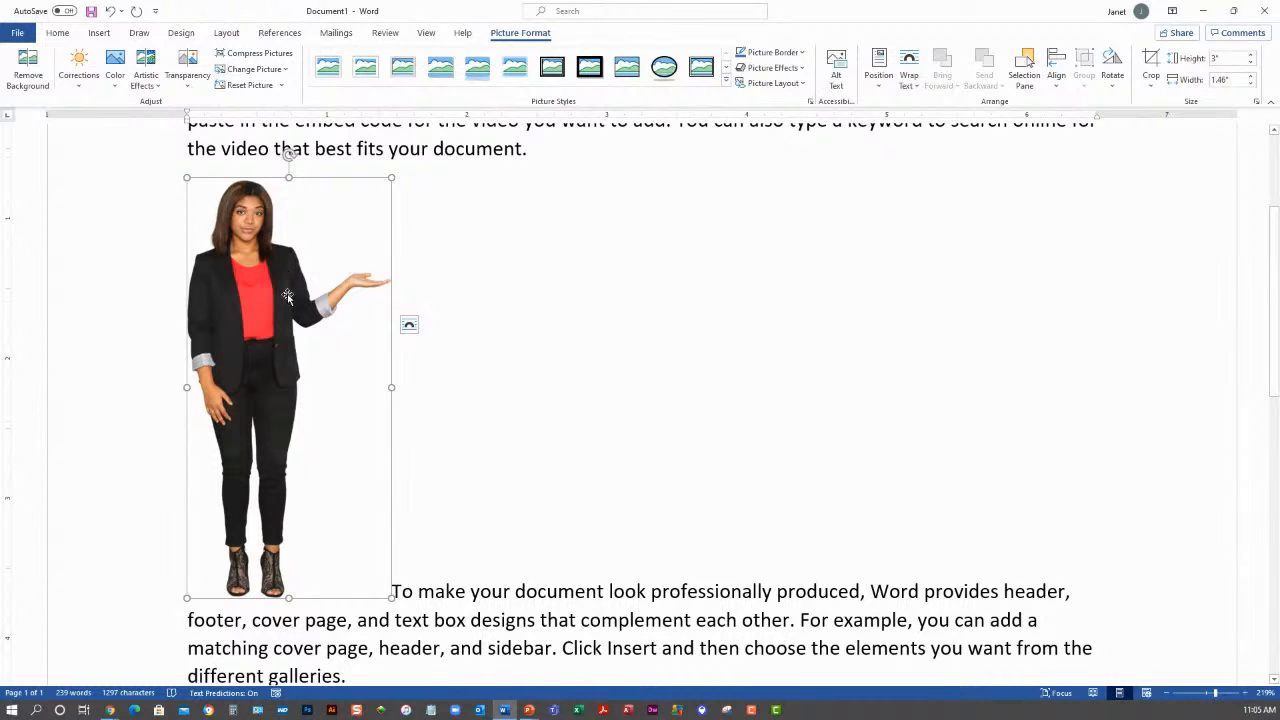
left_click(409, 327)
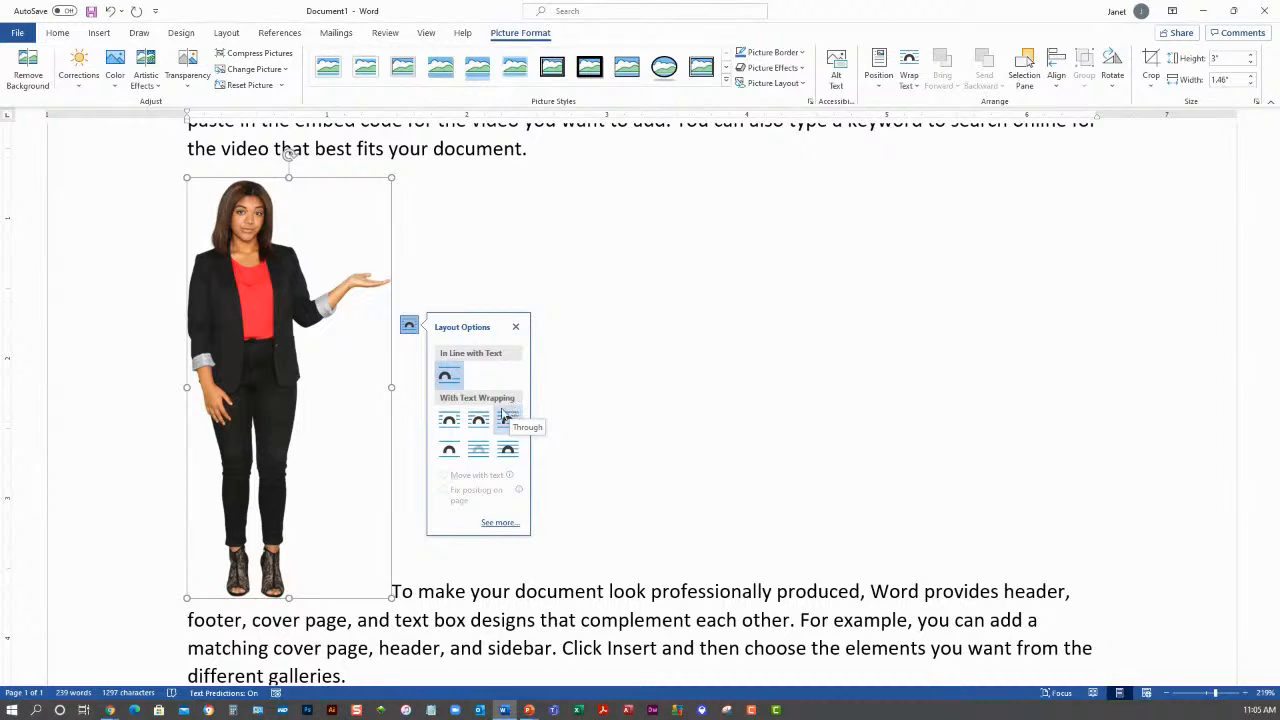
left_click(448, 422)
left_click(695, 408)
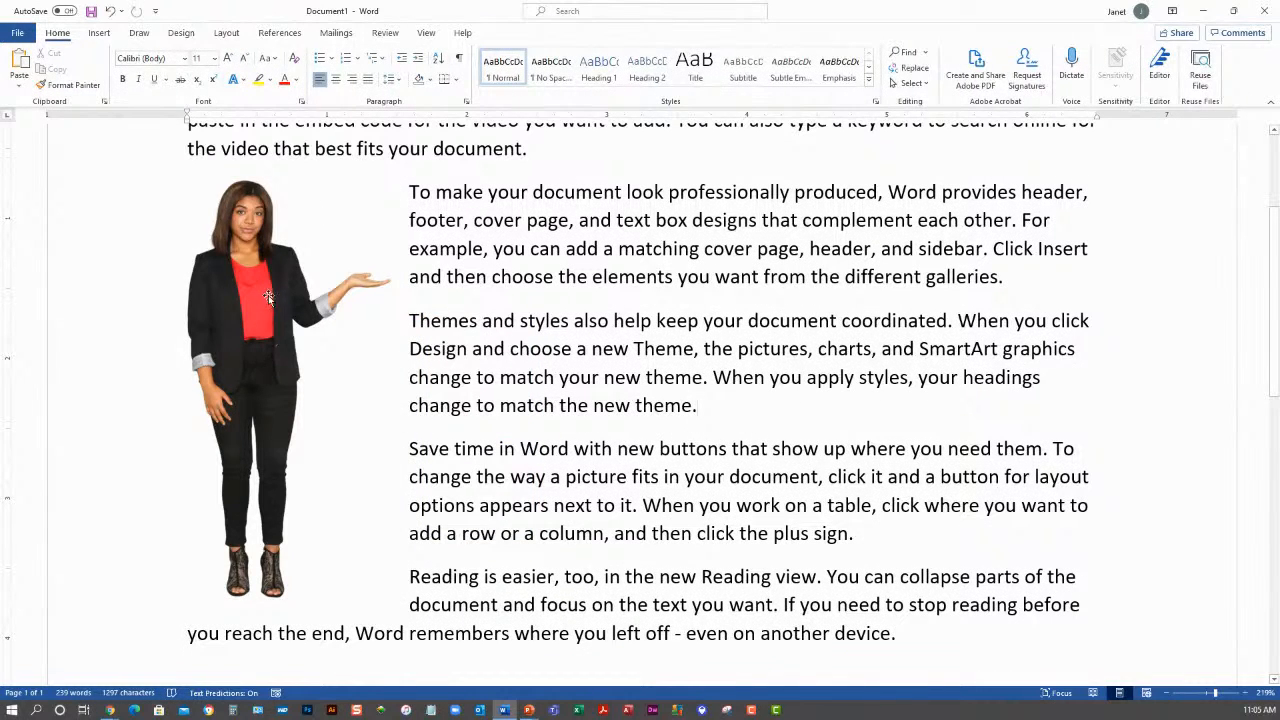
- Move the picture inward from the left margin so text runs on both sides, and change its wrapping to Tight
left_click_drag(247, 310, 464, 316)
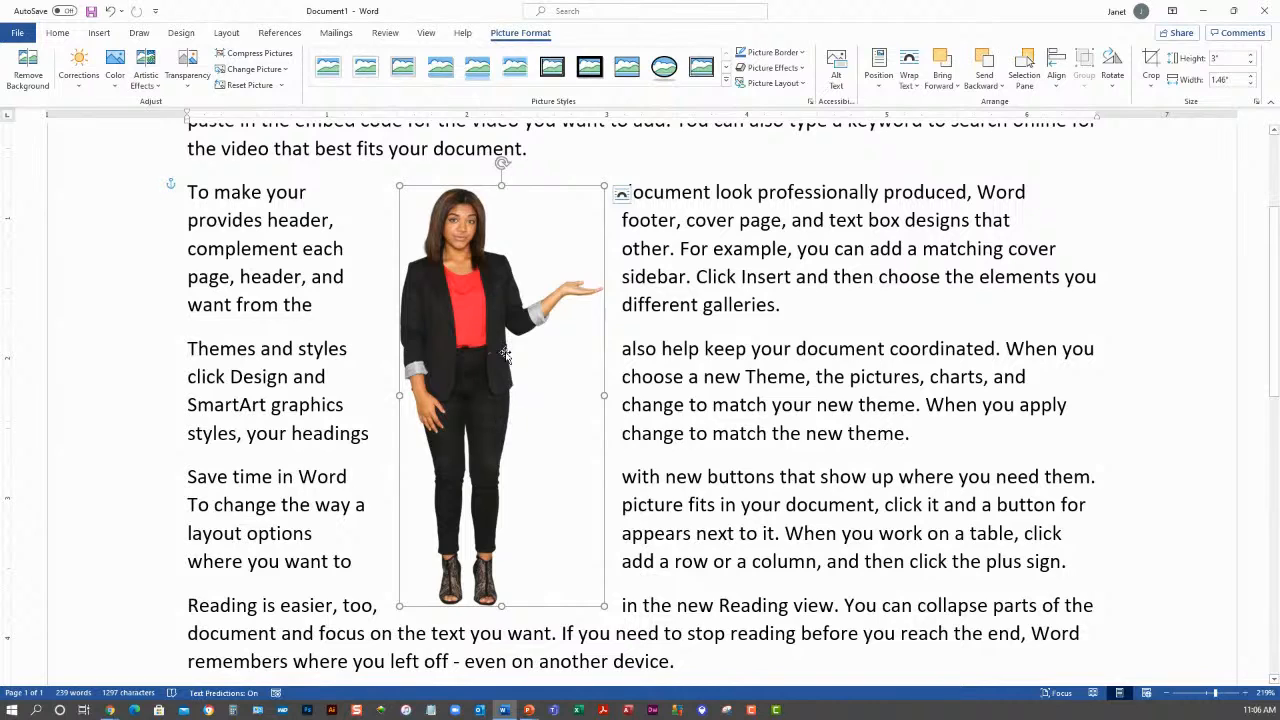
left_click(621, 197)
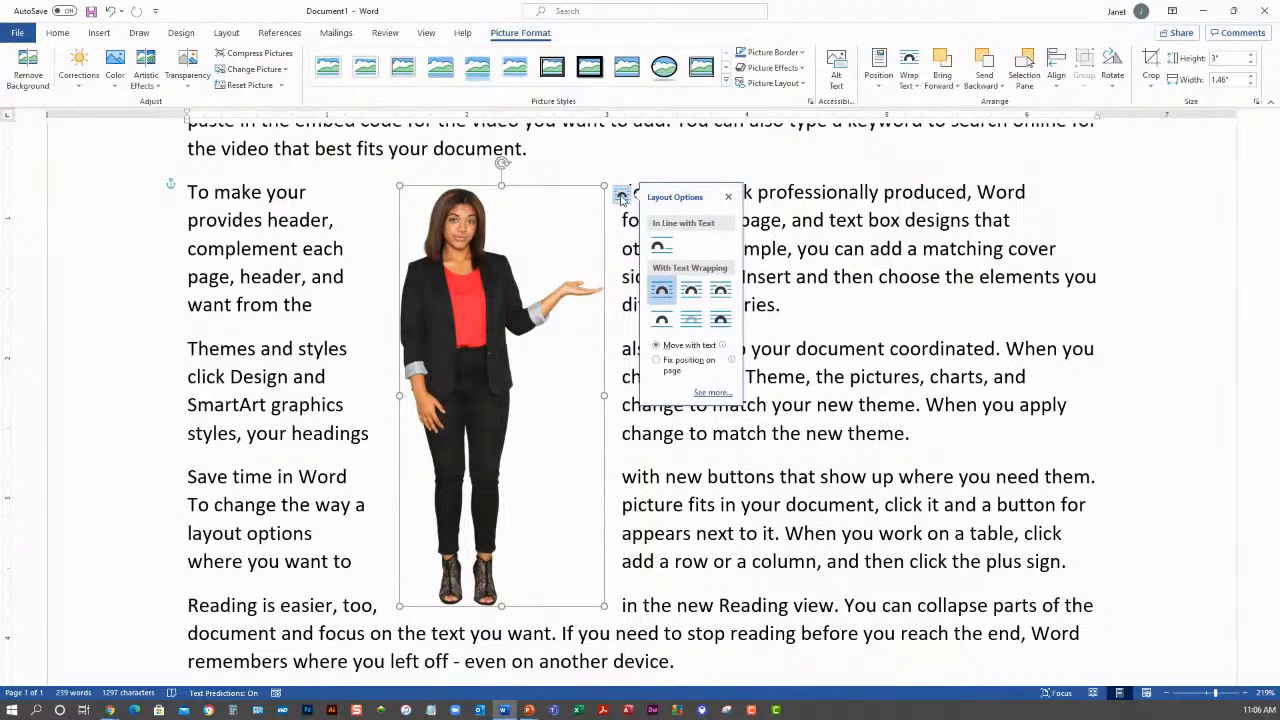
left_click(691, 293)
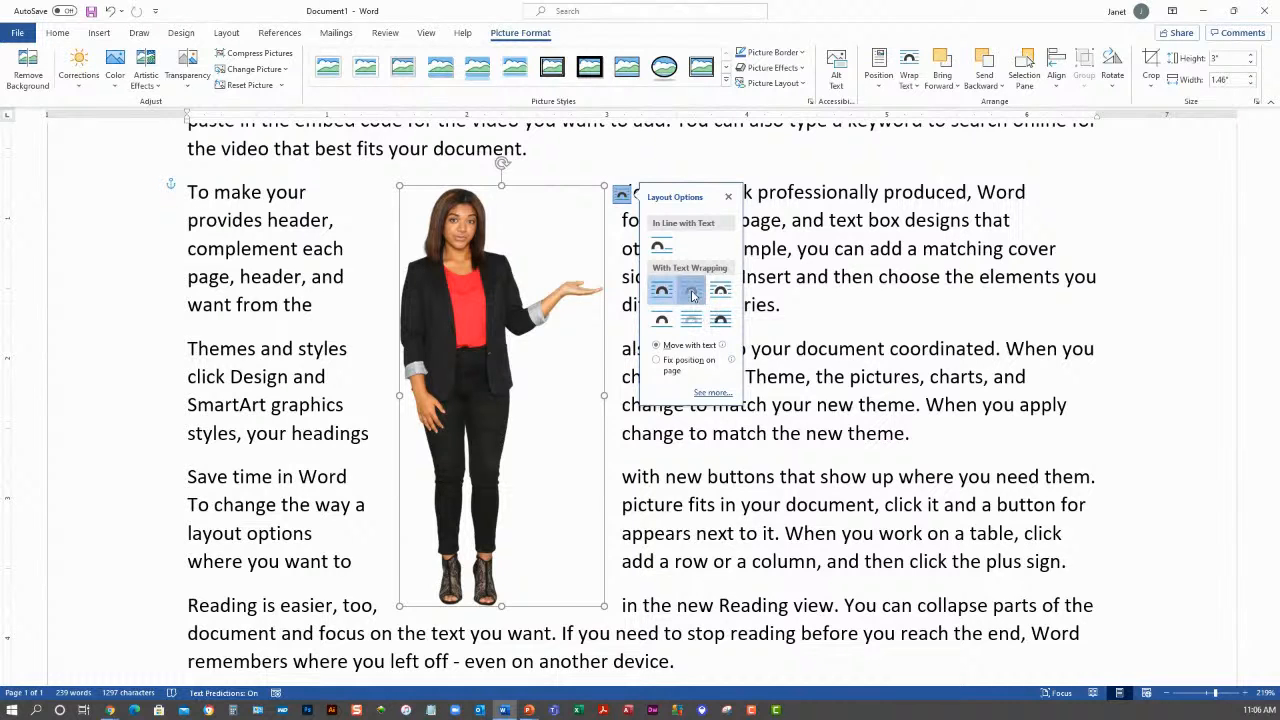
left_click(822, 280)
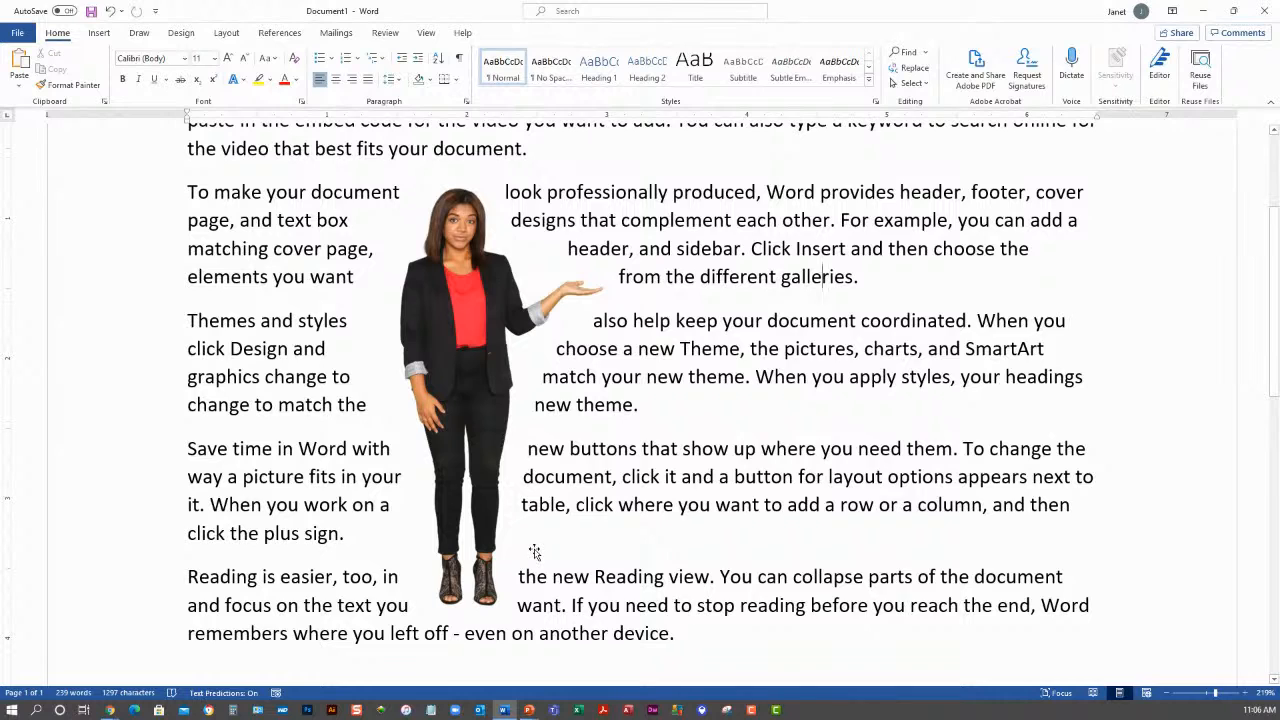
- Try Through text wrapping on the picture, and switch it to Top and Bottom
left_click(505, 311)
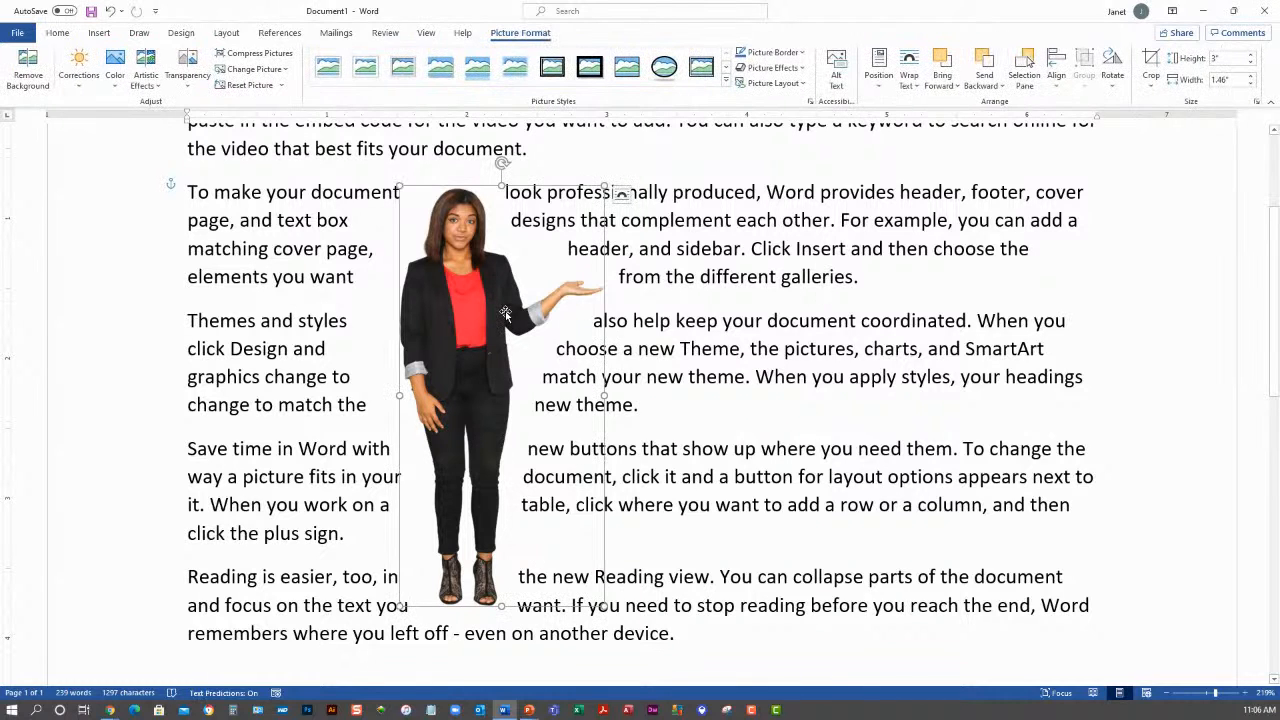
left_click(622, 198)
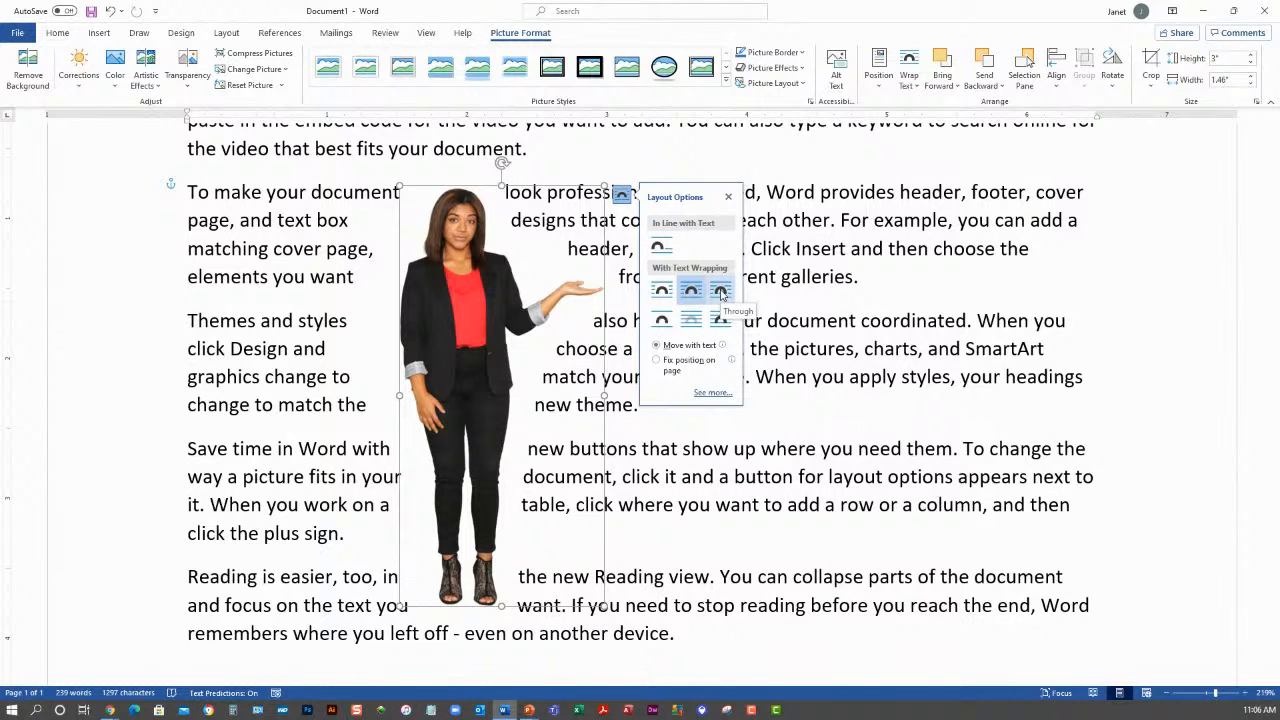
left_click(721, 292)
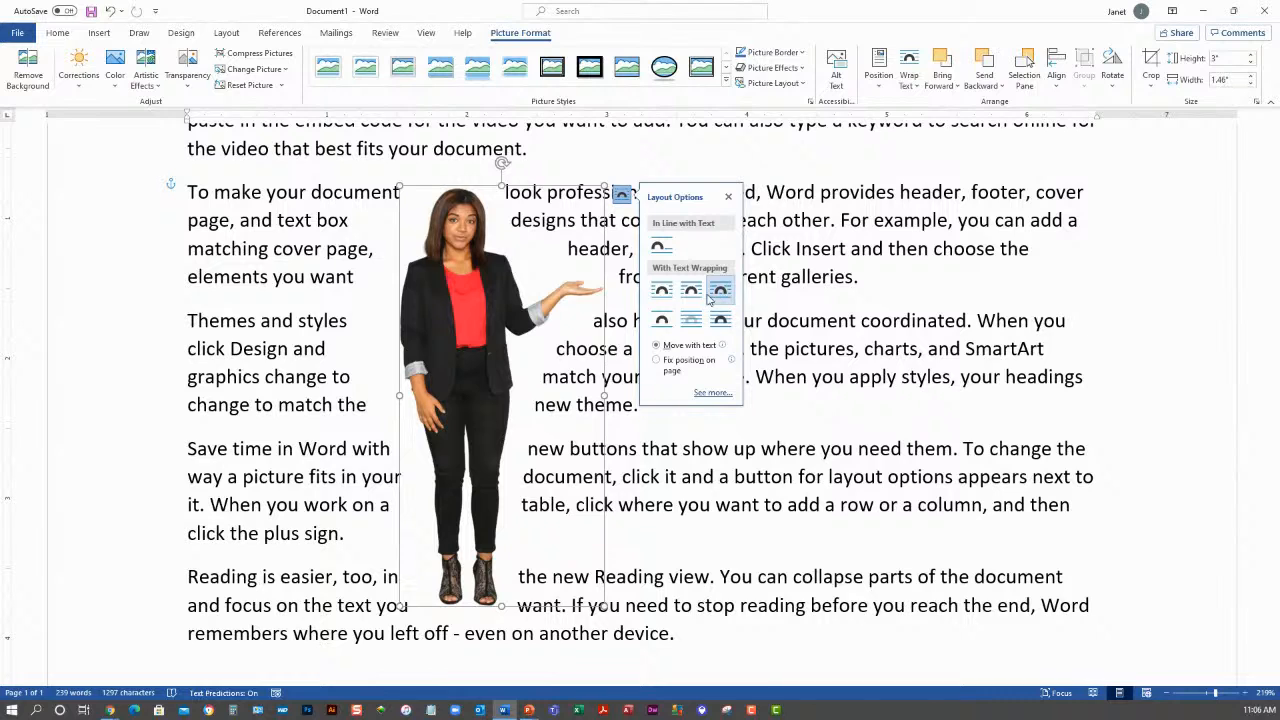
left_click(661, 319)
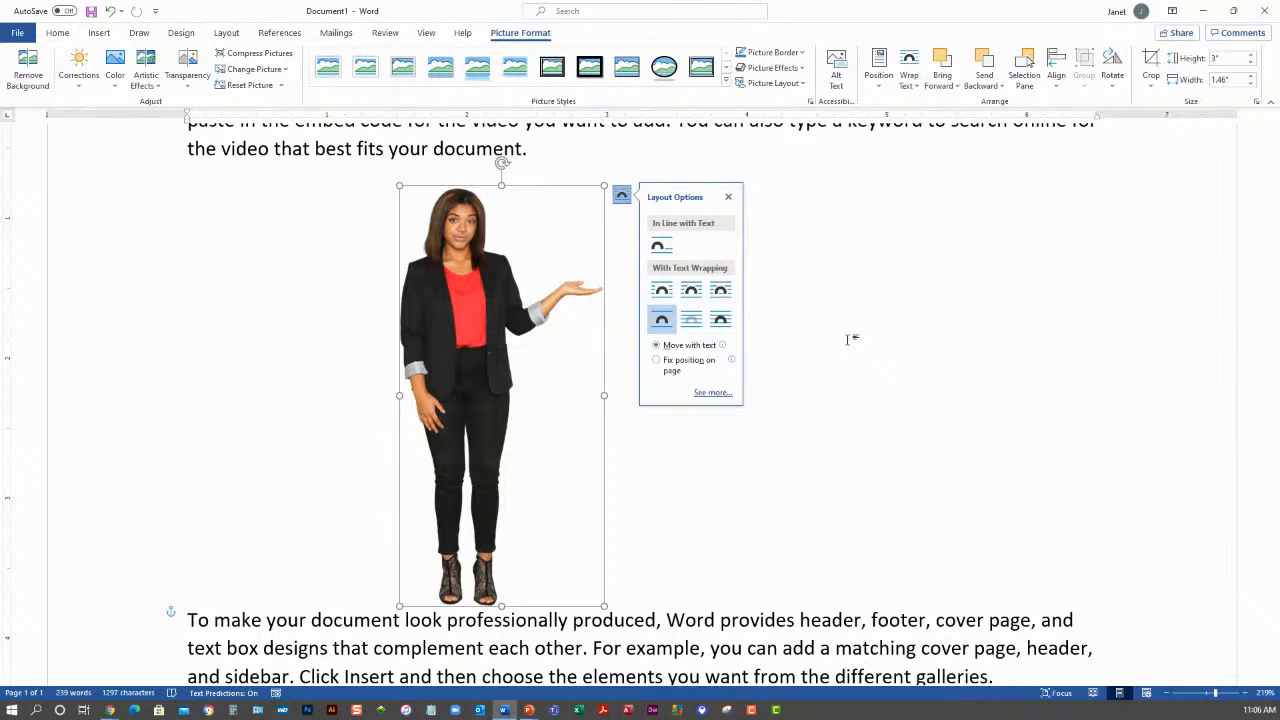
- Move the picture of the woman closer to the left margin and change its text wrapping to Behind Text
left_click_drag(504, 350, 433, 340)
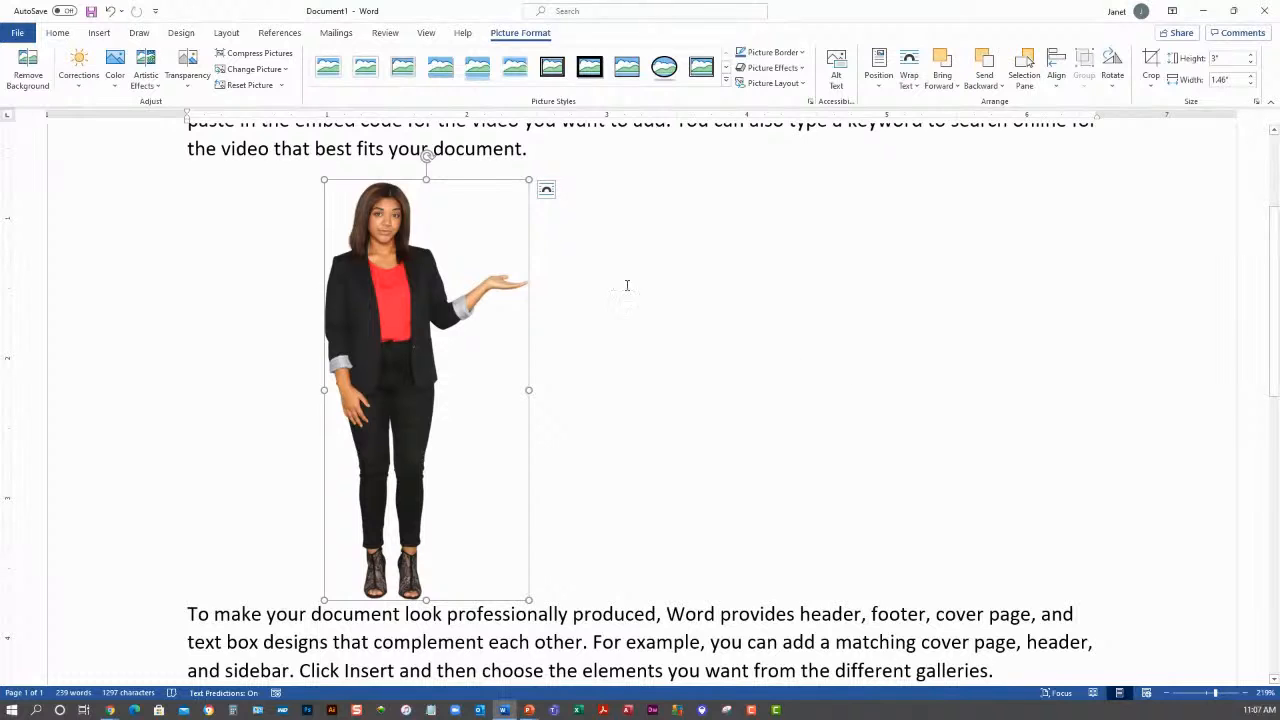
left_click(546, 189)
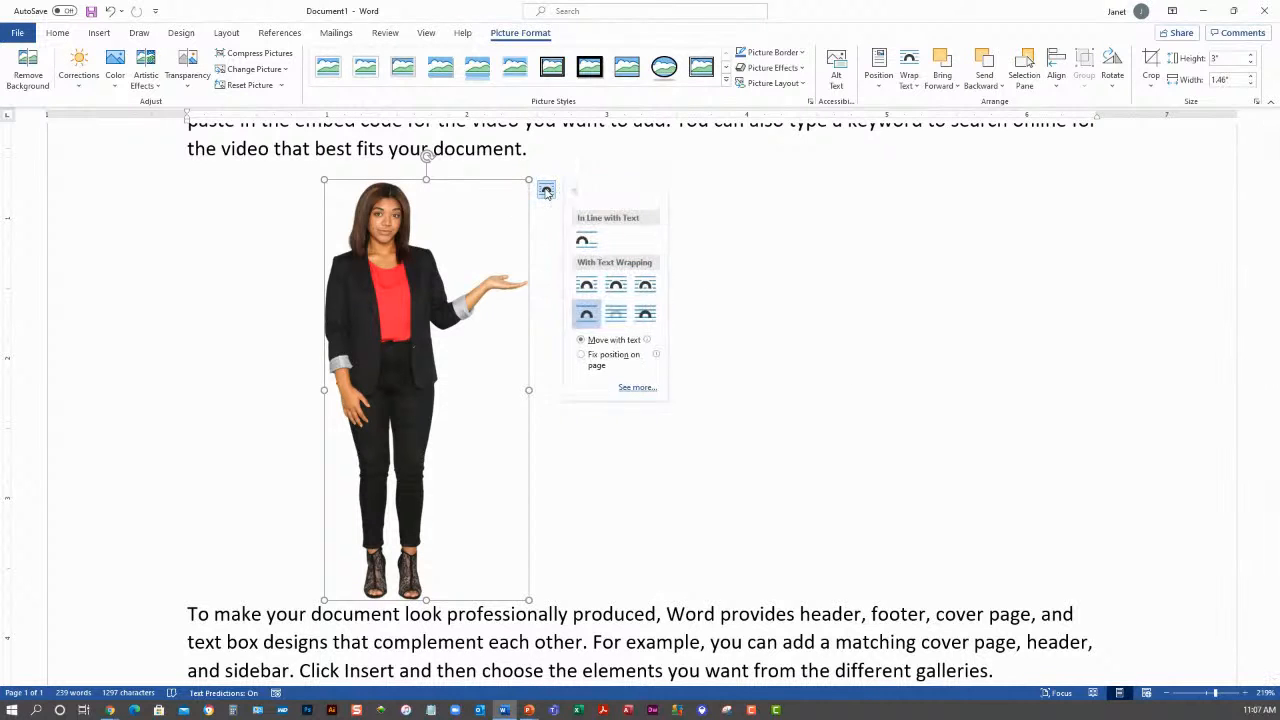
left_click(617, 314)
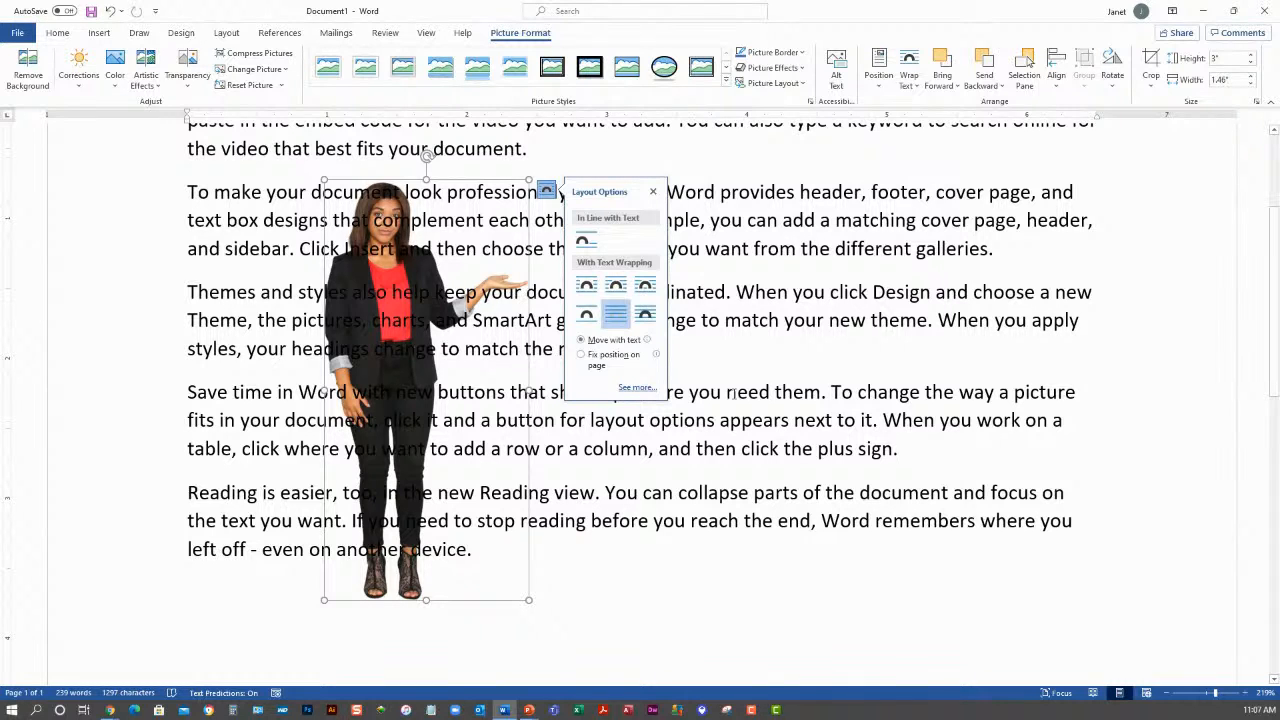
- Try In Front of Text wrapping on the picture, and return it to Tight
left_click(644, 316)
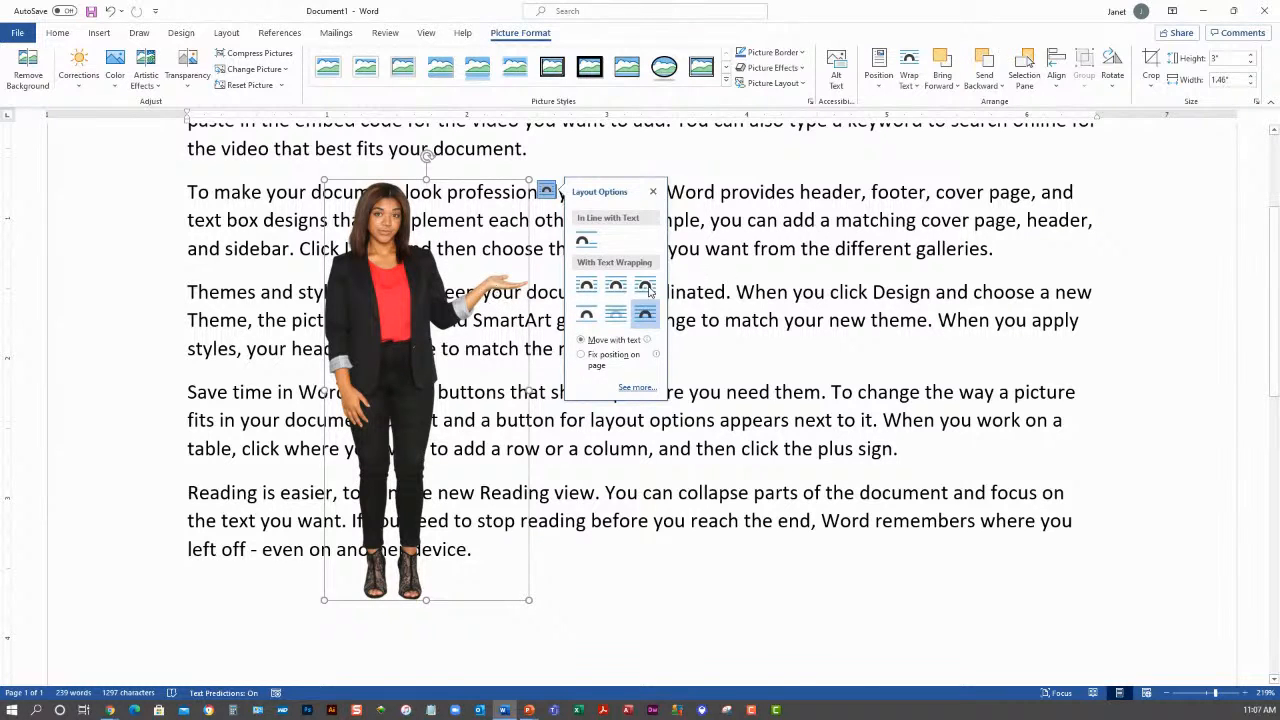
left_click(615, 287)
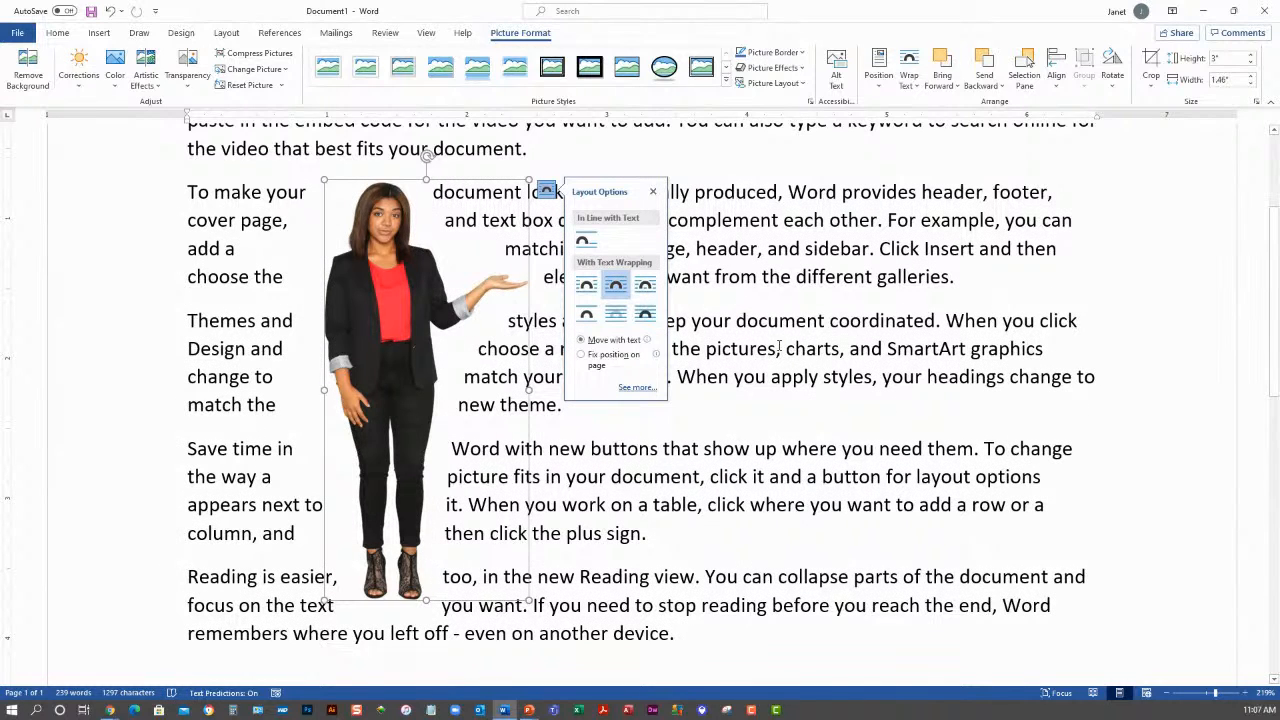
left_click(743, 277)
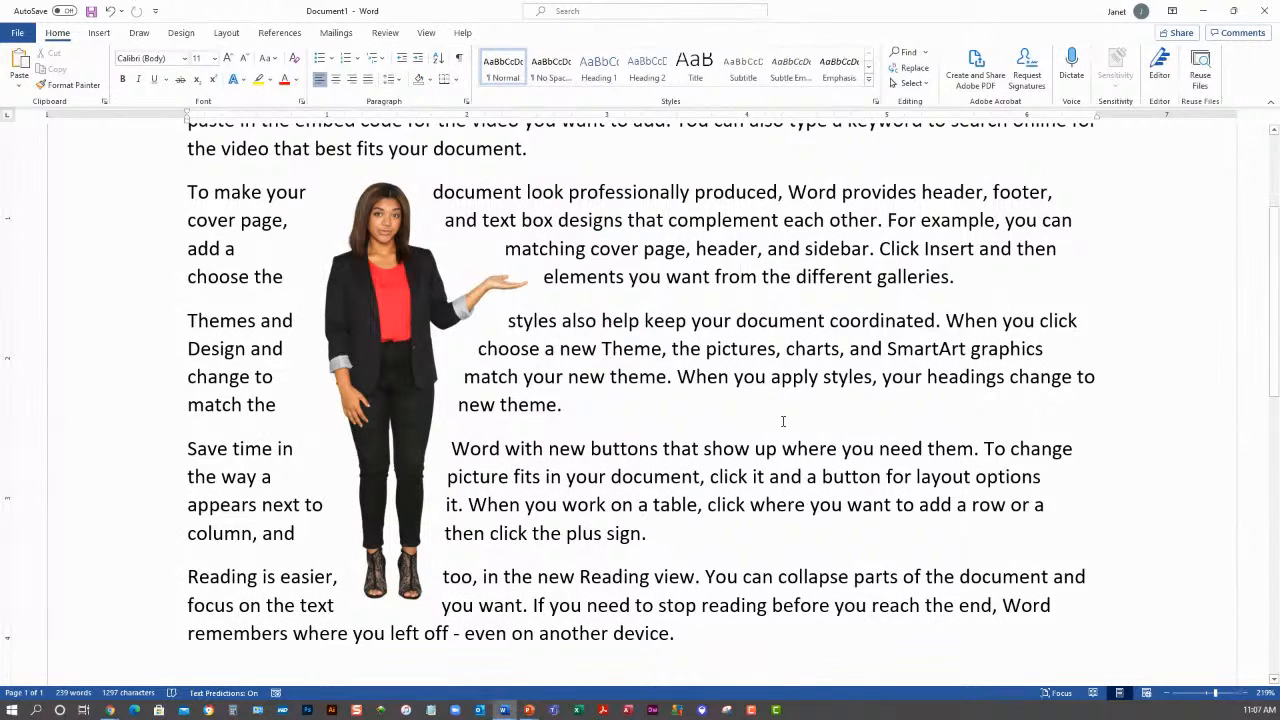
- Edit the picture's wrap points so the boundary follows the woman's shoulder and both edges of her outstretched arm more closely
left_click(389, 284)
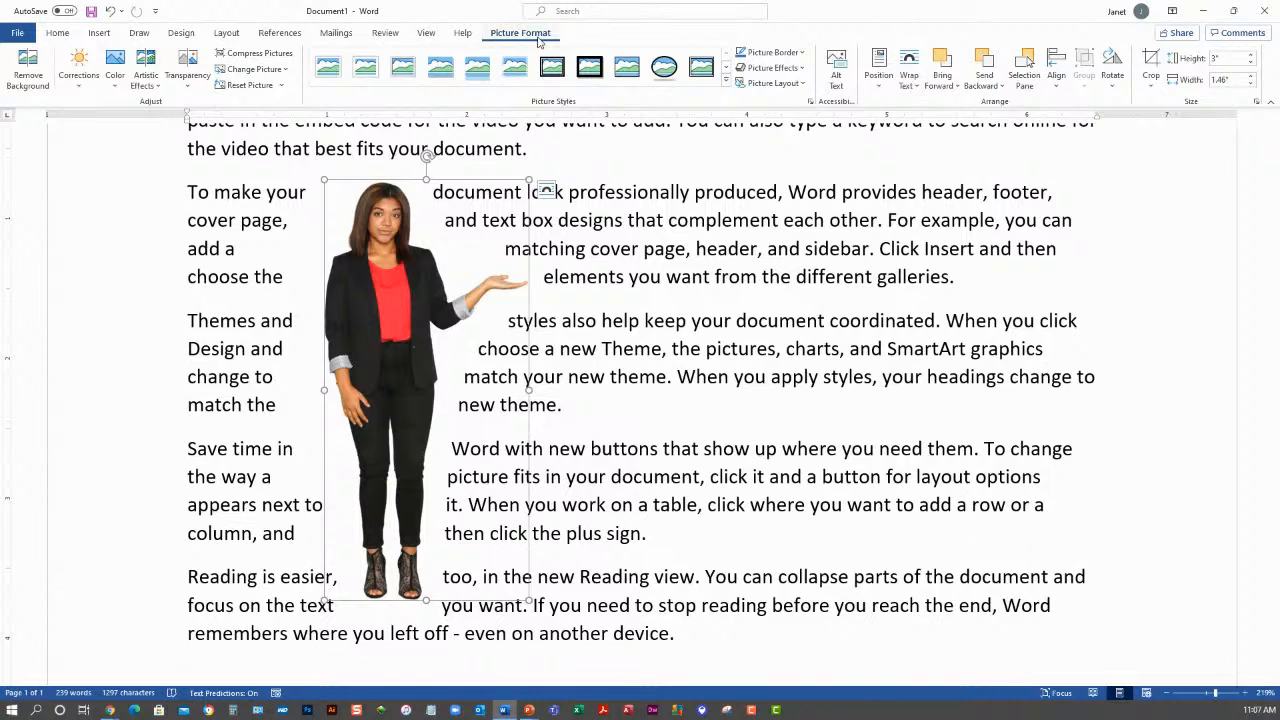
left_click(910, 84)
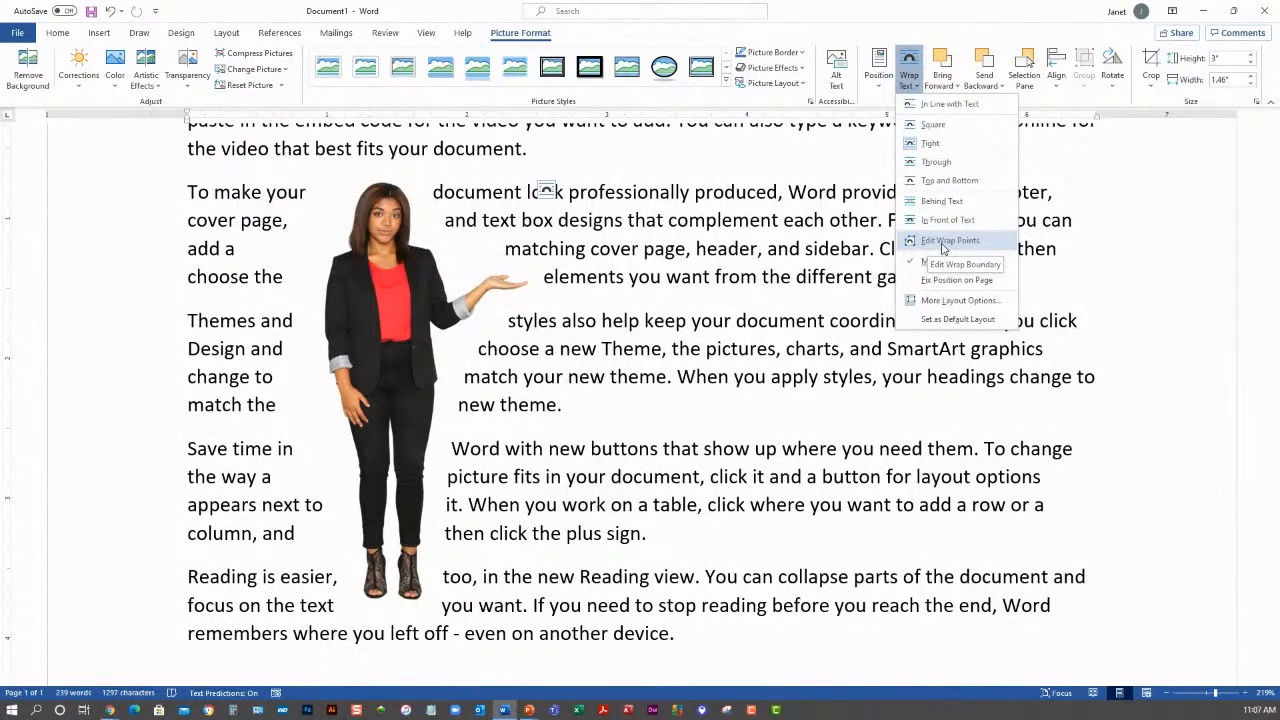
left_click(943, 244)
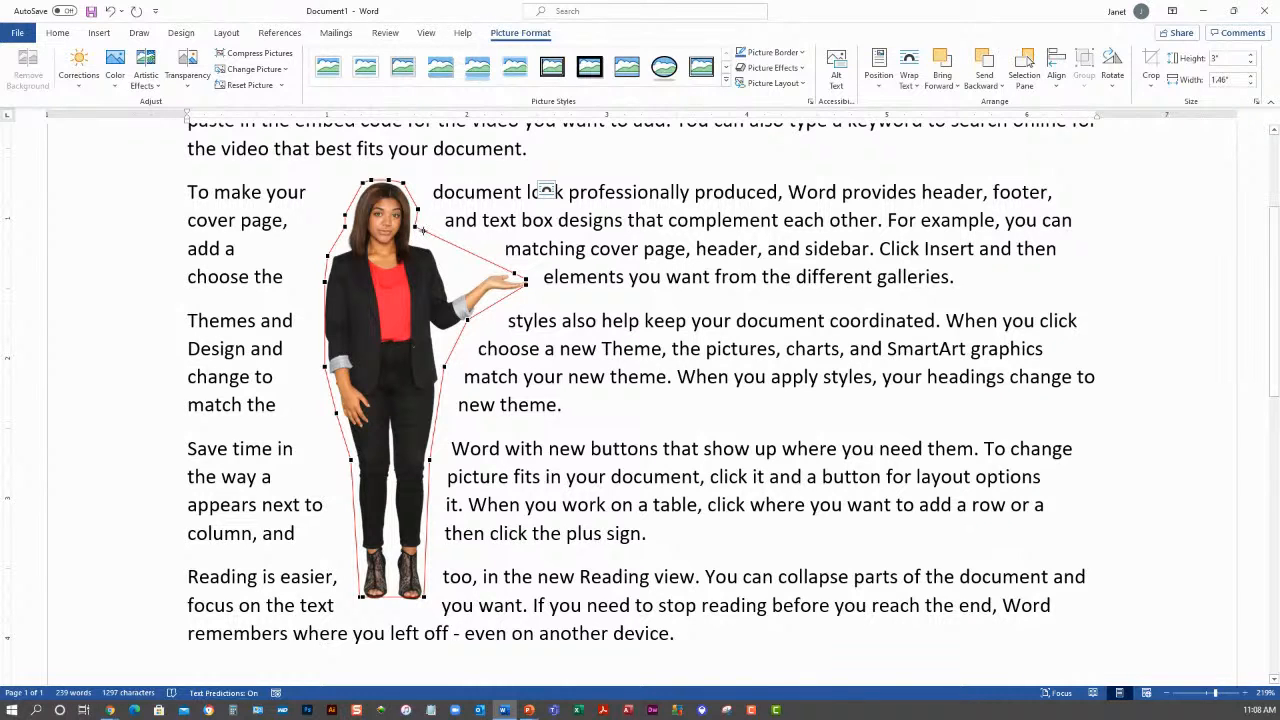
mouse_move(423, 232)
left_mouse_down()
mouse_move(411, 241)
mouse_move(449, 252)
mouse_move(465, 282)
mouse_move(446, 278)
mouse_move(455, 292)
mouse_move(438, 250)
left_mouse_up()
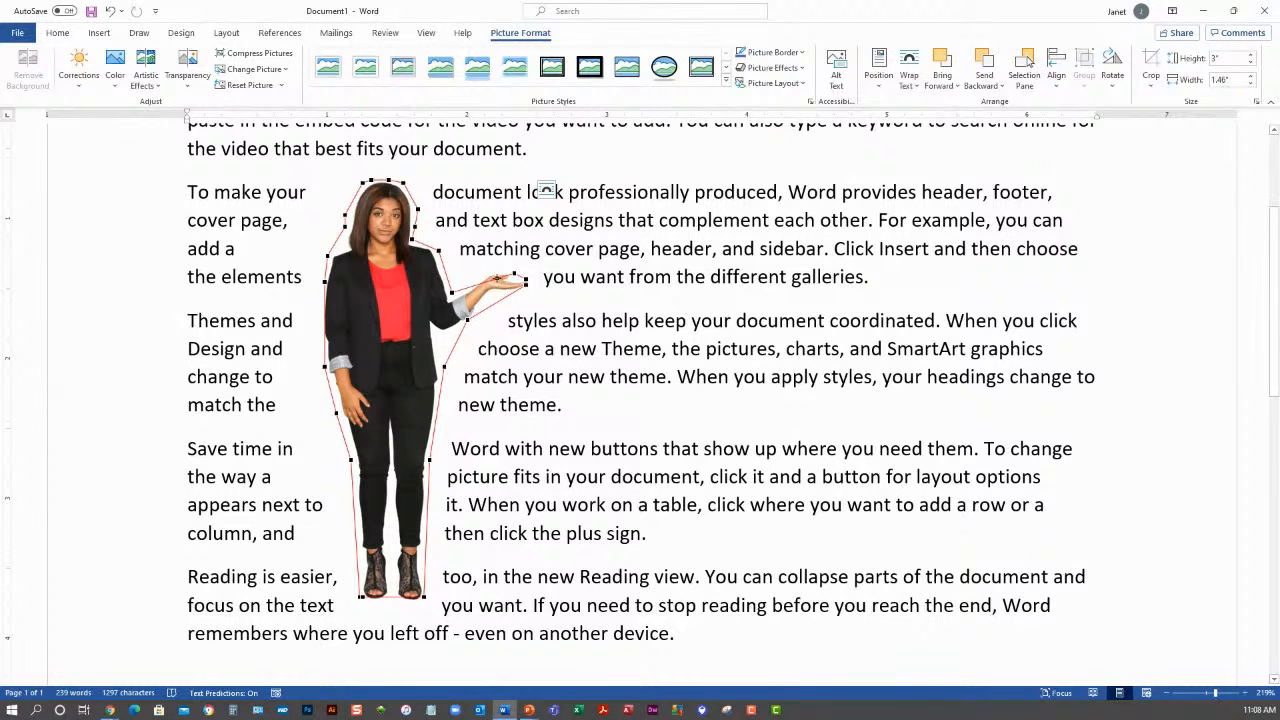
left_click_drag(497, 278, 440, 338)
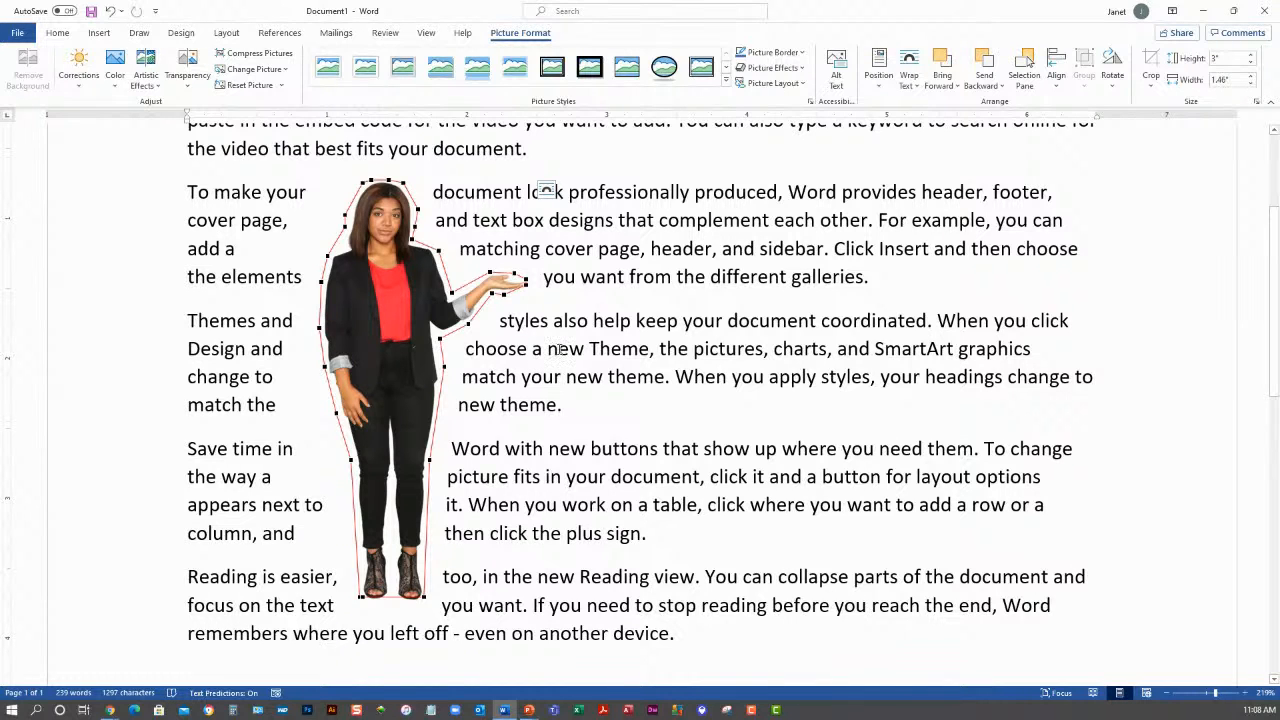
left_click(658, 318)
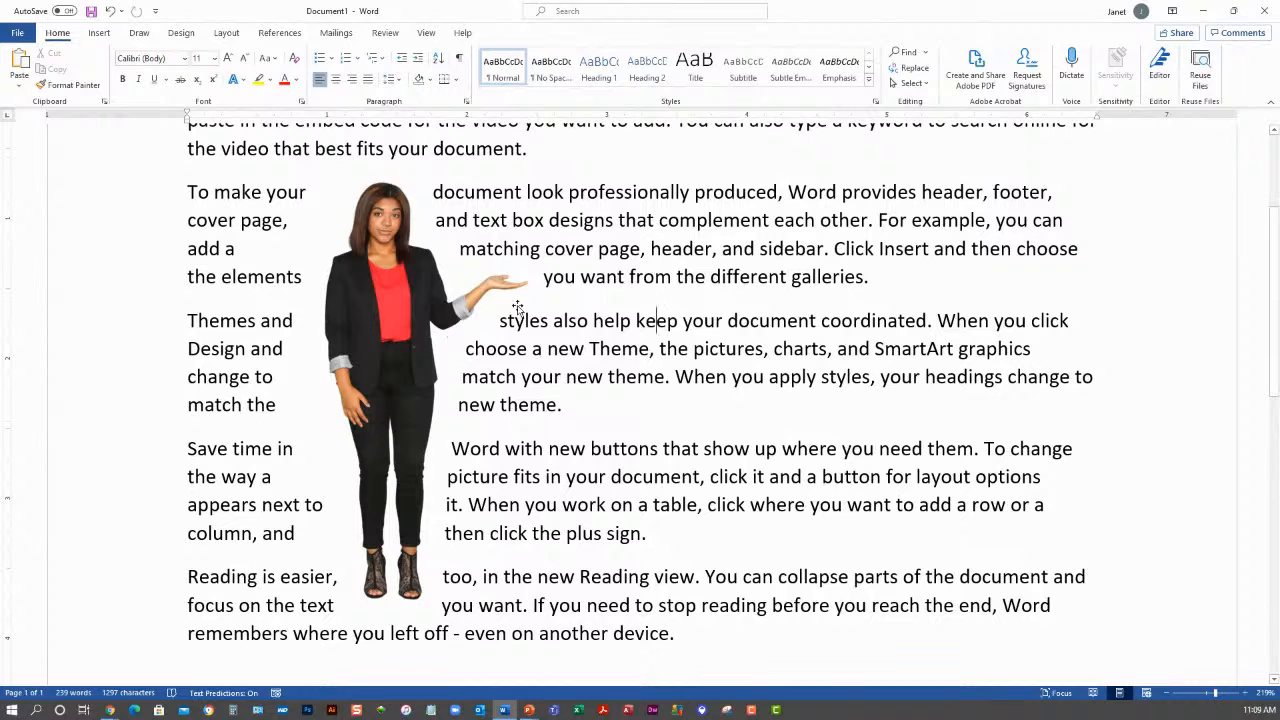
- Reduce the picture's left and right distances from text to the minimum in its advanced layout options
left_click(387, 289)
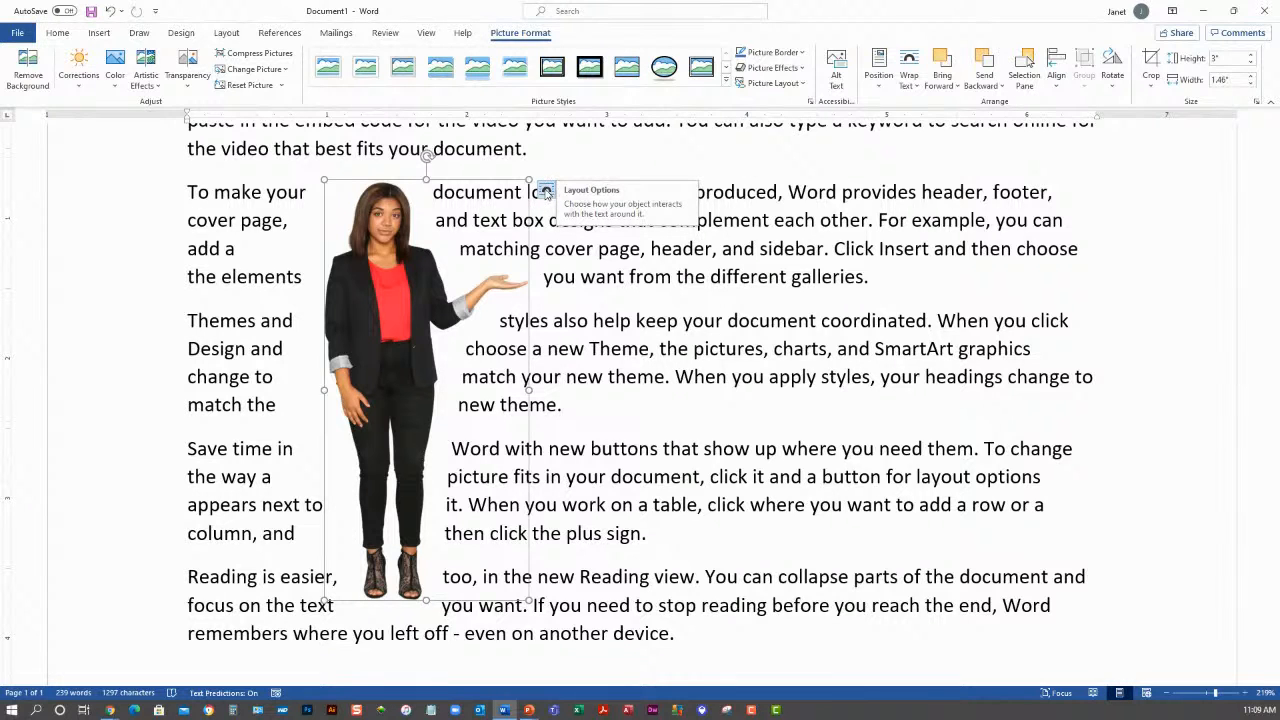
left_click(910, 88)
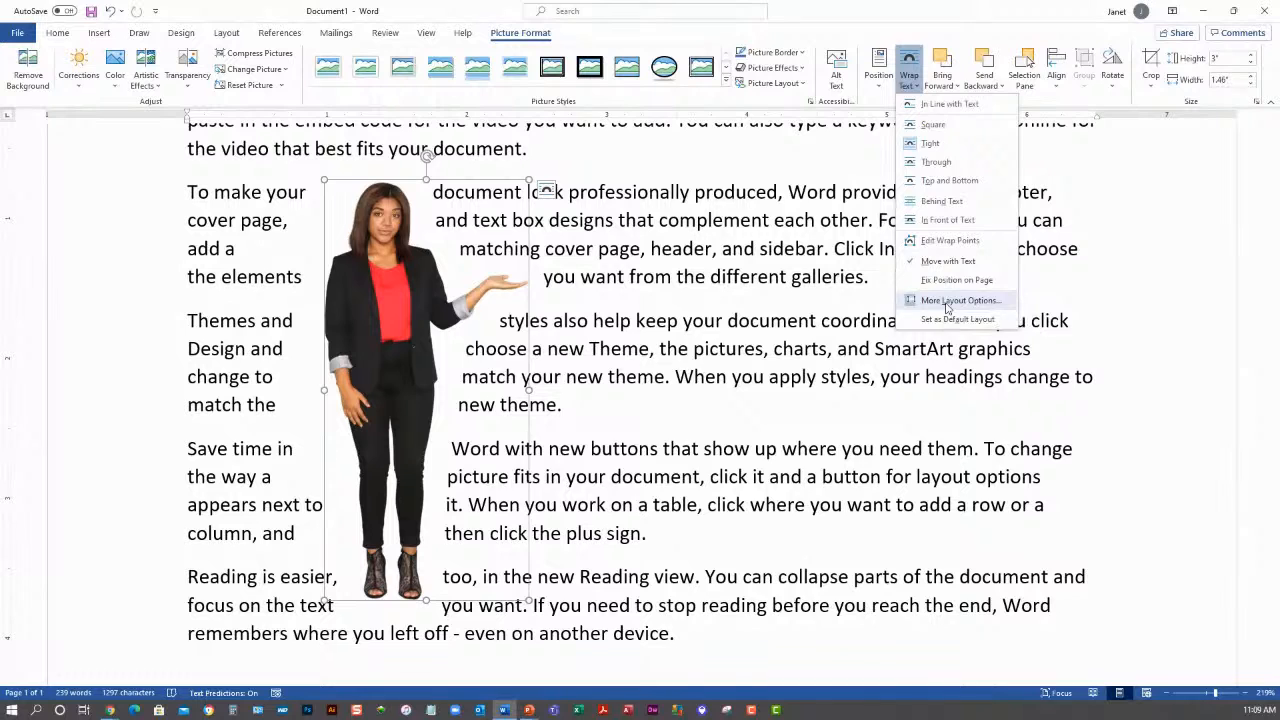
left_click(946, 302)
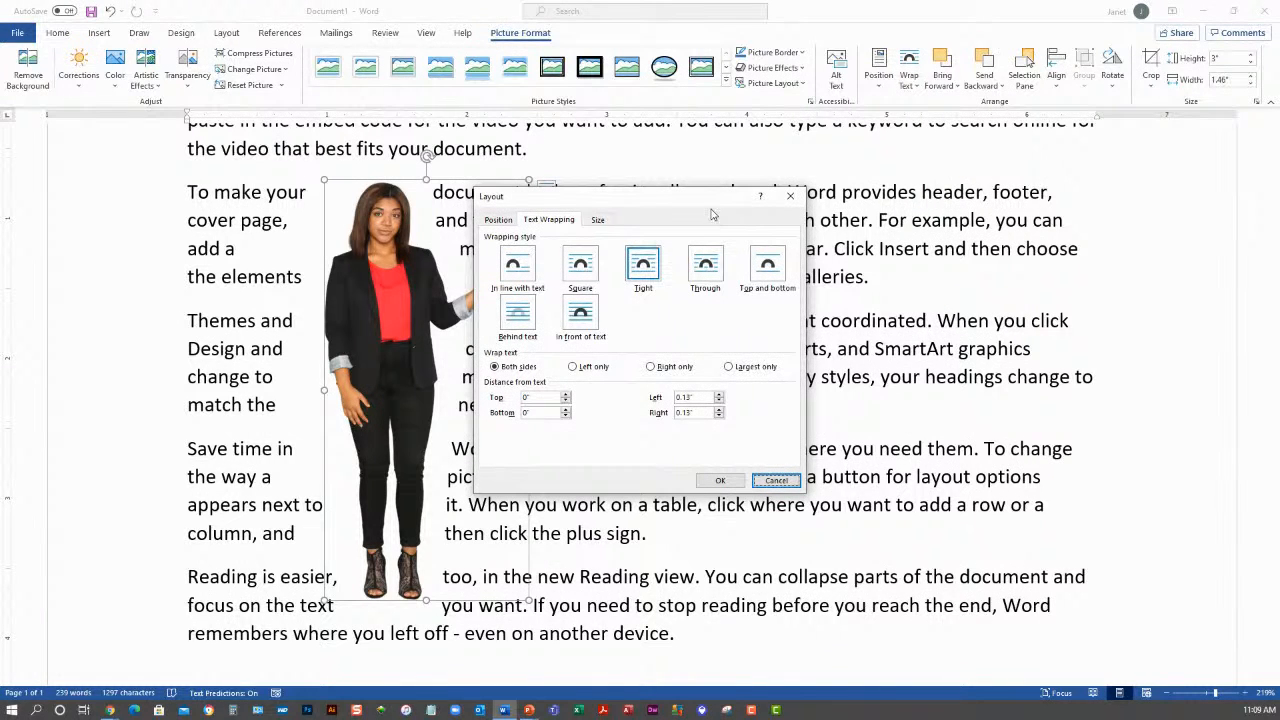
left_click_drag(690, 200, 856, 127)
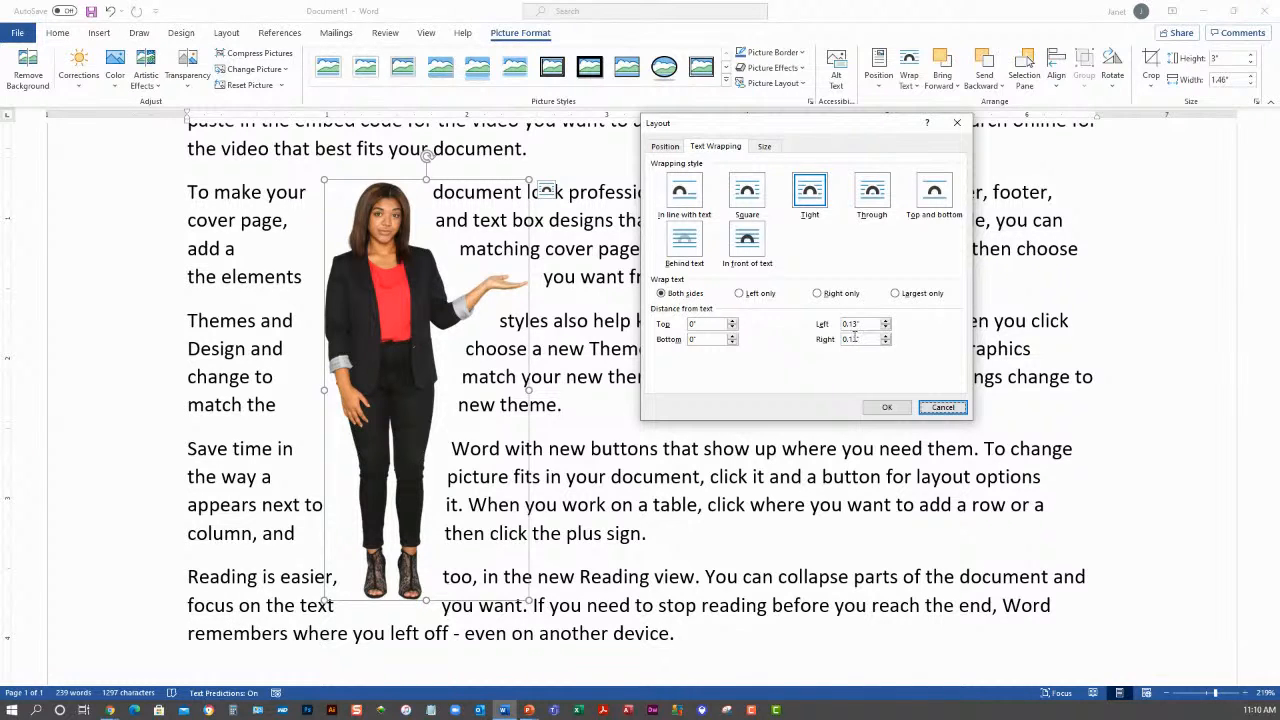
left_click(886, 327)
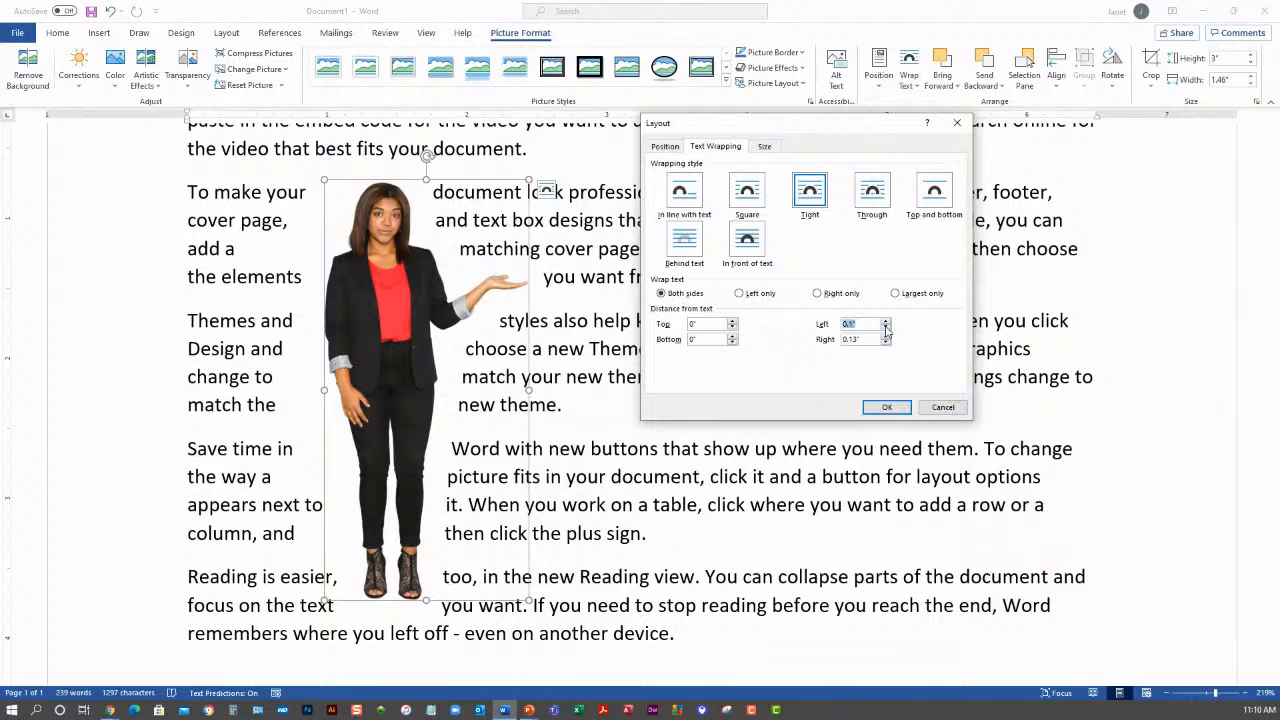
left_click(886, 327)
left_click(885, 343)
left_click(885, 343)
left_click(880, 406)
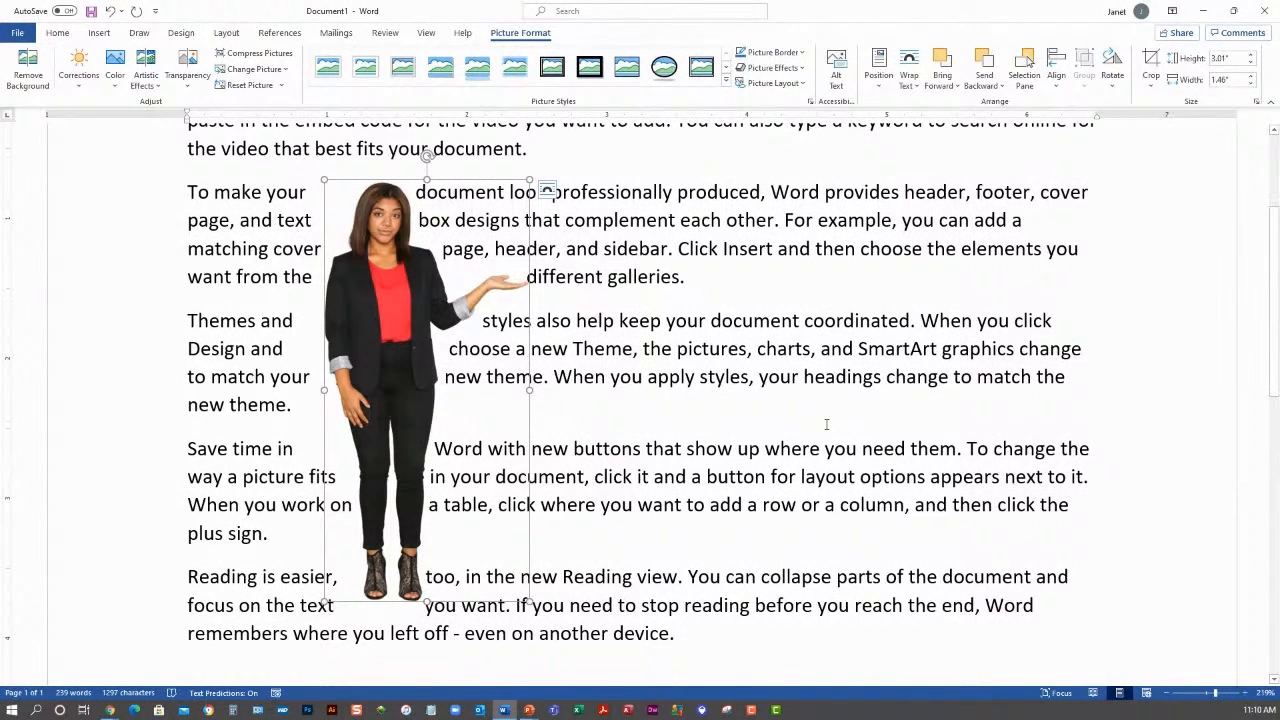
- Move the picture down through the paragraphs, and bring it partway back up beside the second paragraph's lines
left_click_drag(390, 302, 414, 378)
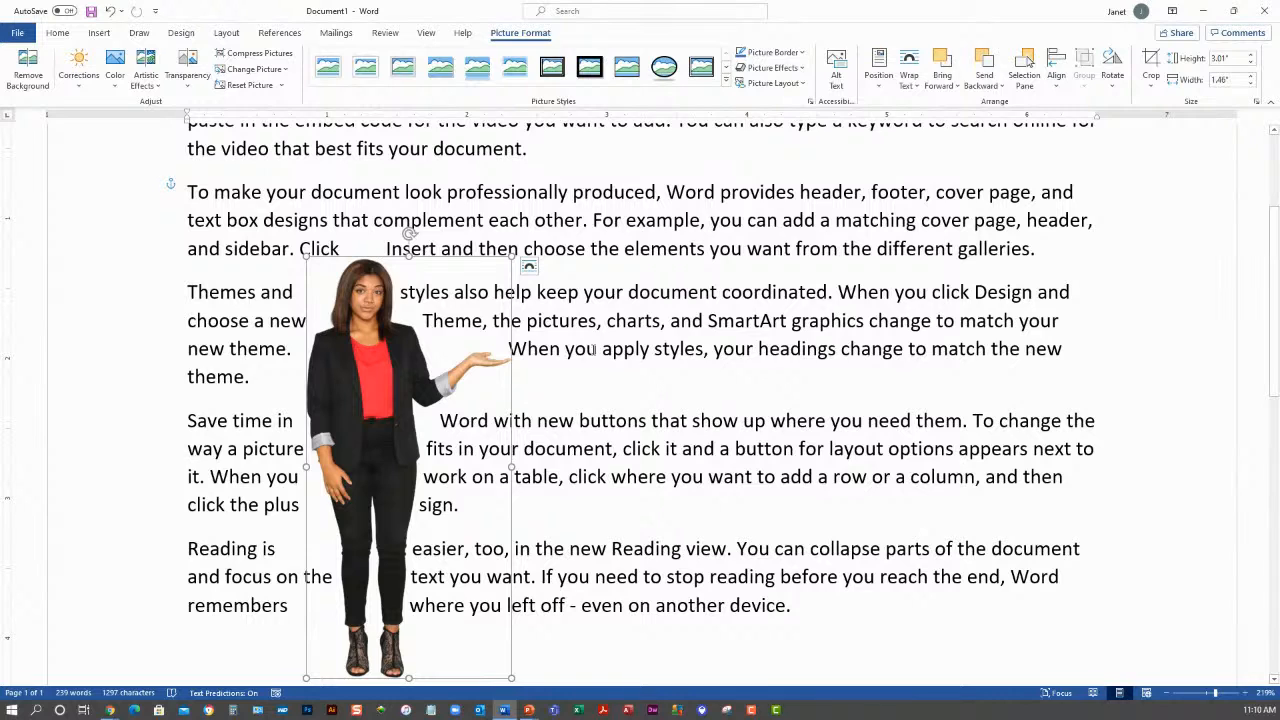
left_click_drag(387, 343, 404, 305)
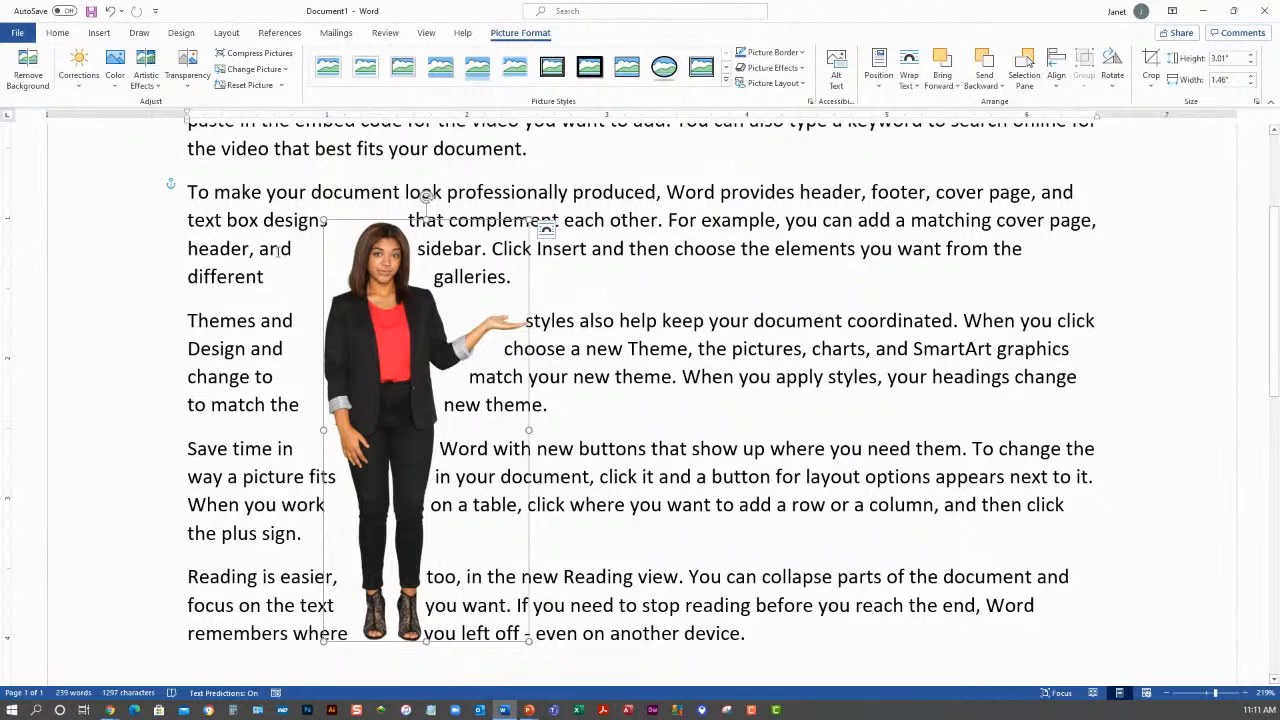
- Relocate the "To make your document look professionally produced" paragraph with its anchored picture to just before the "Reading is easier" paragraph
scroll(210, 300, "up", 2)
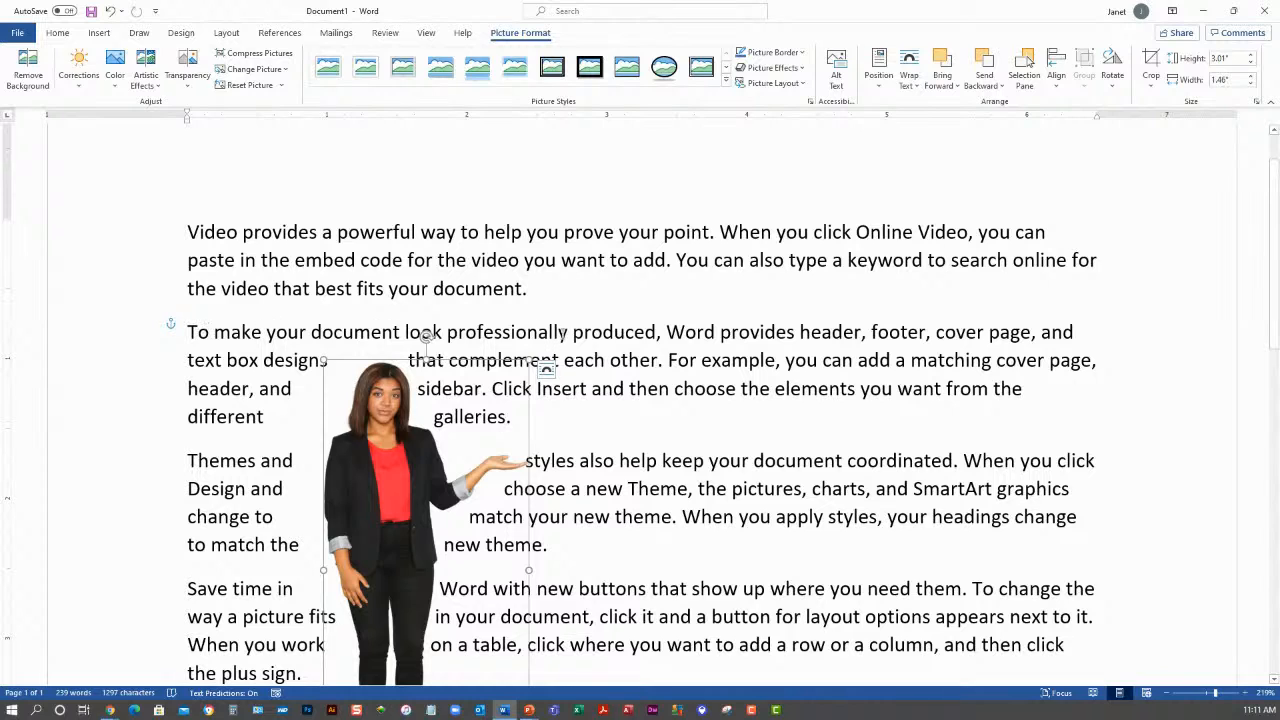
triple_click(625, 360)
key("ctrl+c")
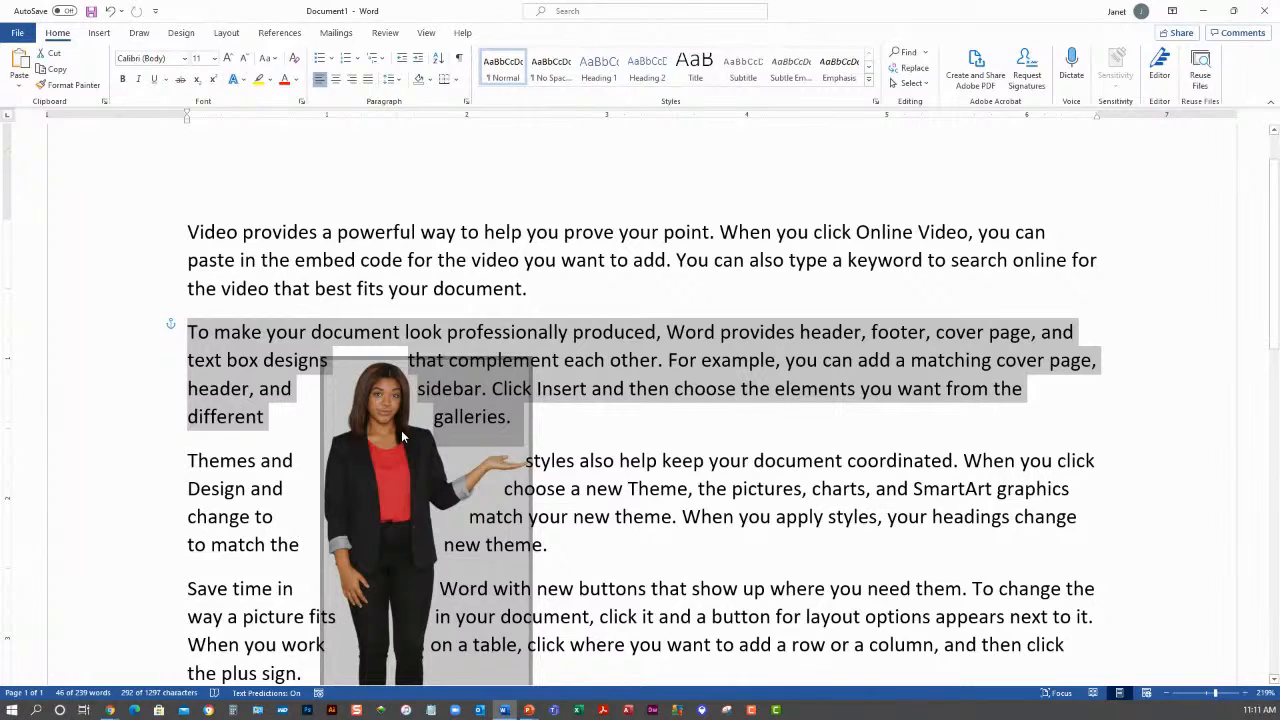
key("Delete")
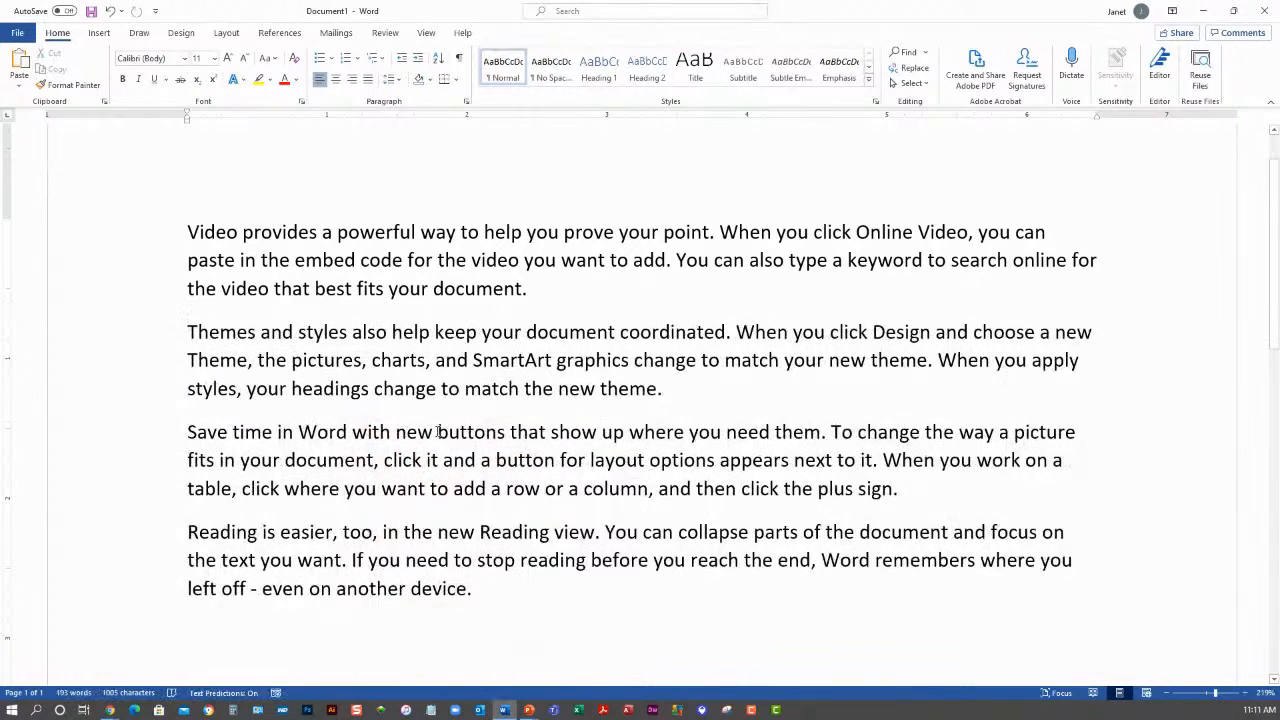
scroll(445, 432, "down", 2)
left_click(190, 394)
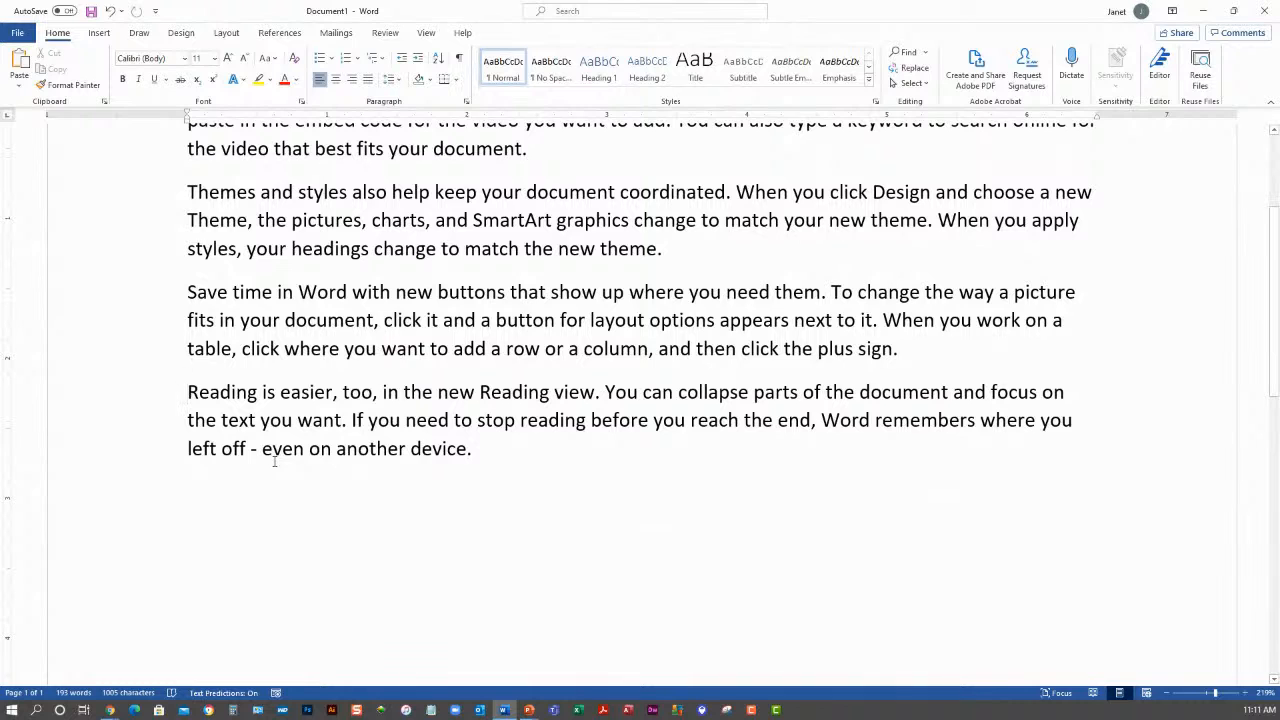
key("ctrl+v")
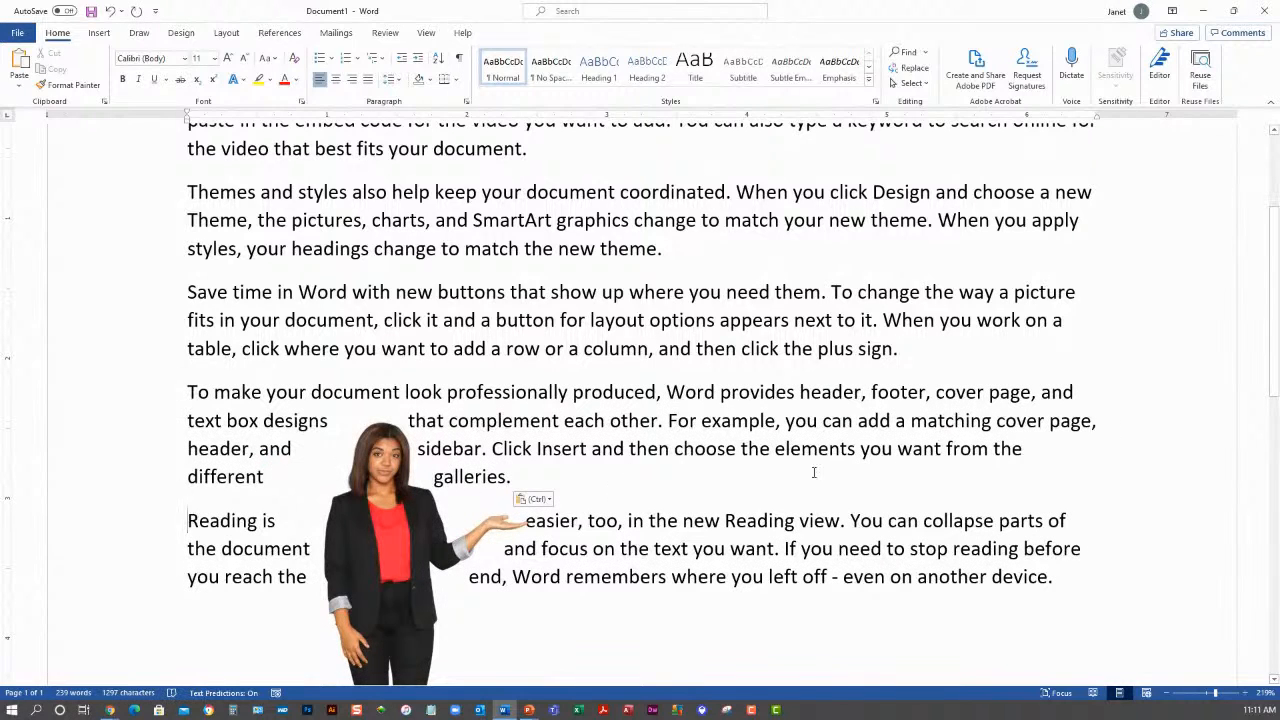
- Nudge the picture slightly up and to the left within the relocated paragraph, and deselect it
left_click_drag(424, 508, 420, 500)
scroll(385, 509, "down", 3)
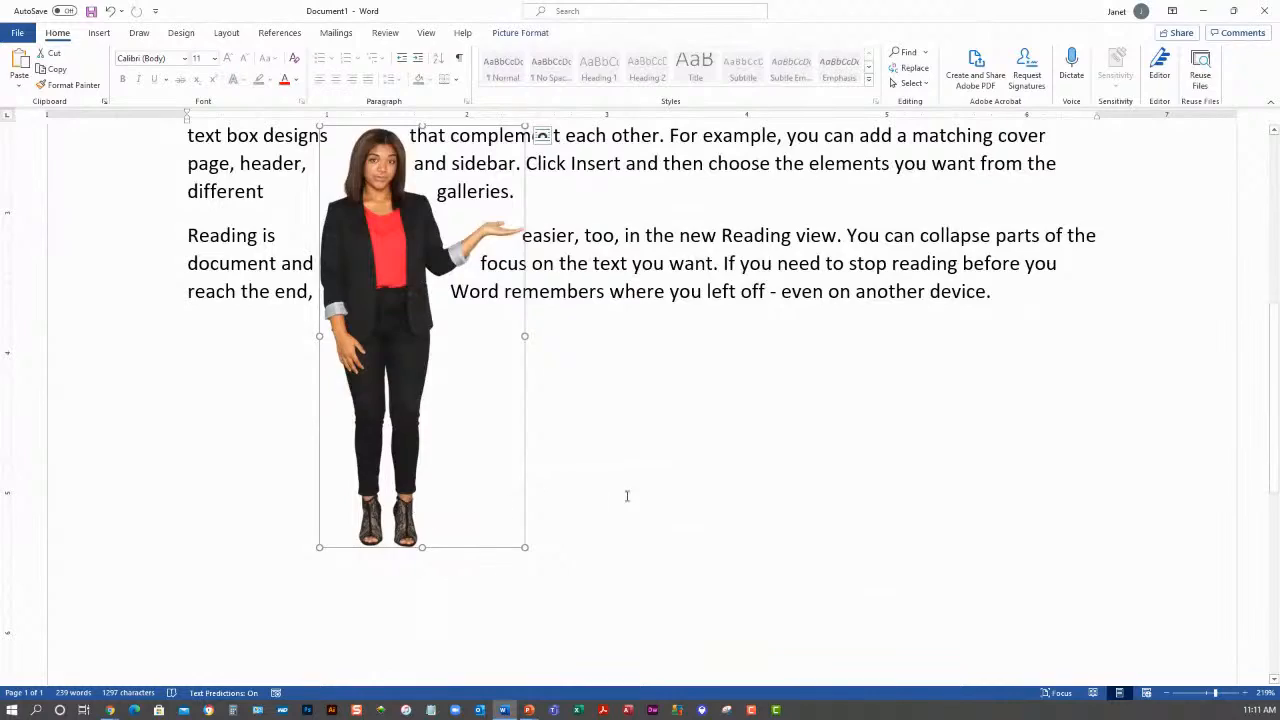
scroll(626, 494, "up", 5)
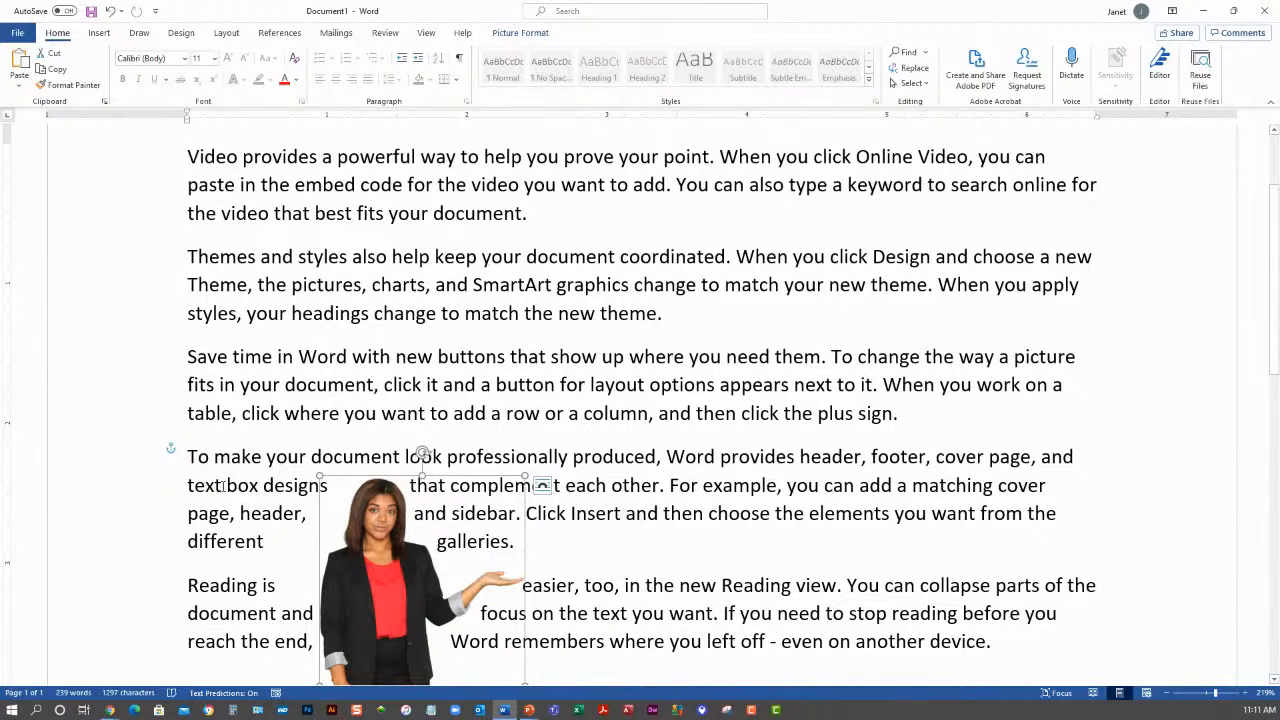
left_click(221, 486)
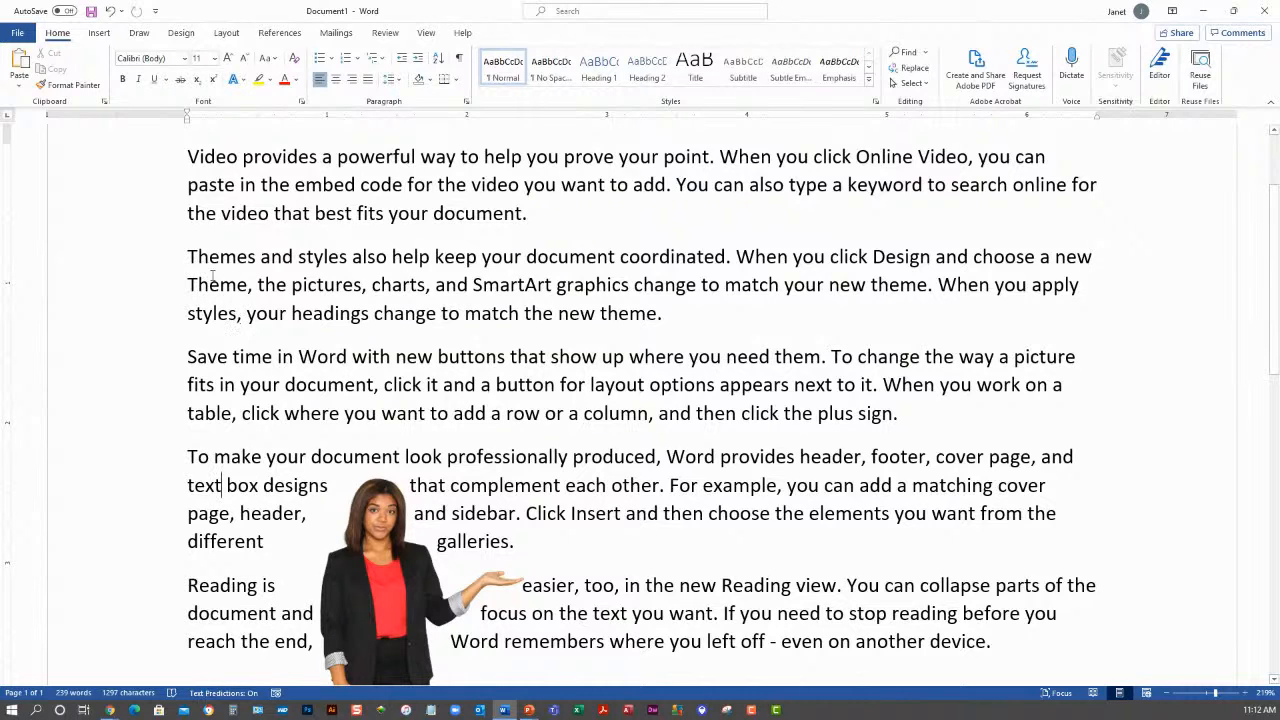
- Draw a five-point star about 0.94" tall and 0.8" wide over the left edge of the "Themes and styles" and "Save time" paragraphs
scroll(238, 296, "up", 2)
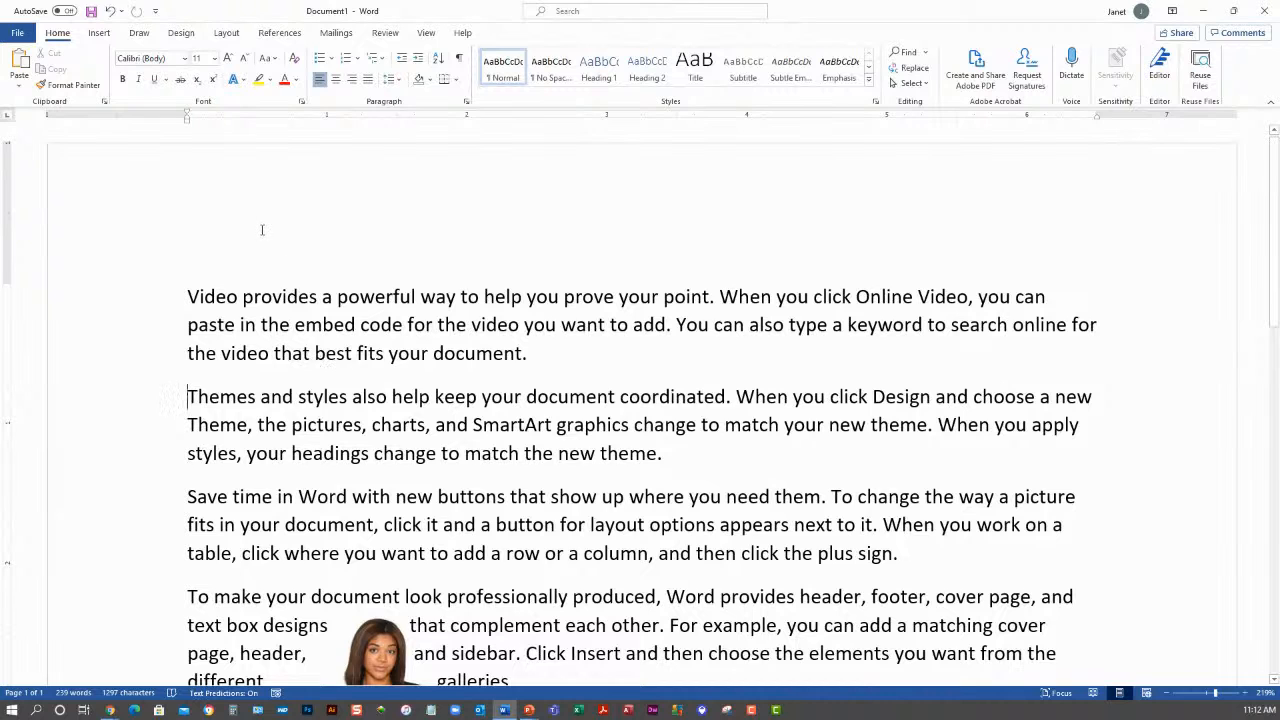
left_click(100, 33)
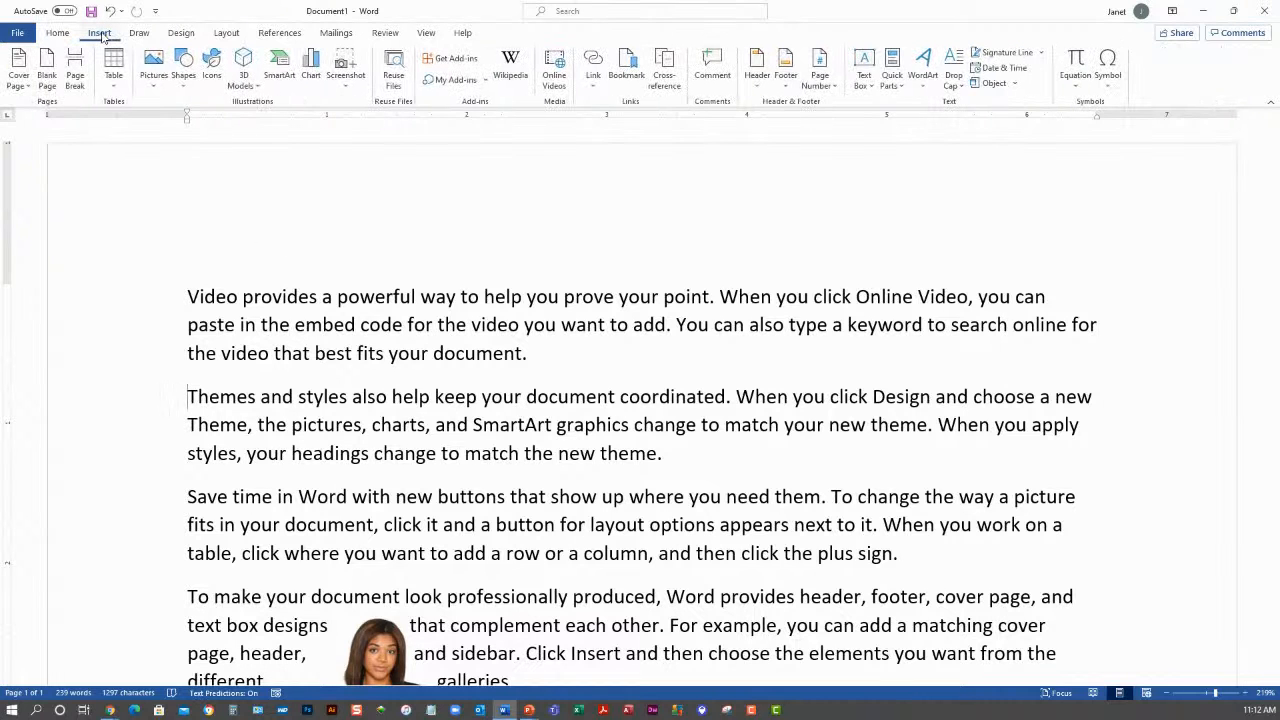
left_click(184, 66)
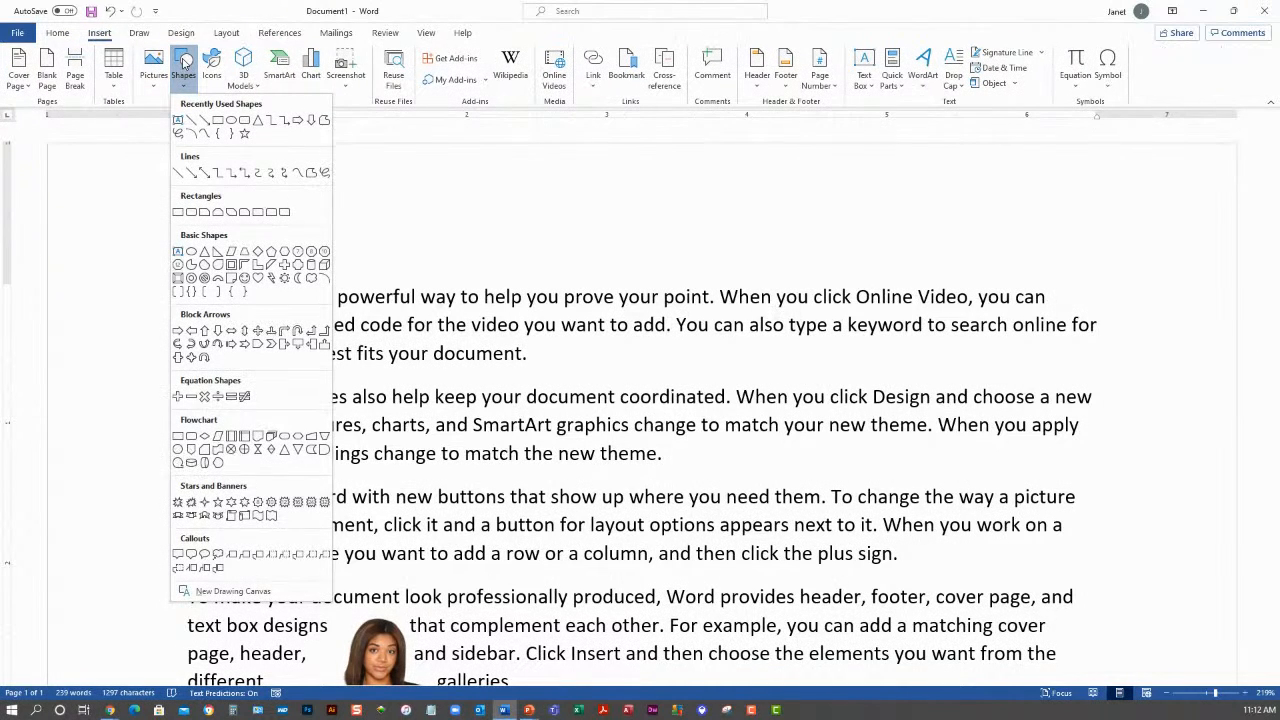
left_click(245, 135)
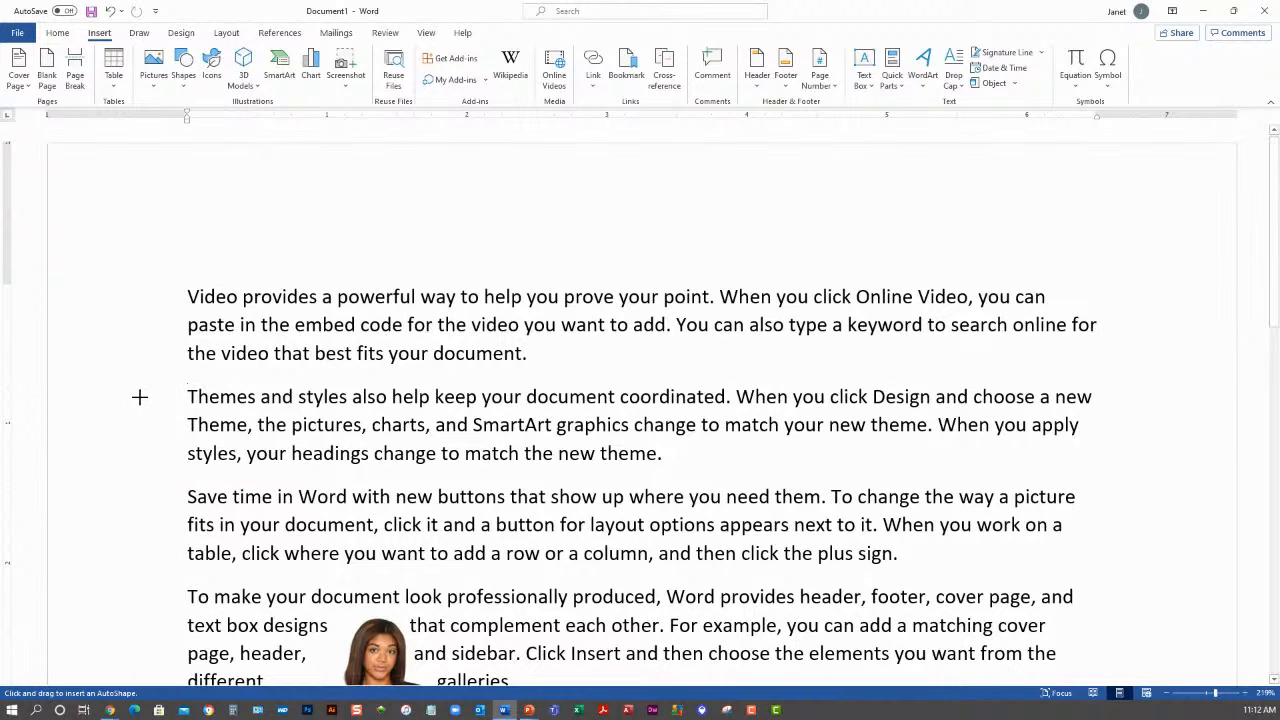
left_click_drag(131, 408, 246, 546)
left_click(335, 424)
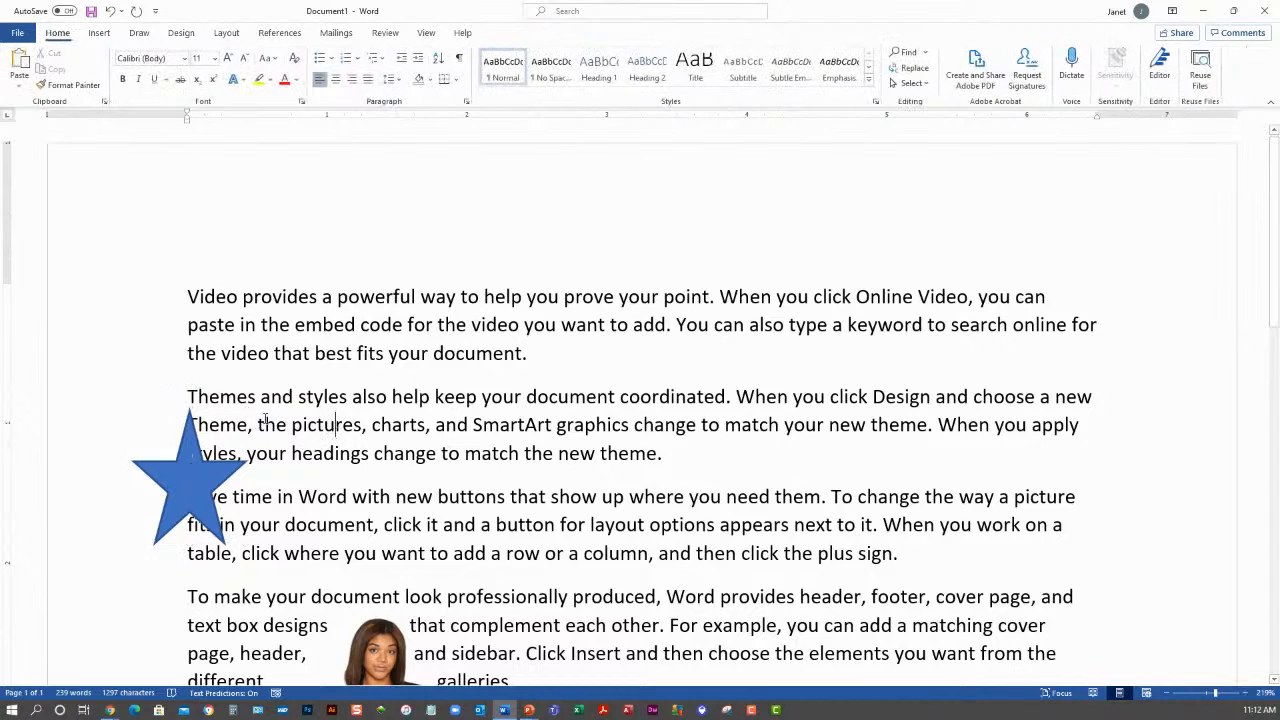
- Move the star slightly up beside the "Themes and styles" paragraph and fill it with standard yellow
left_click(205, 470)
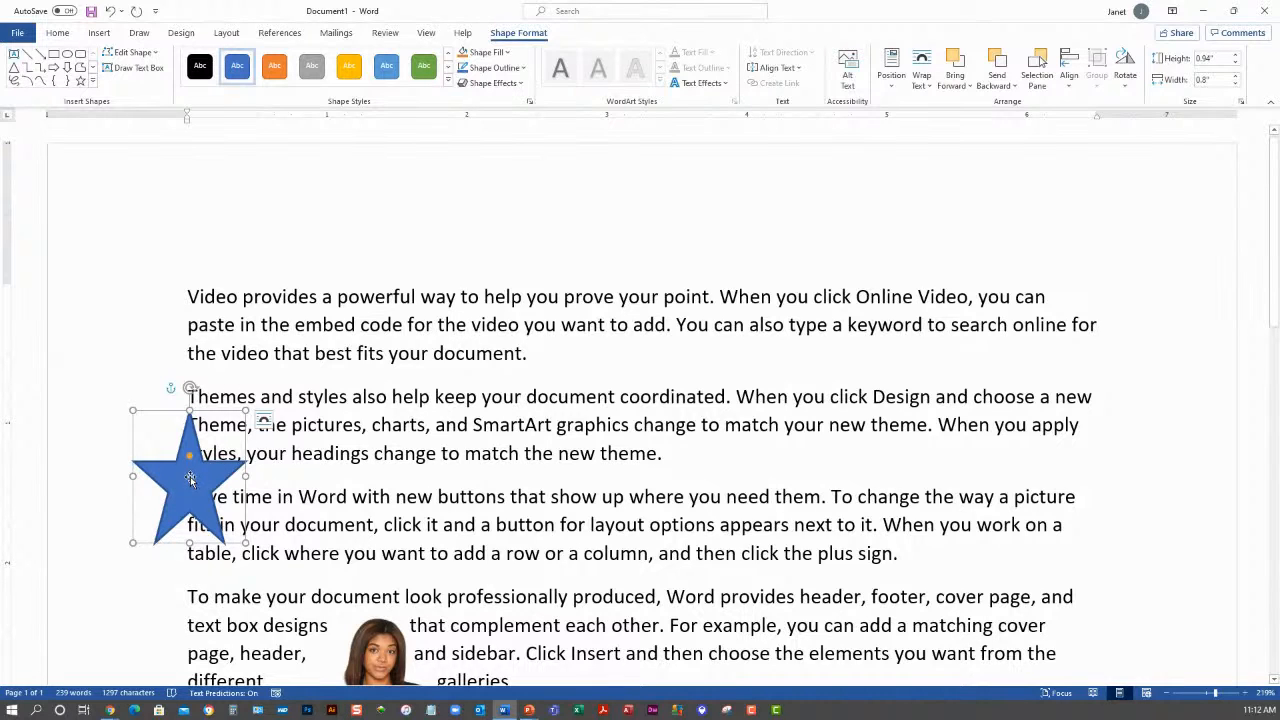
left_click_drag(190, 478, 188, 459)
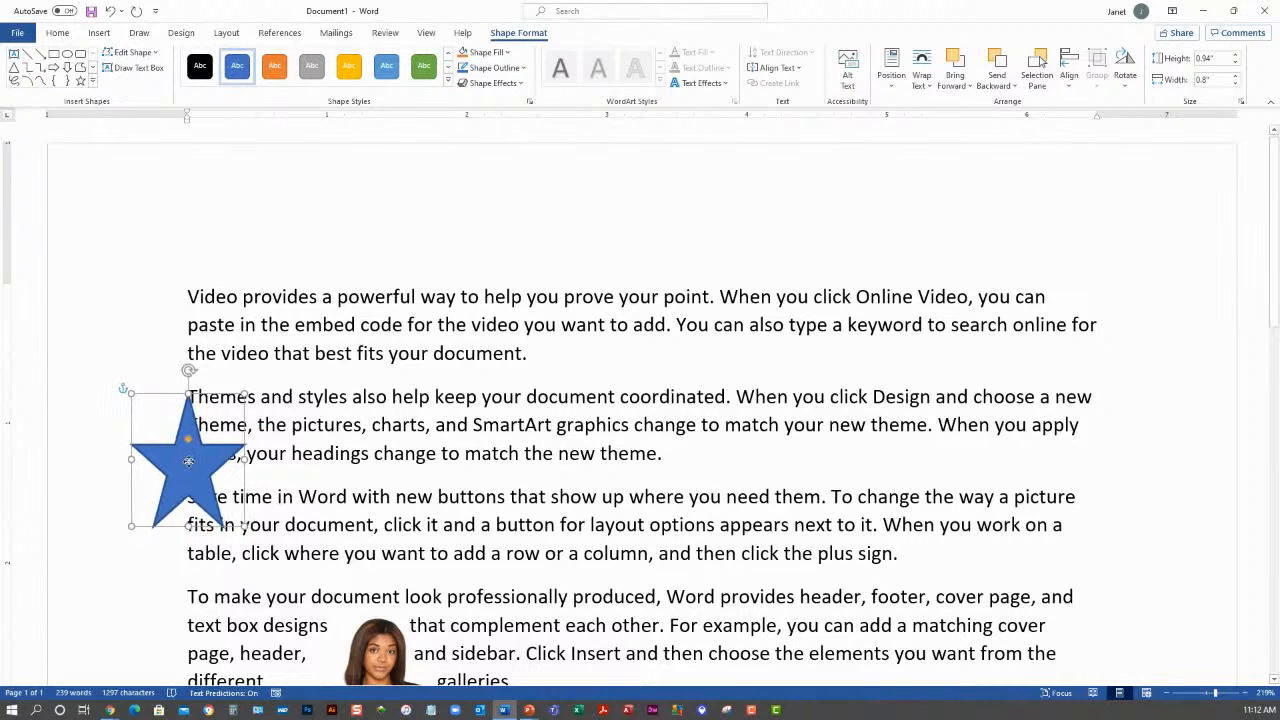
left_click(489, 57)
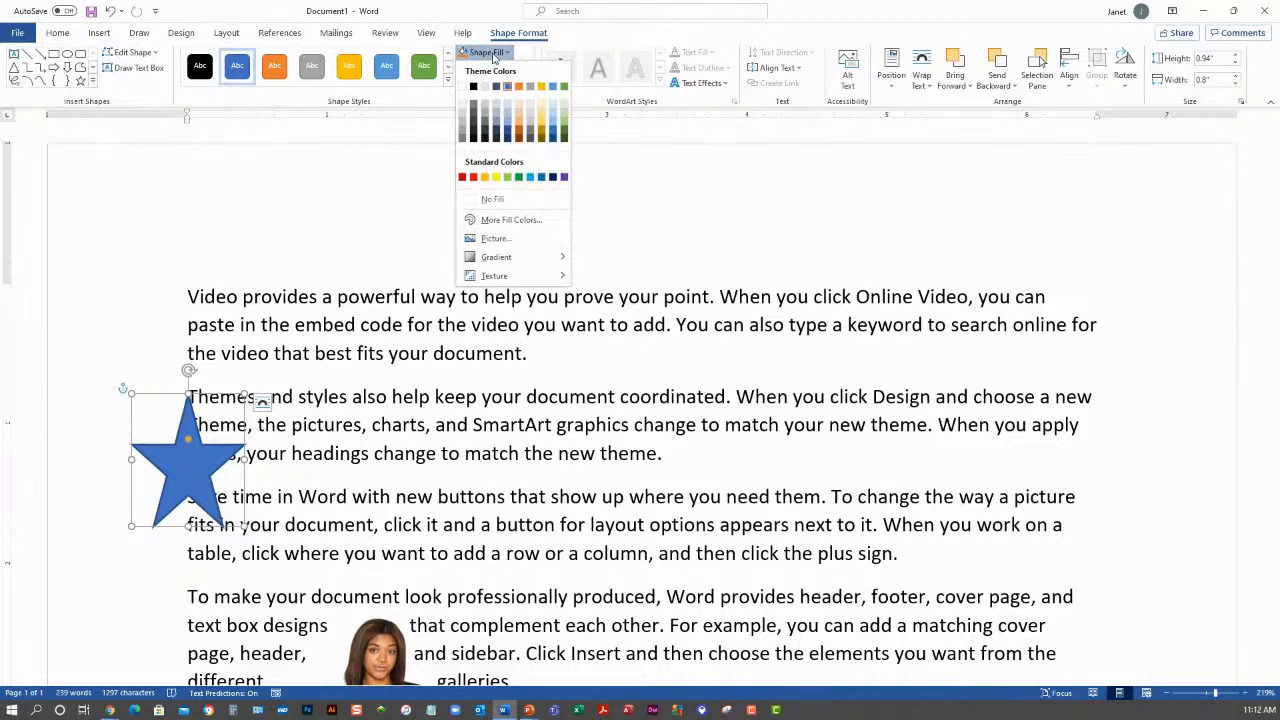
left_click(496, 180)
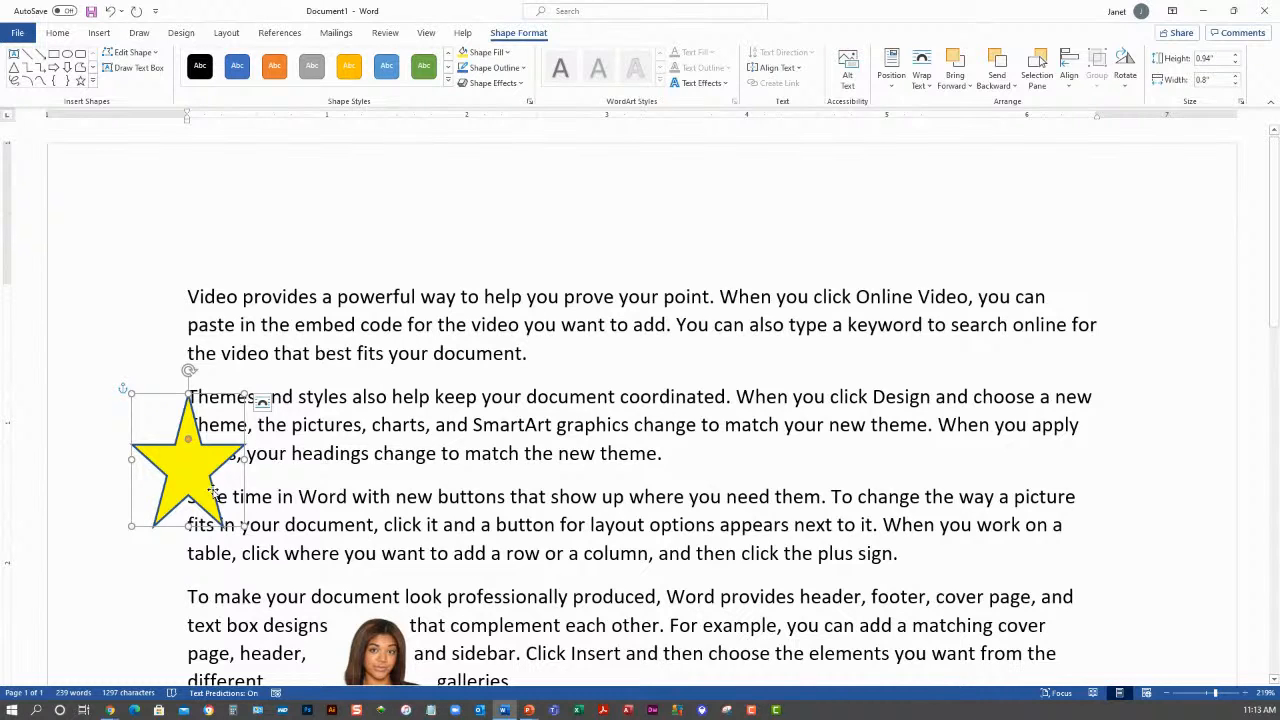
- Set the star's text wrapping to Tight and deselect it
left_click(262, 402)
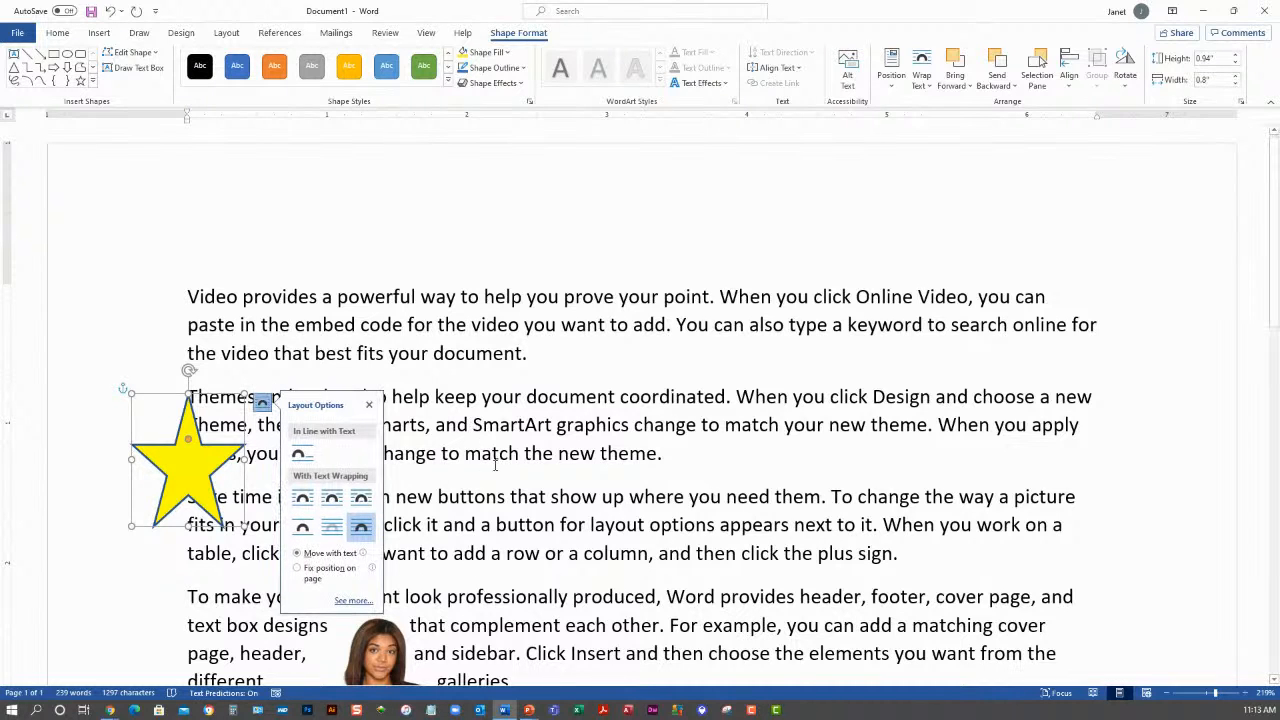
left_click(332, 498)
left_click(512, 494)
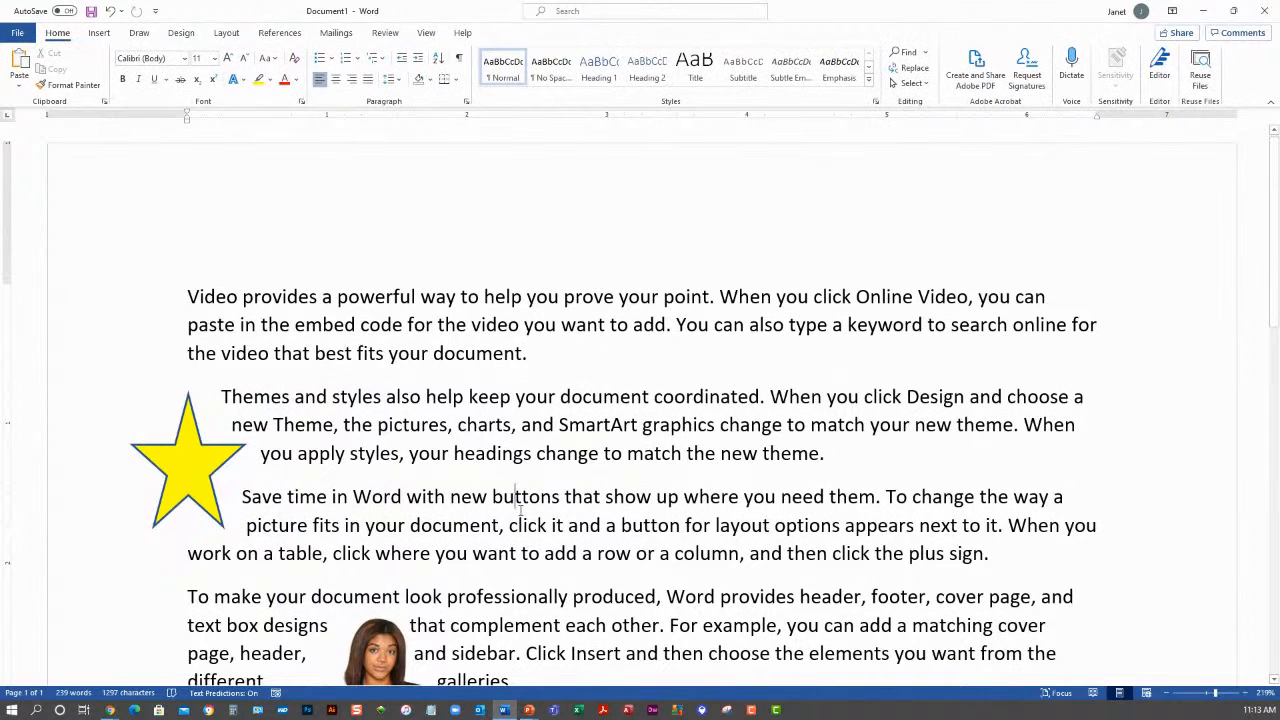
- Edit the star's wrap points, pulling the boundary up between its two lower tips and slightly outward below each tip
left_click(197, 463)
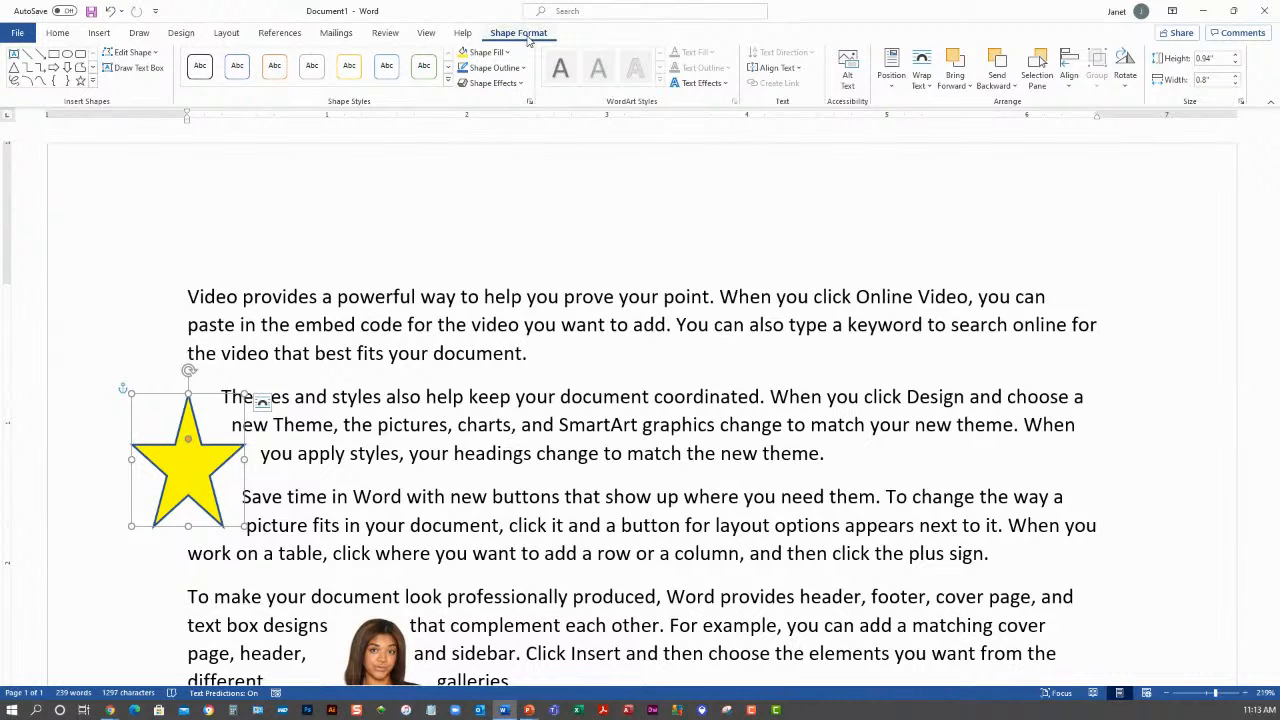
left_click(922, 80)
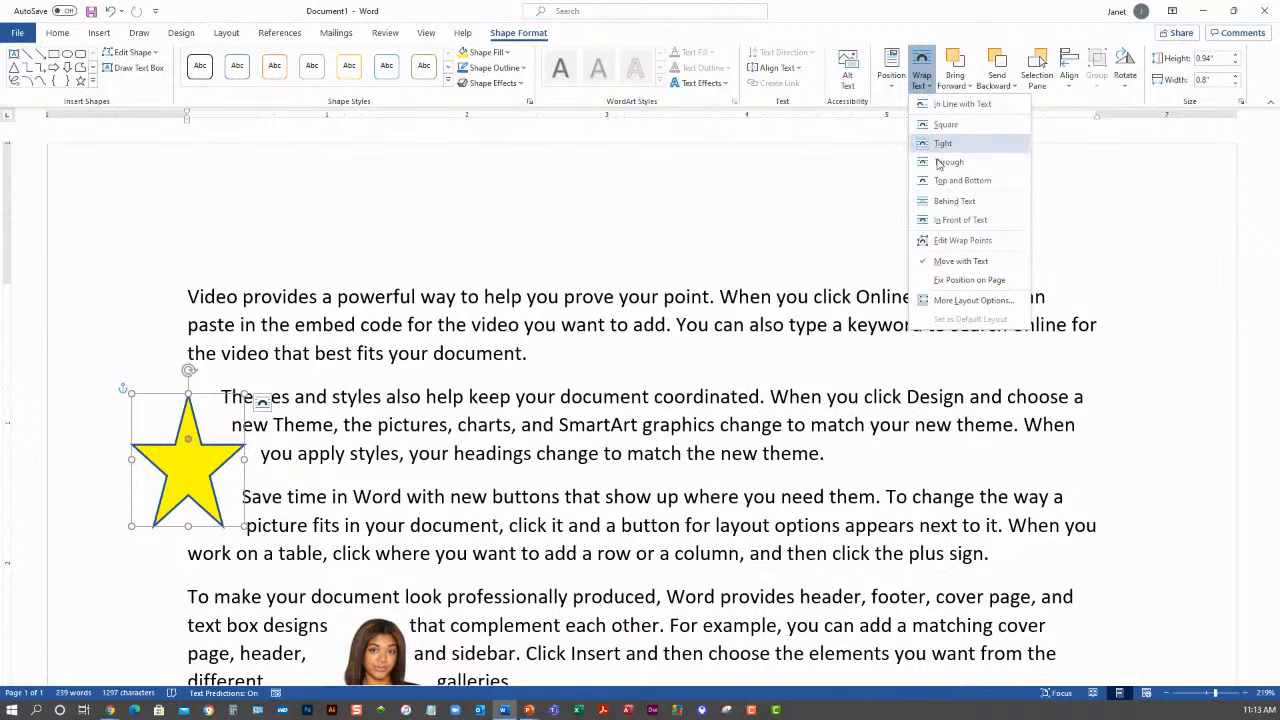
left_click(940, 242)
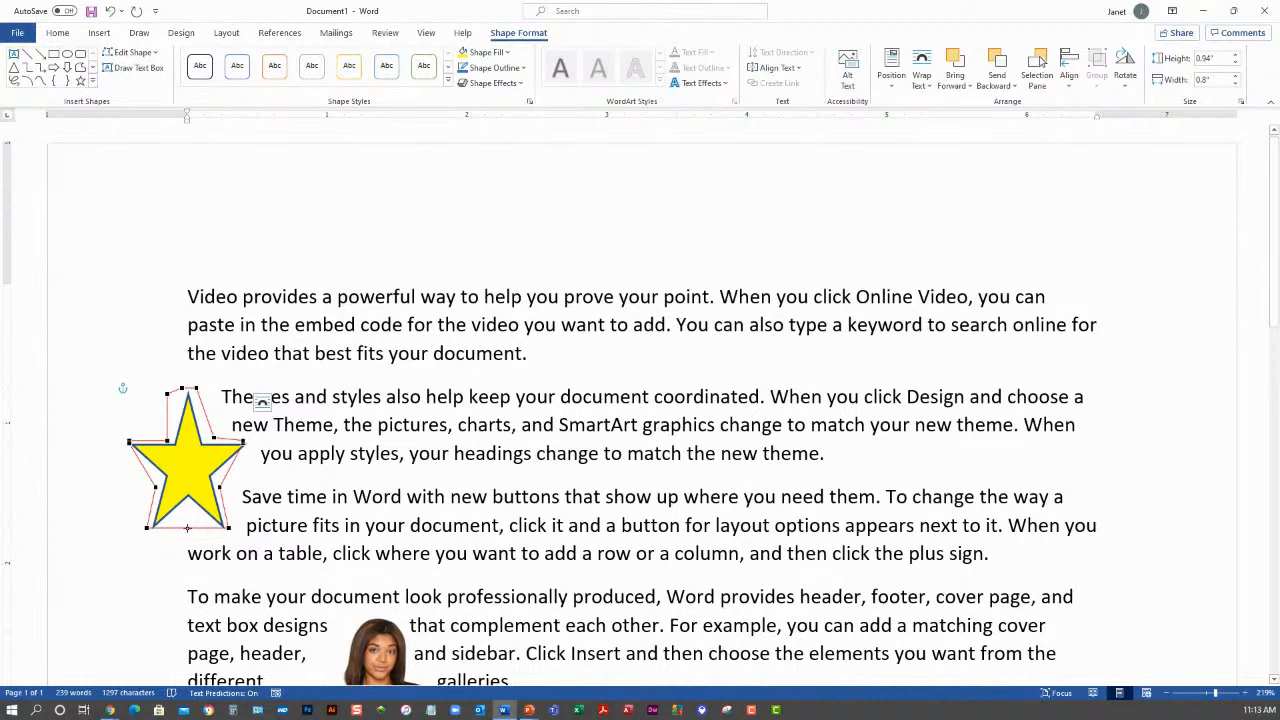
left_click_drag(186, 526, 145, 536)
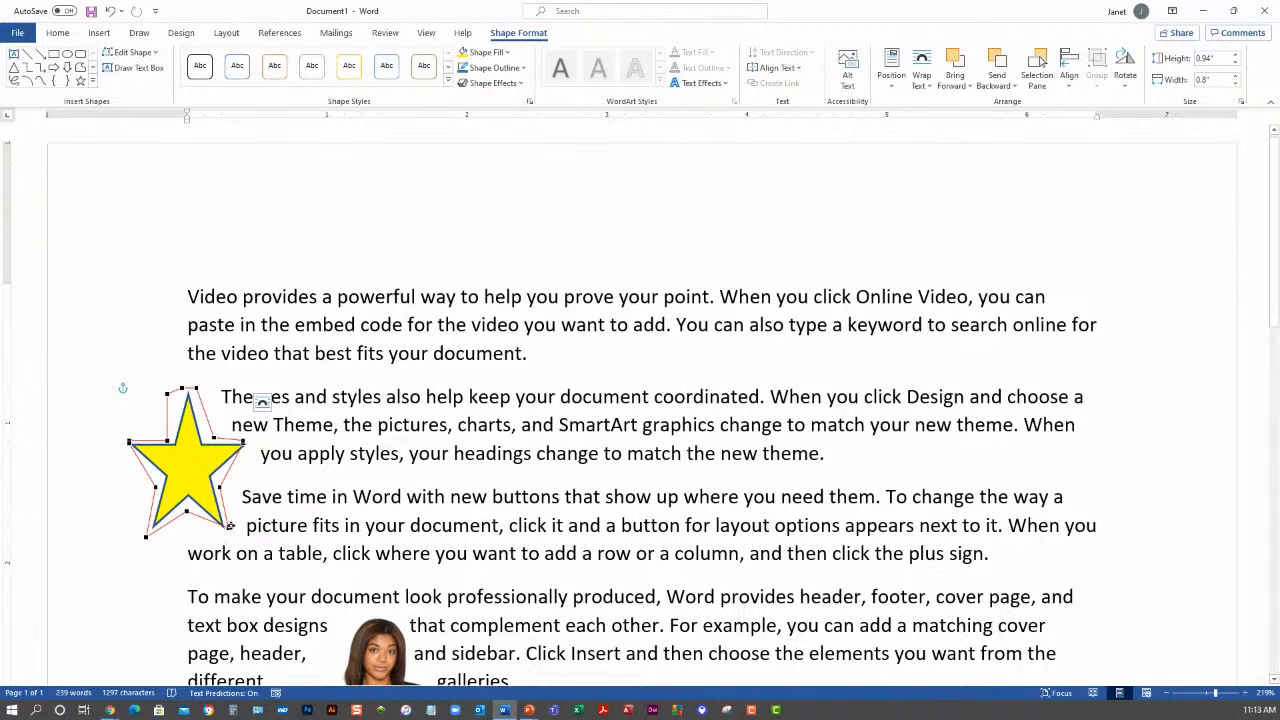
left_click_drag(229, 527, 232, 538)
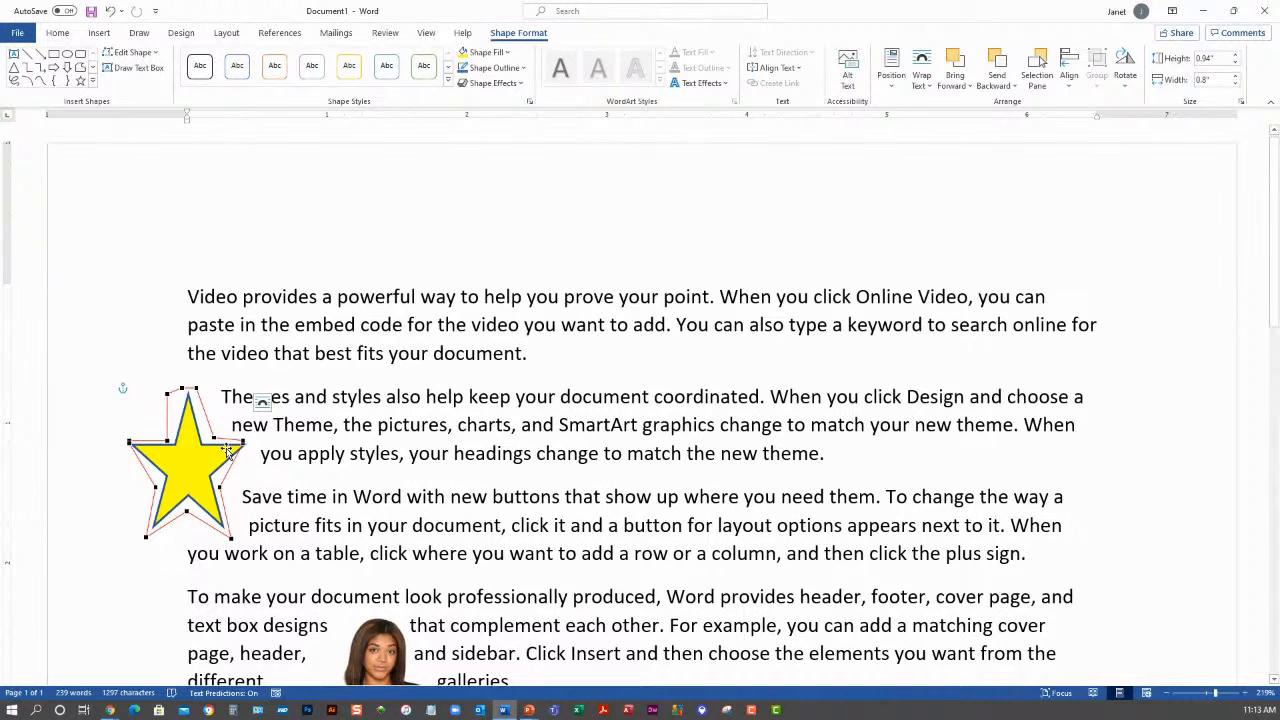
- Set the star's left and right distance from text to 0" and deselect it
left_click(922, 86)
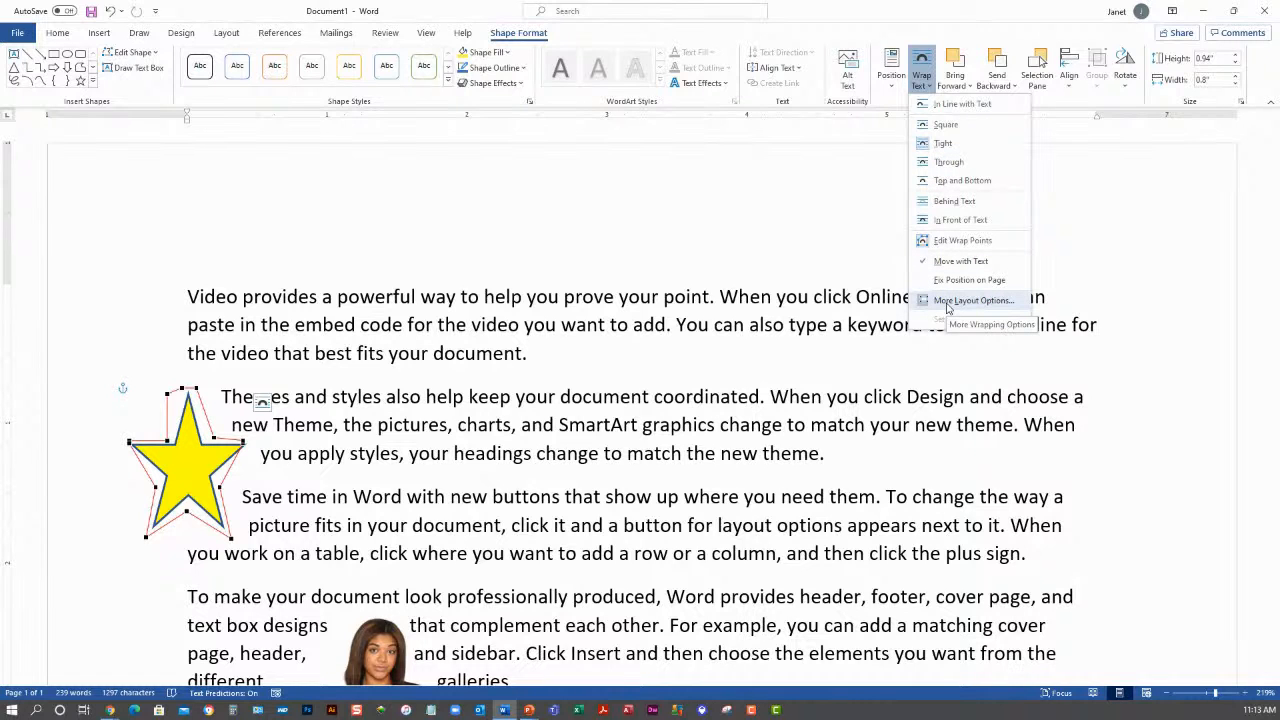
left_click(972, 300)
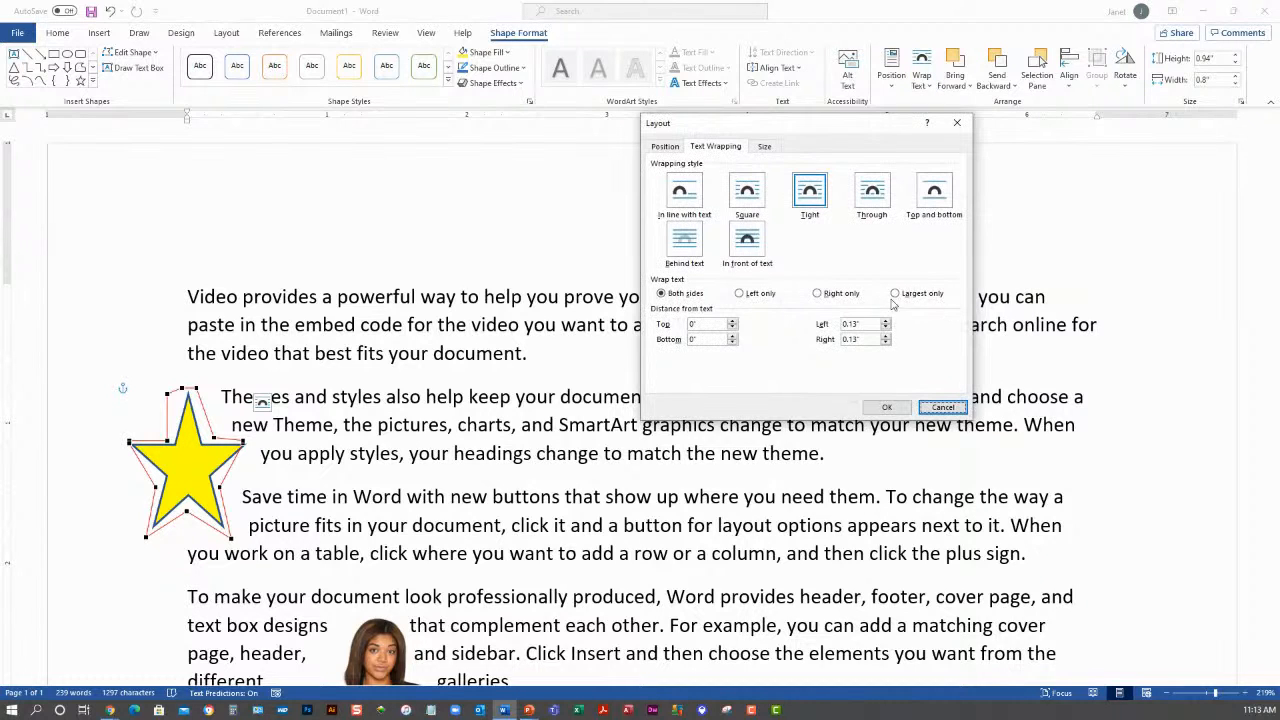
left_click(885, 328)
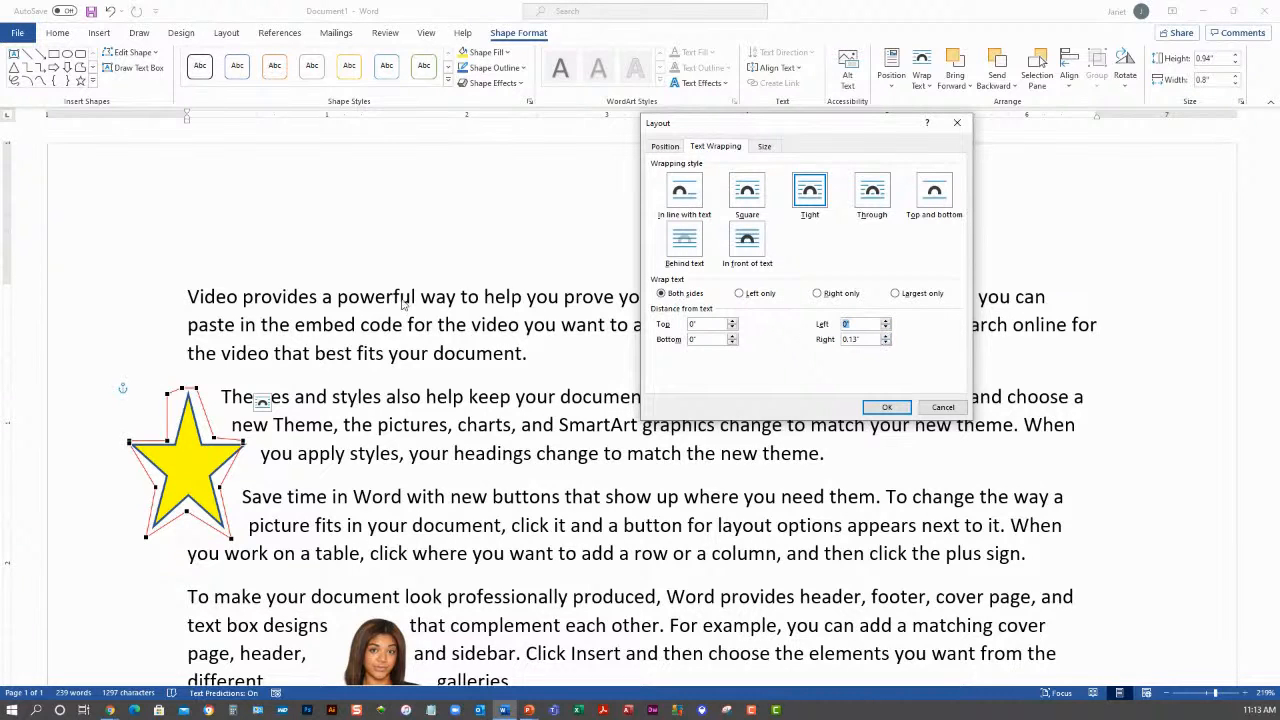
left_click(886, 343)
left_click(886, 407)
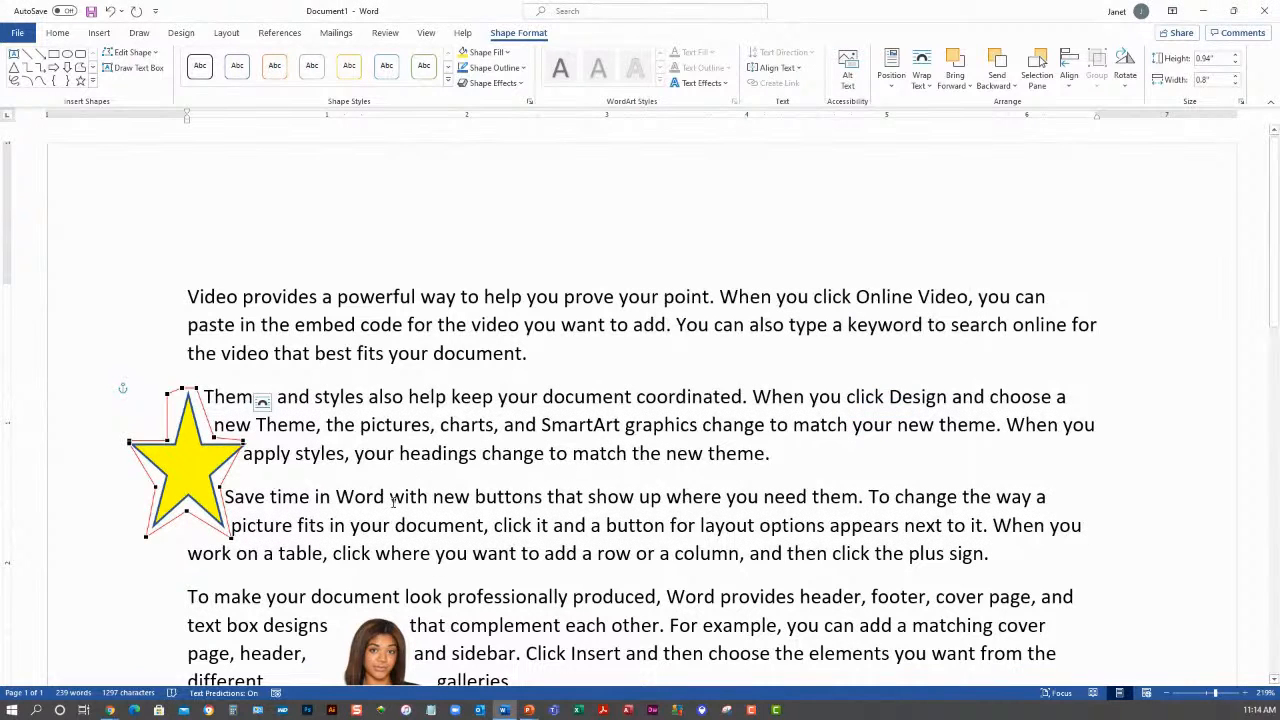
left_click(345, 494)
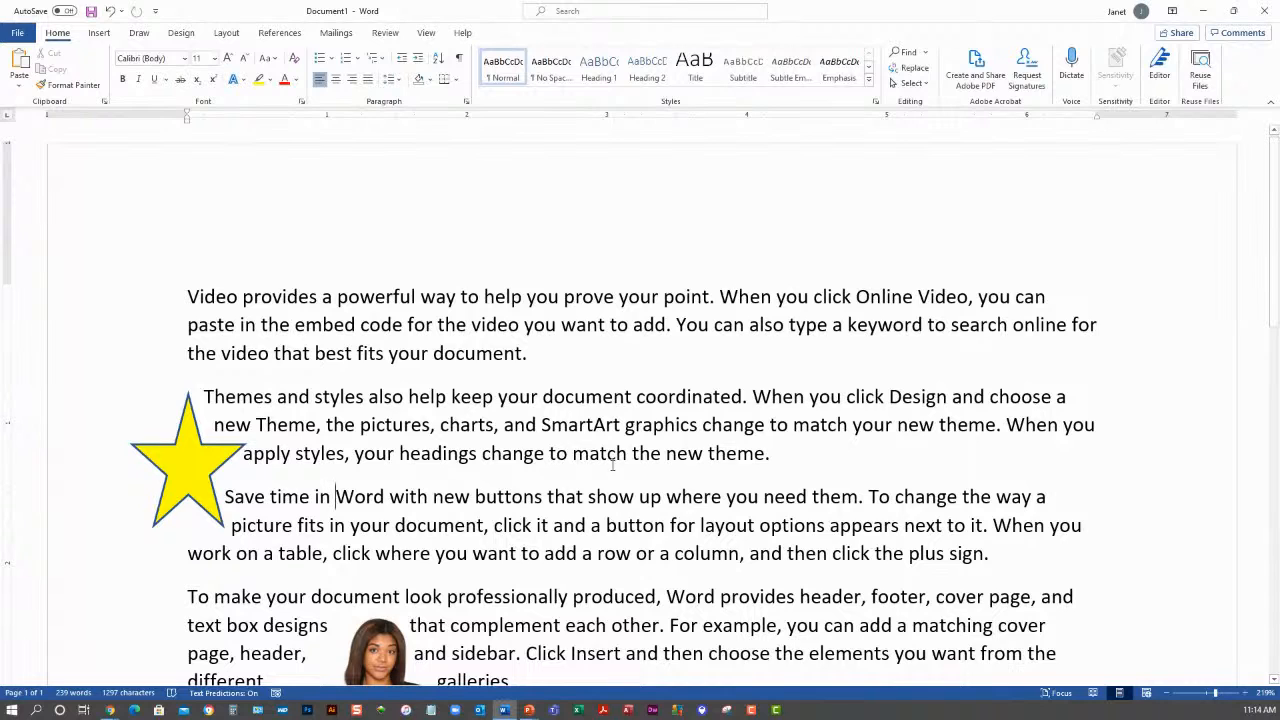
- Shift the wrap point at the star's right arm slightly down and outward, and deselect the star
left_click(236, 452)
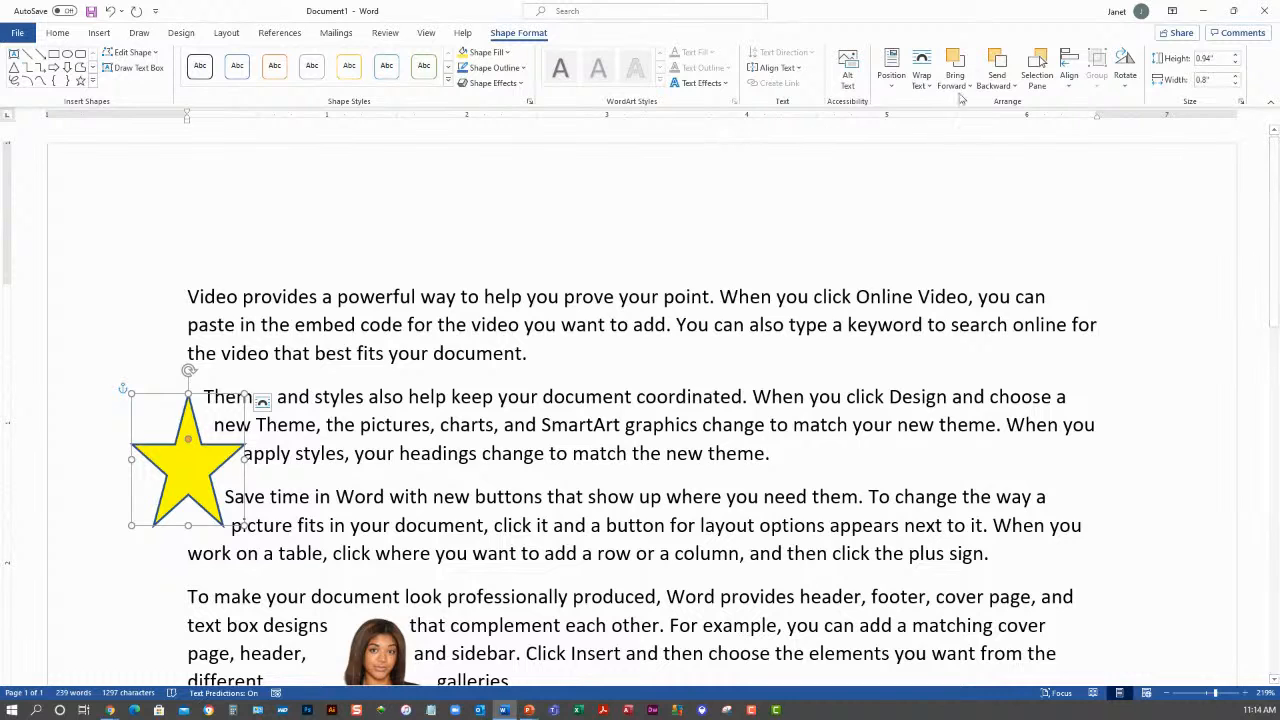
left_click(919, 82)
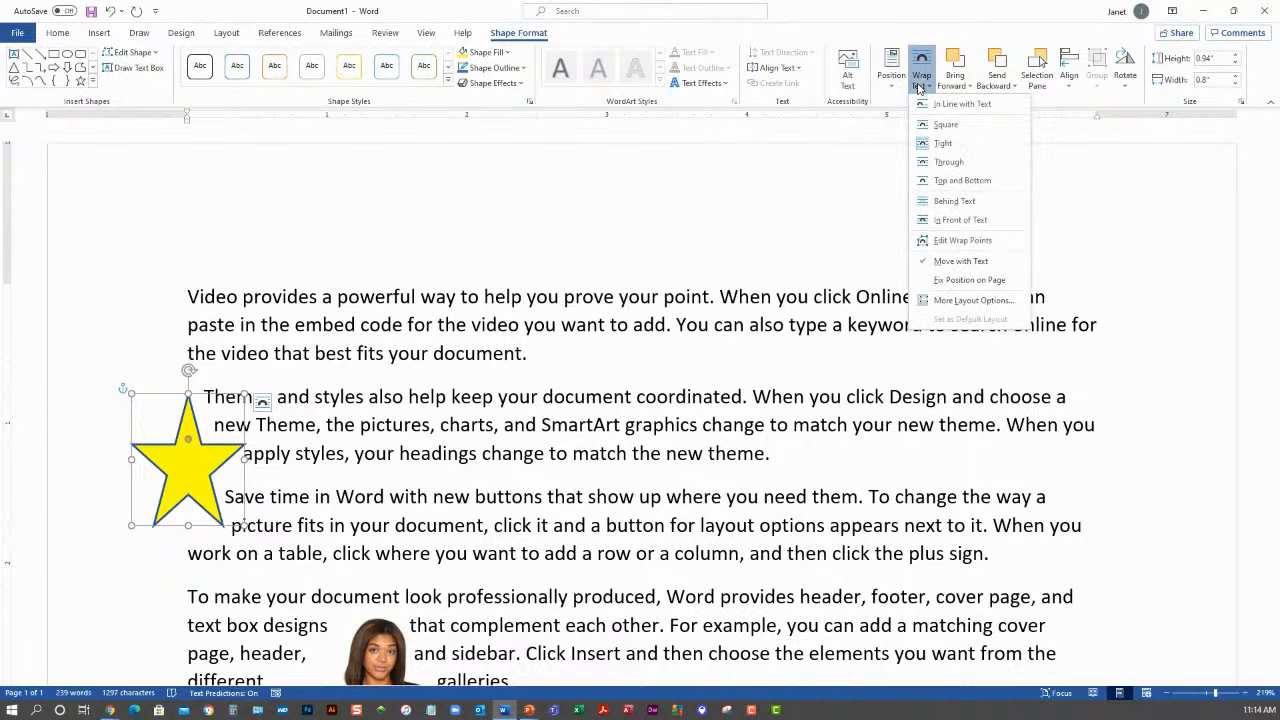
left_click(960, 240)
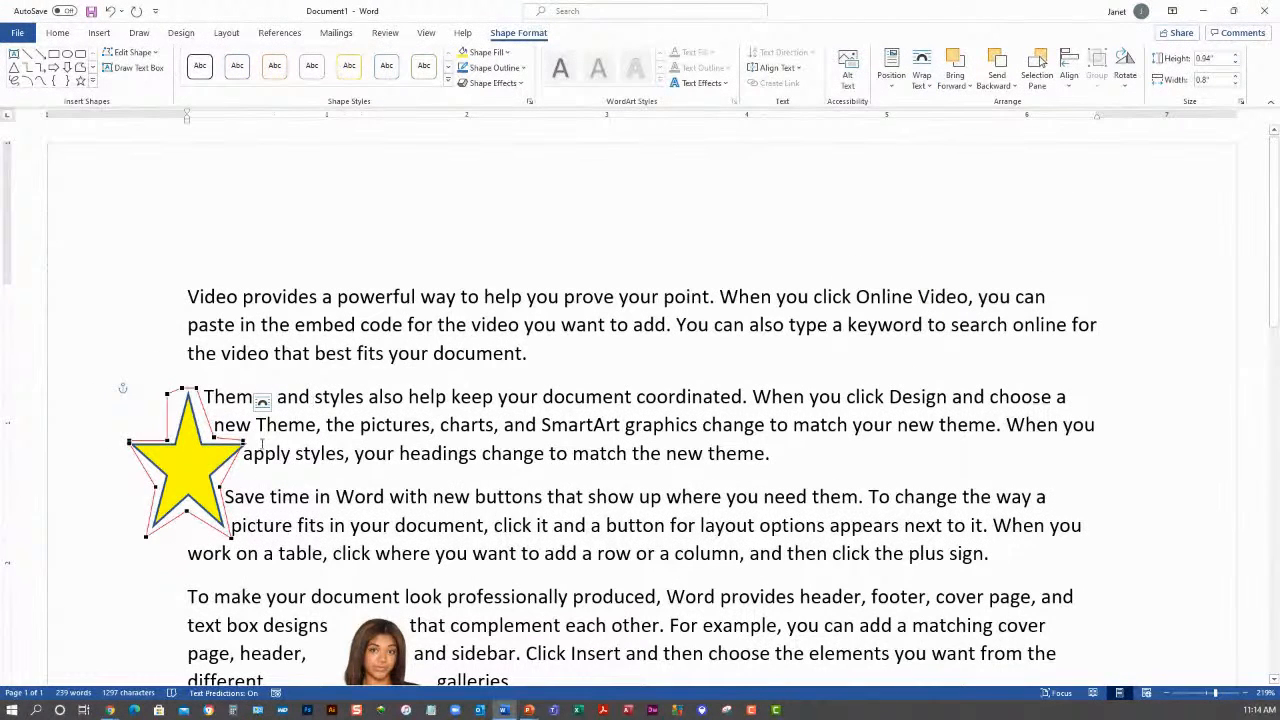
left_click_drag(243, 441, 245, 452)
left_click(353, 495)
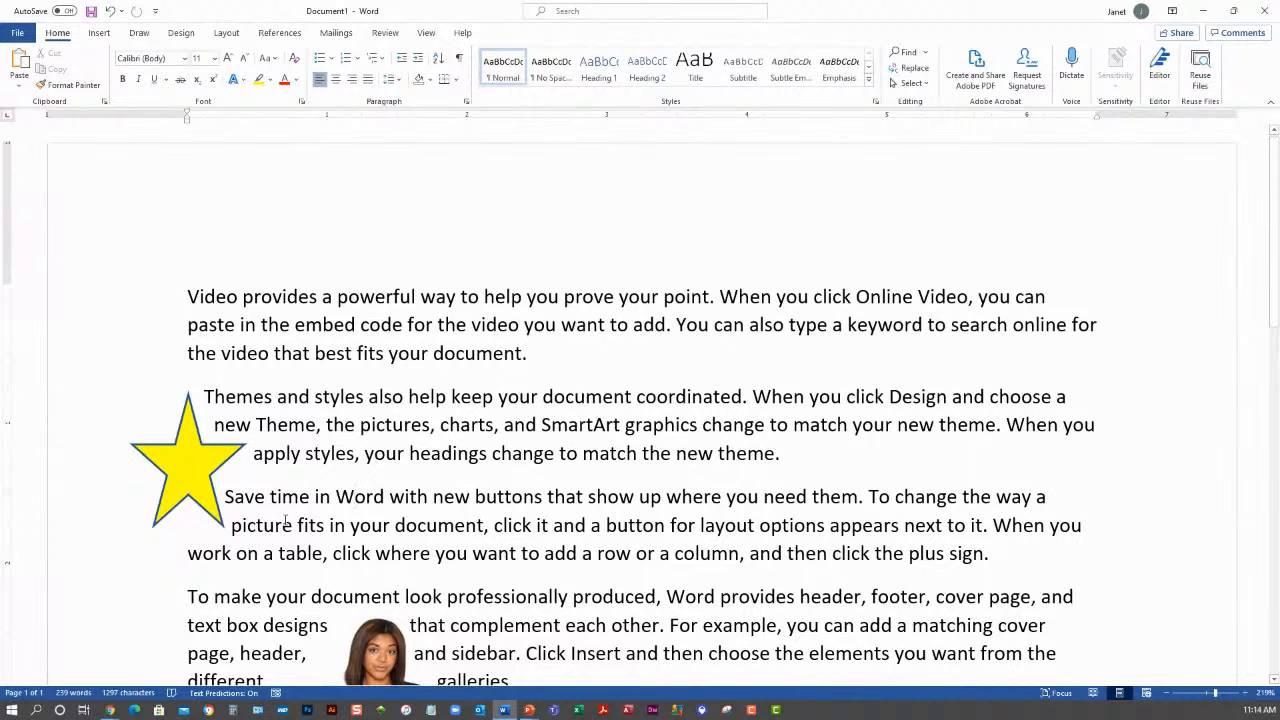
- Turn off Move object with text and turn on Lock anchor in the star's layout position options
left_click(203, 467)
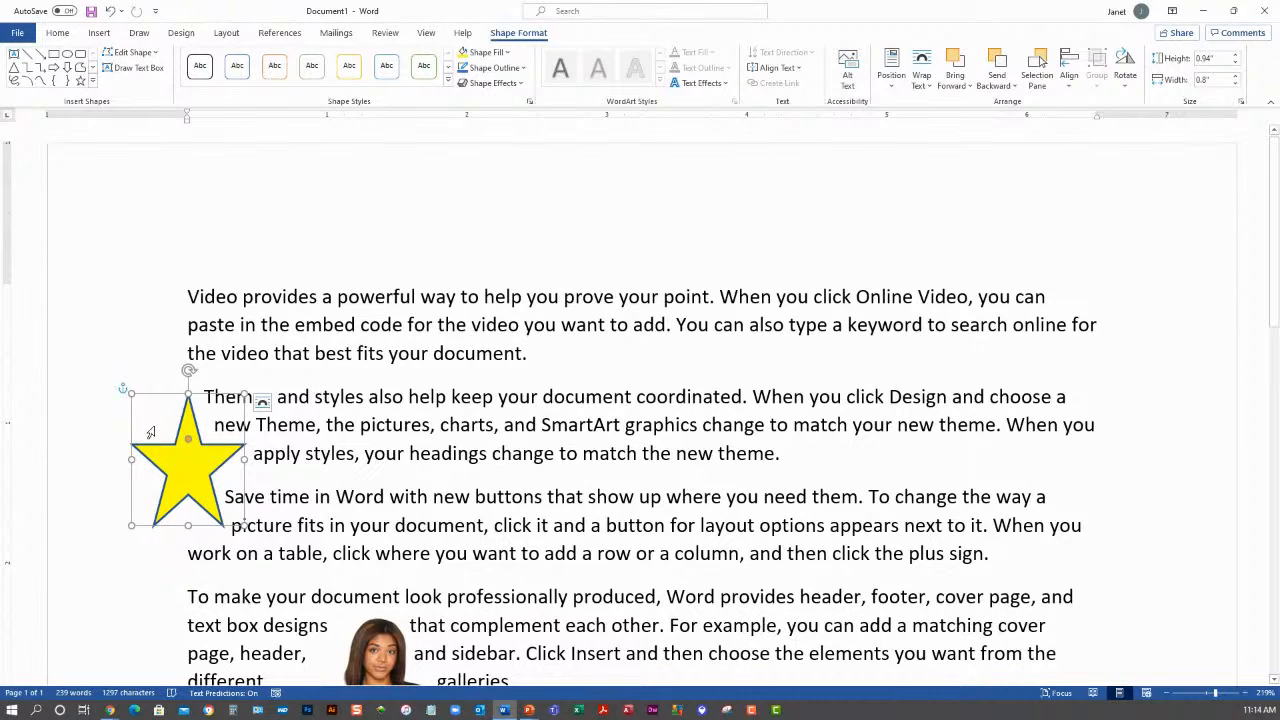
mouse_move(121, 391)
left_click(298, 400)
left_click(197, 447)
left_click(921, 80)
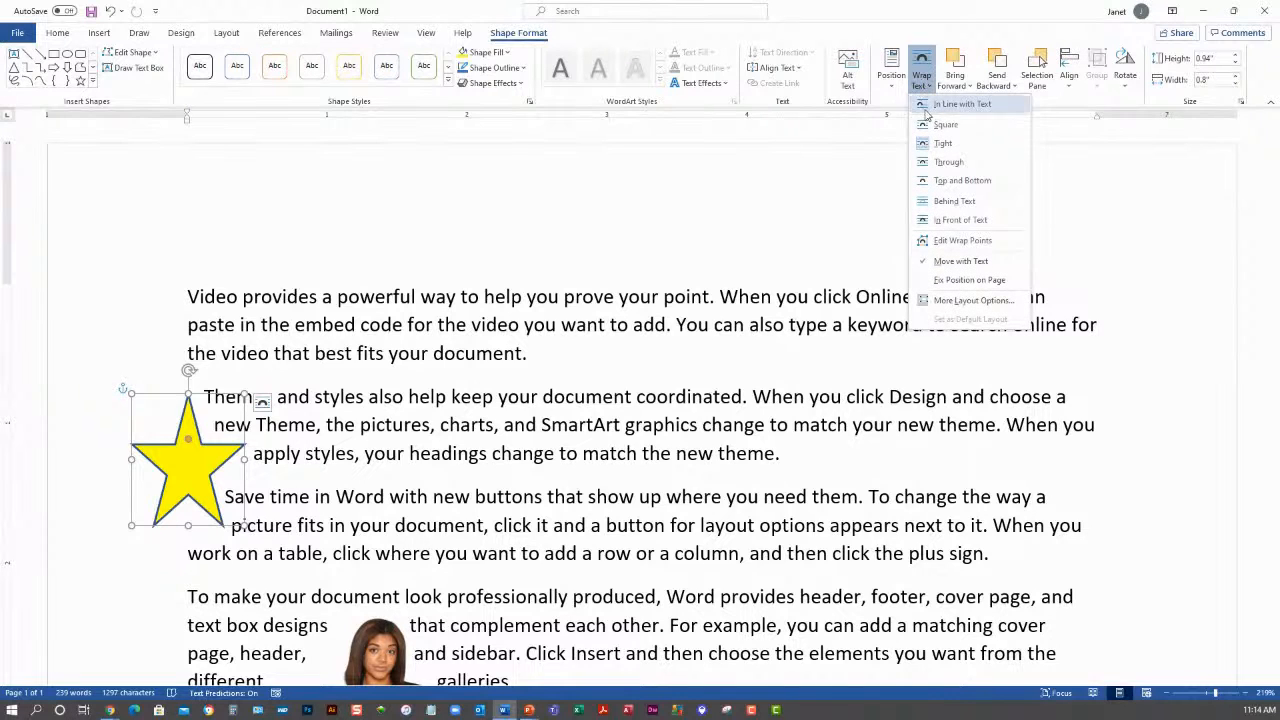
left_click(976, 301)
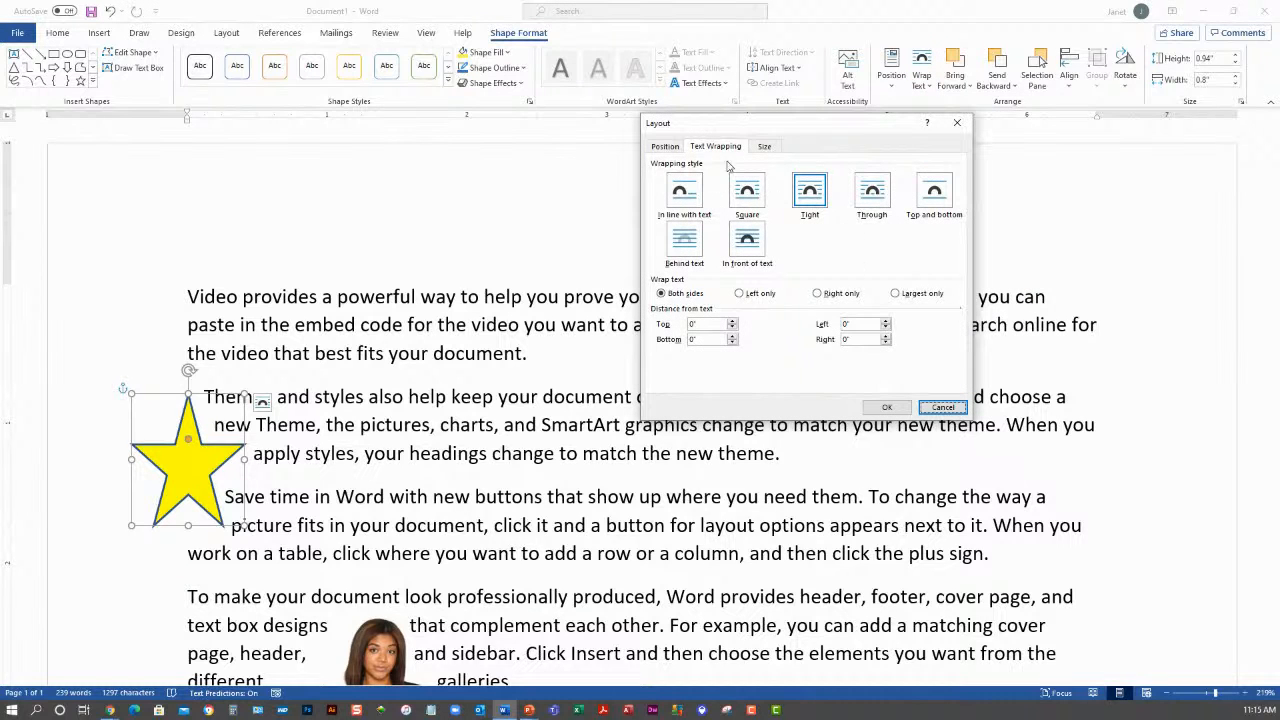
left_click(665, 147)
left_click_drag(751, 127, 466, 135)
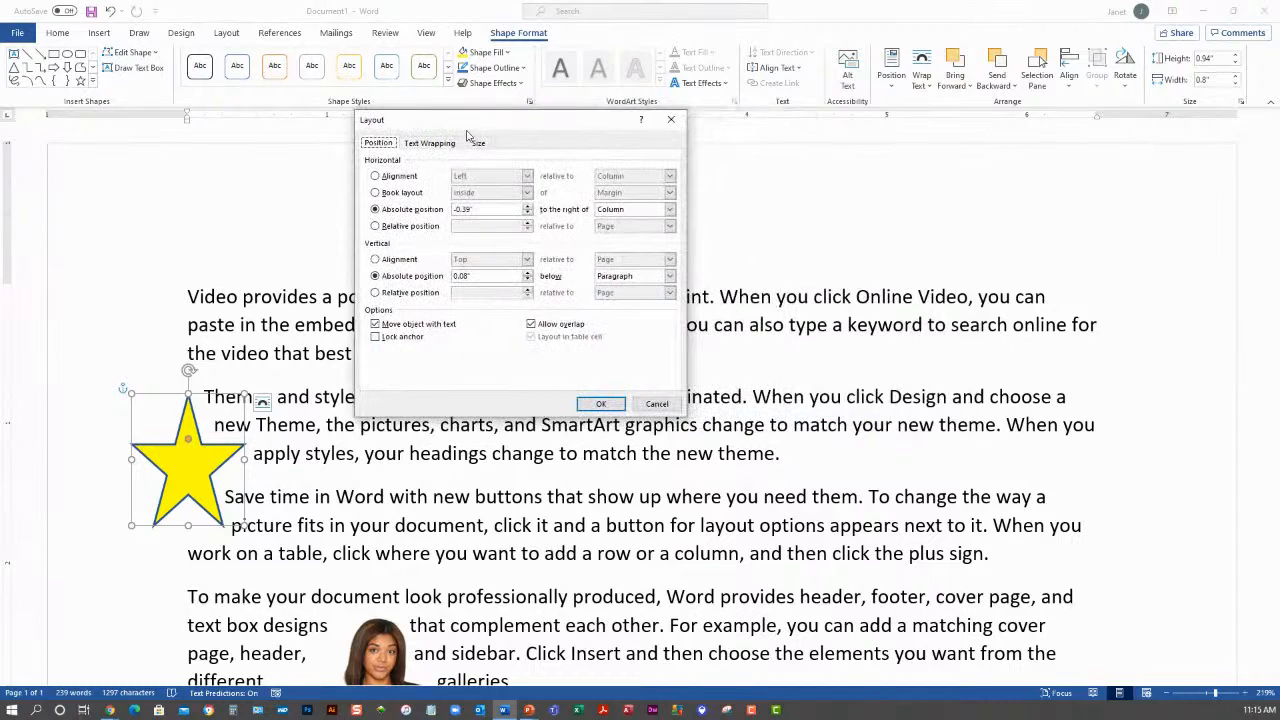
left_click(375, 325)
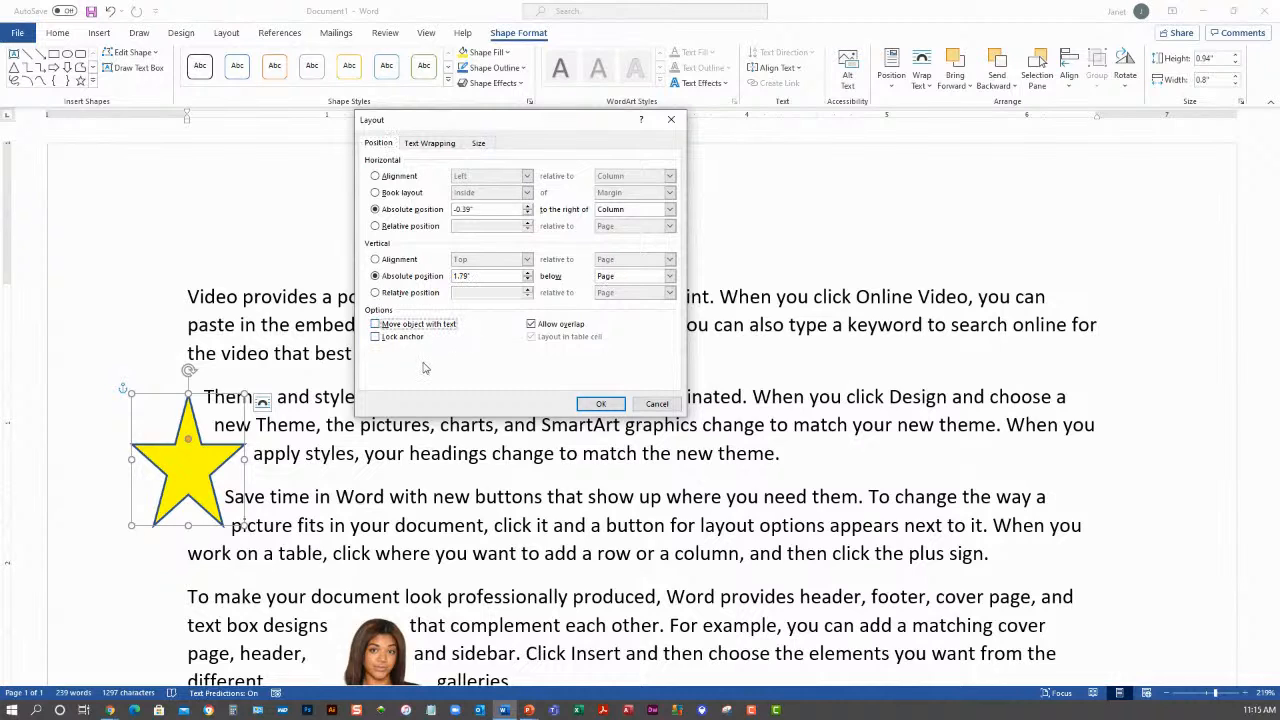
left_click(376, 337)
left_click(601, 404)
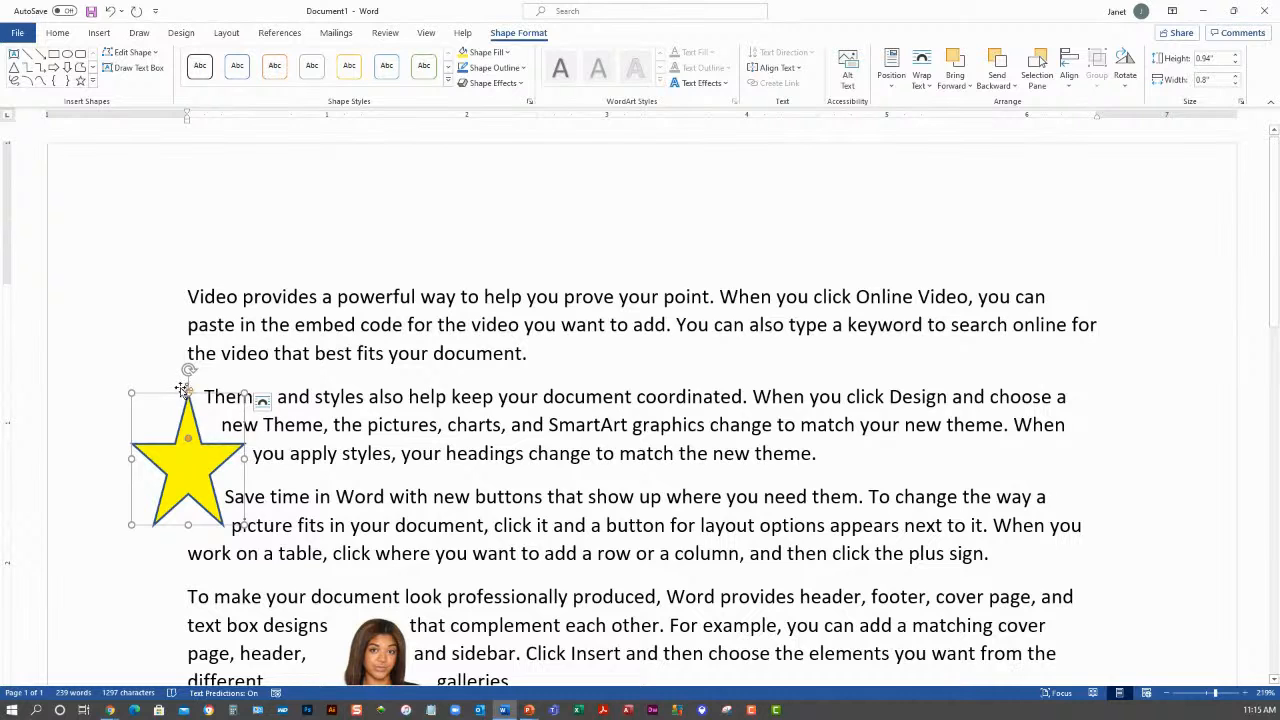
- Move the star slightly up and to the left beside the "Themes and styles" paragraph, and deselect it
mouse_move(186, 446)
left_mouse_down()
mouse_move(202, 481)
mouse_move(186, 428)
mouse_move(199, 461)
mouse_move(177, 443)
left_mouse_up()
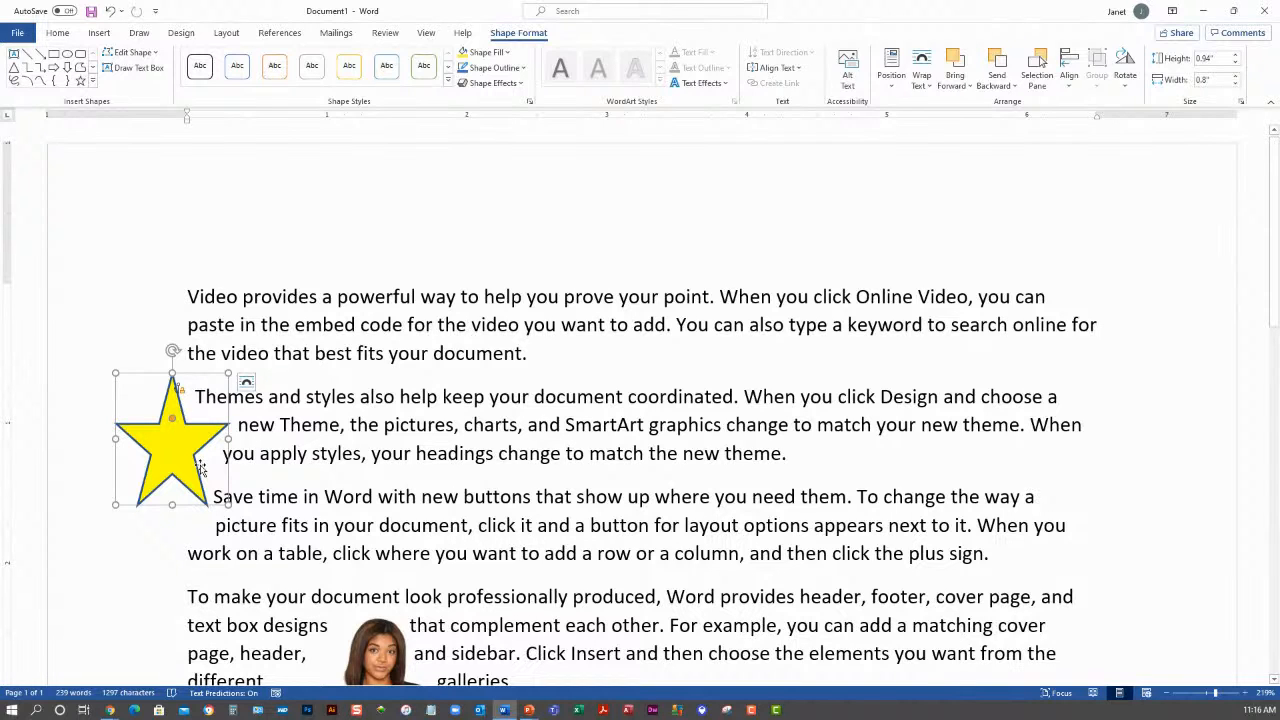
left_click(366, 453)
left_click(180, 445)
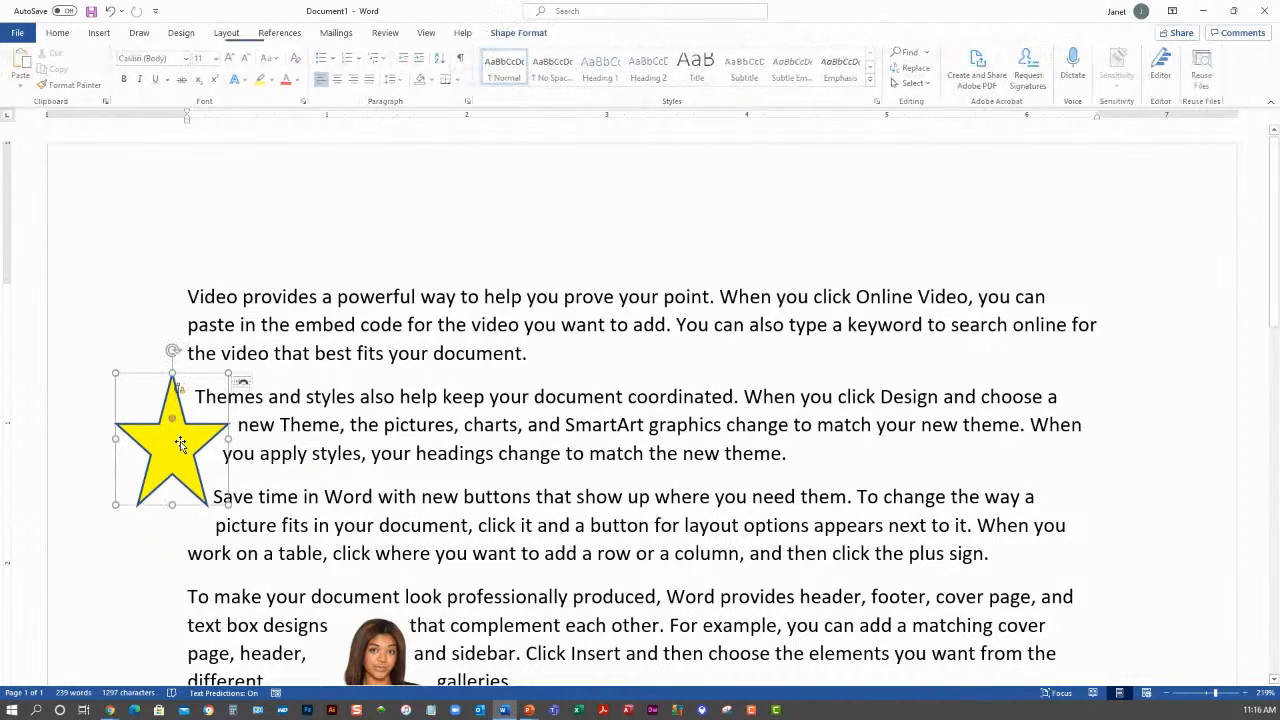
left_click(284, 448)
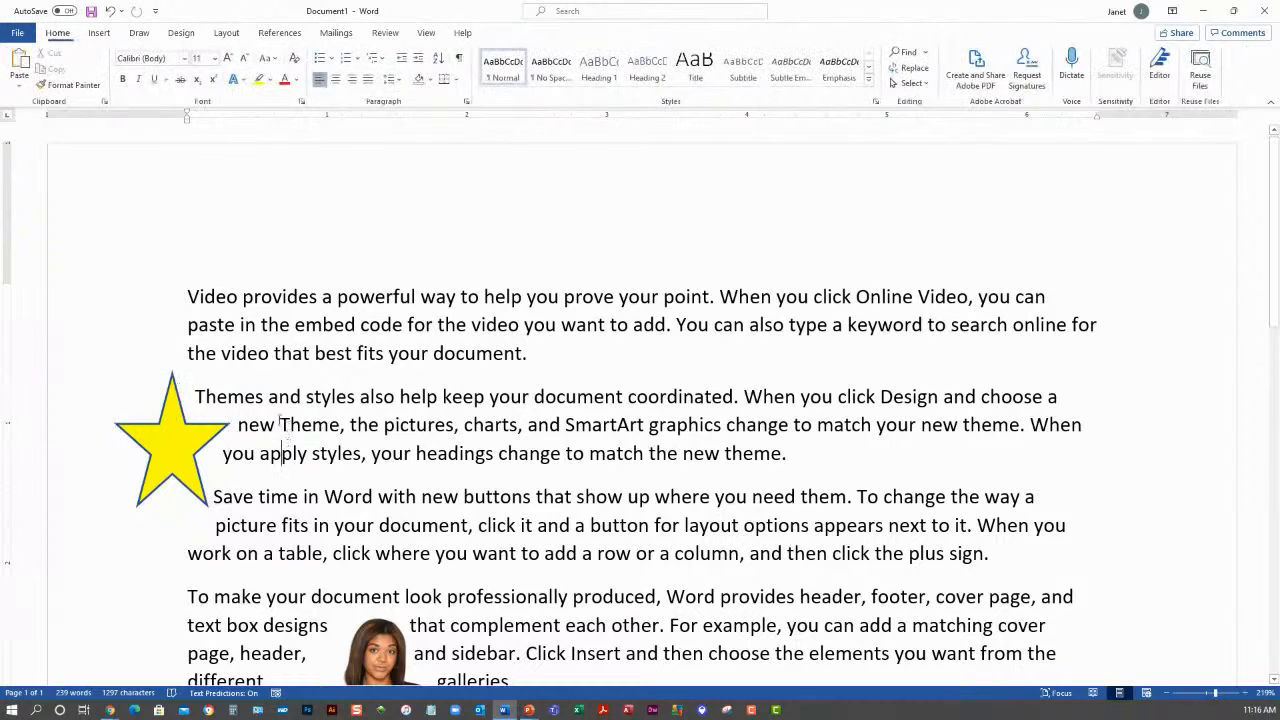
- Select the whole "Themes and styles" paragraph to check its anchored star, and put the cursor back at the paragraph's start
triple_click(476, 426)
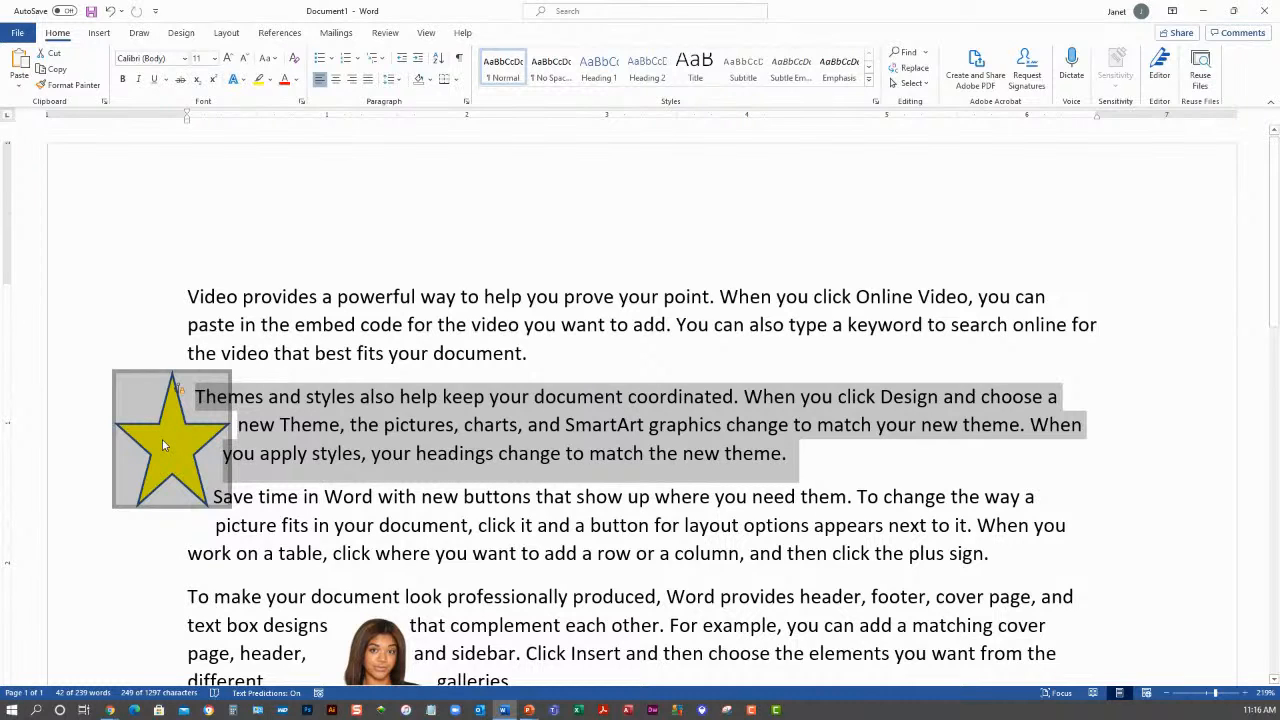
left_click(303, 452)
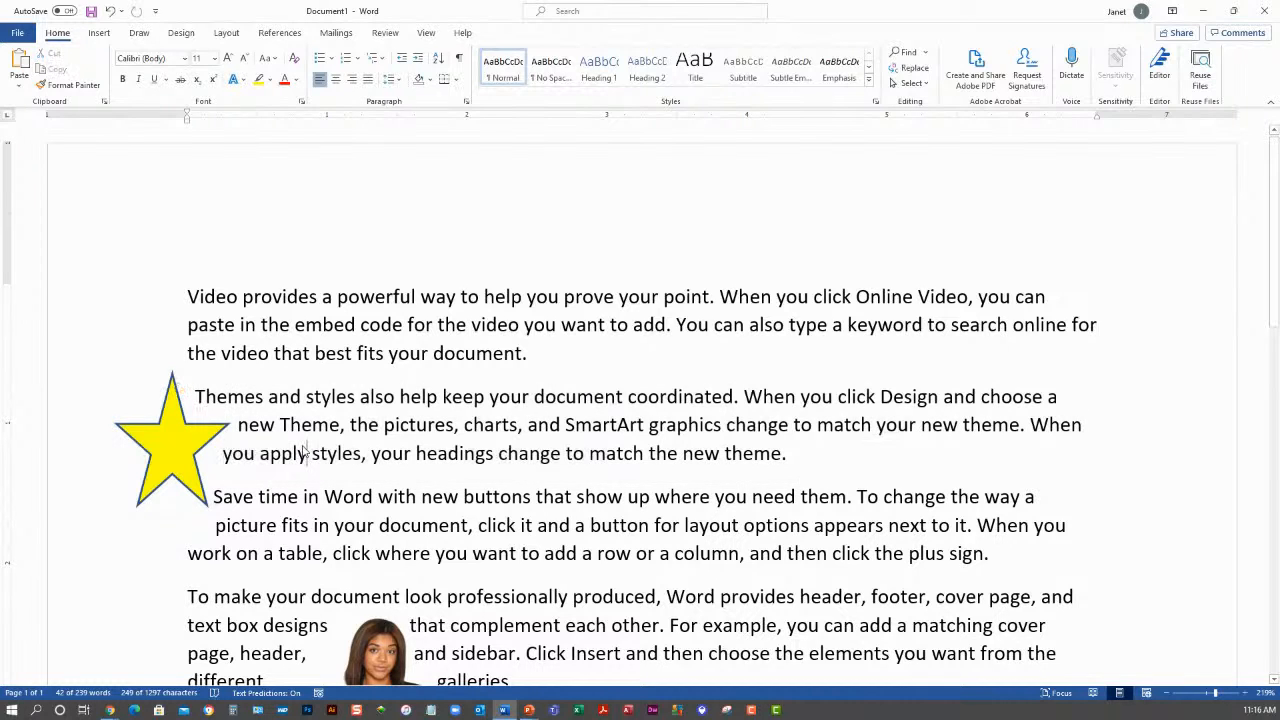
left_click(195, 392)
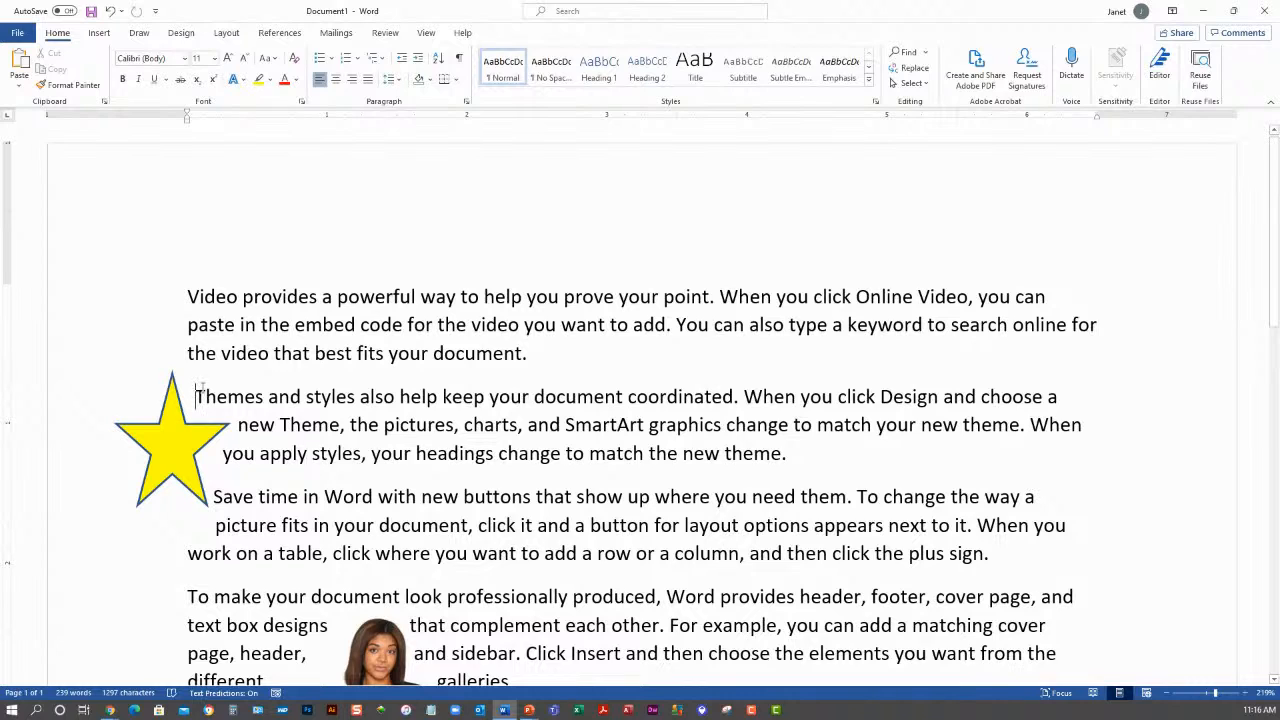
- Show the formatting marks and highlight the paragraph marks ending the "Video provides" and "Themes and styles" paragraphs
left_click(459, 60)
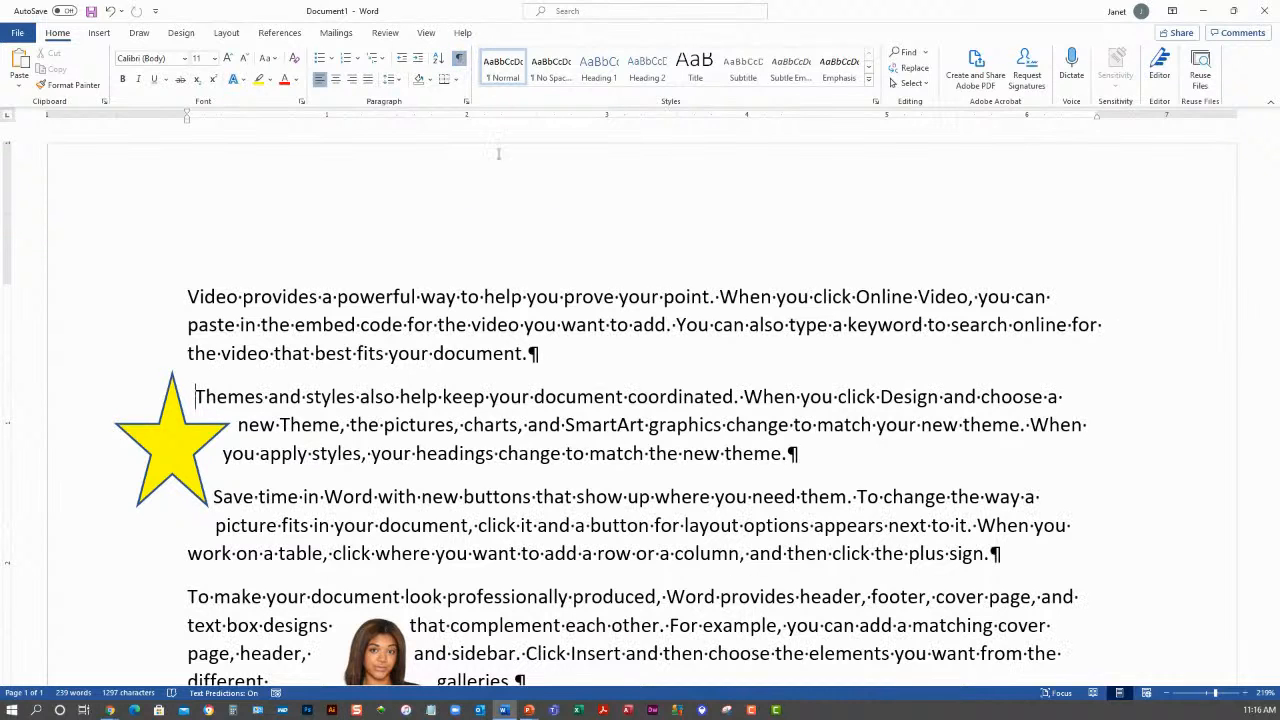
left_click_drag(528, 353, 540, 355)
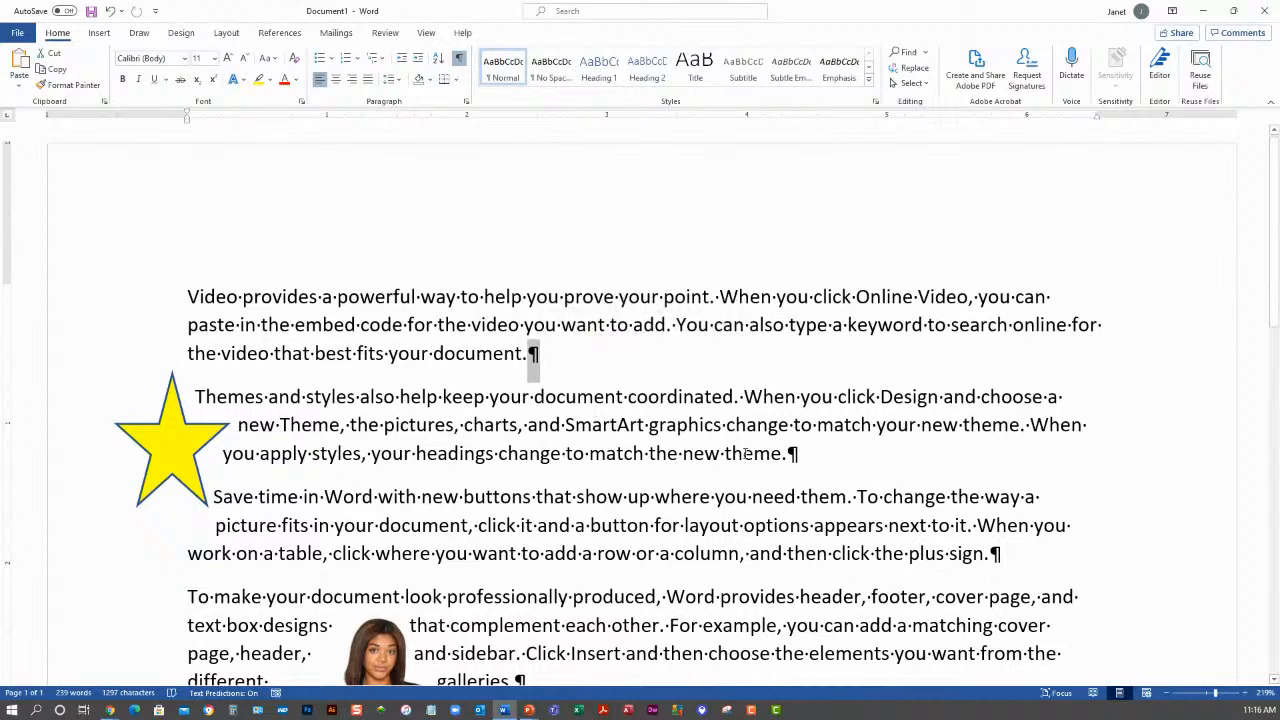
left_click(680, 453)
left_click_drag(788, 453, 801, 453)
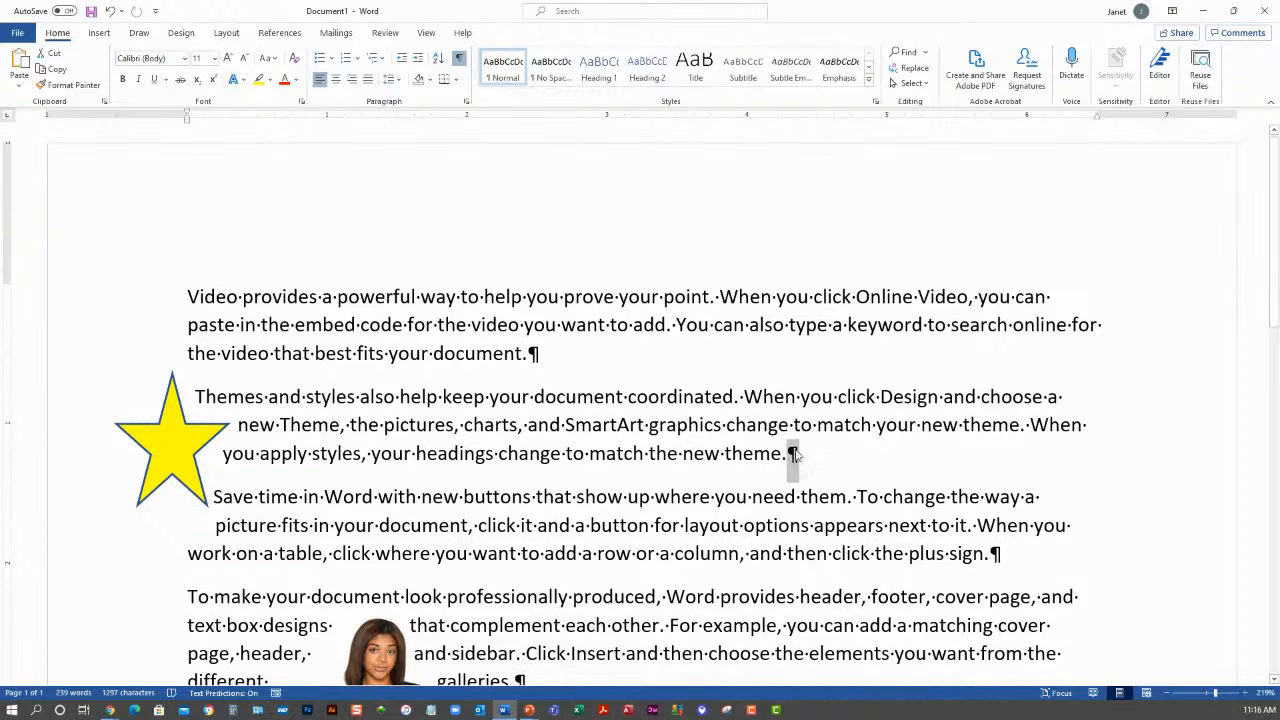
- Cut the "Themes and styles" paragraph's text without its paragraph mark and paste it into the empty paragraph at the document's end
left_click(729, 453)
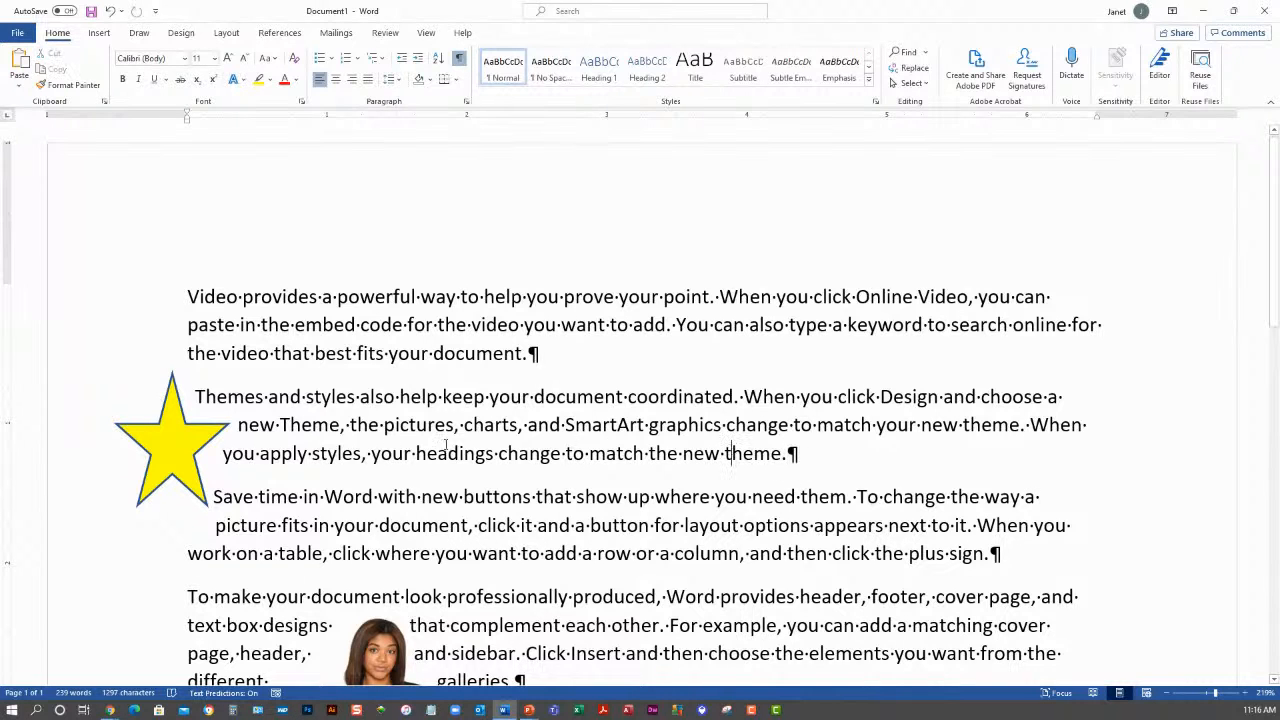
left_click_drag(197, 396, 748, 449)
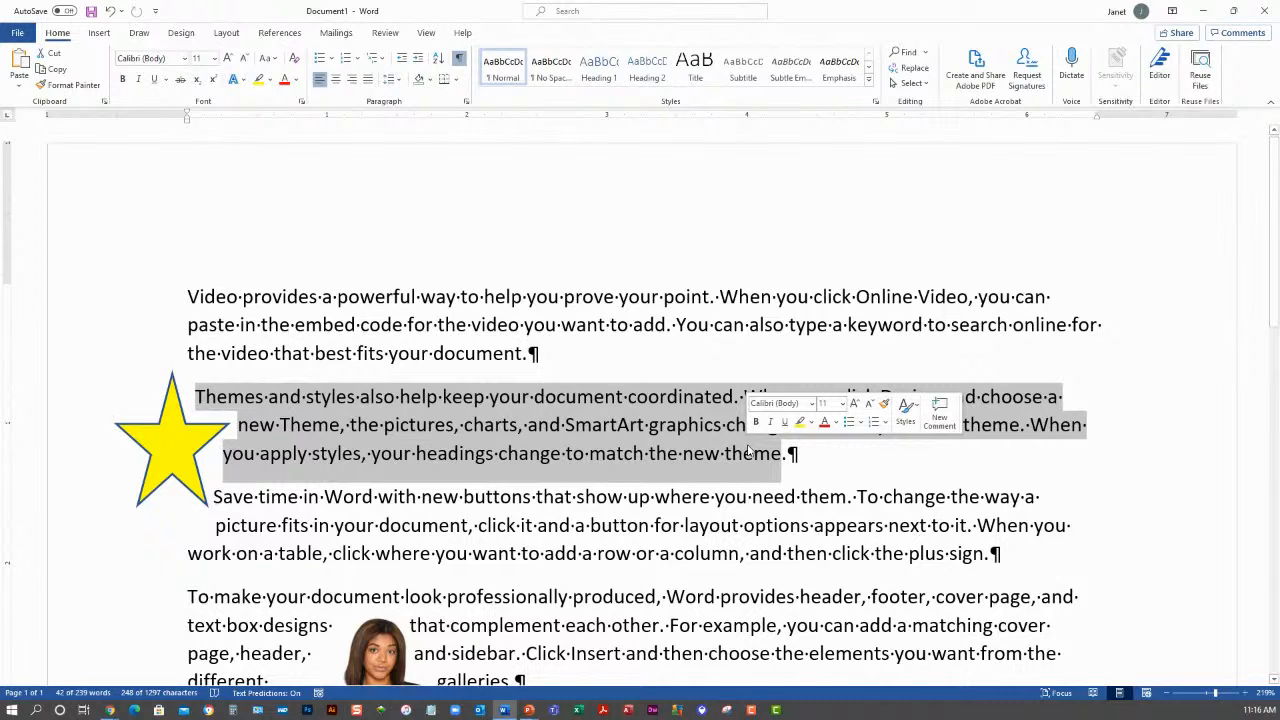
key("shift+Right")
key("shift+Right")
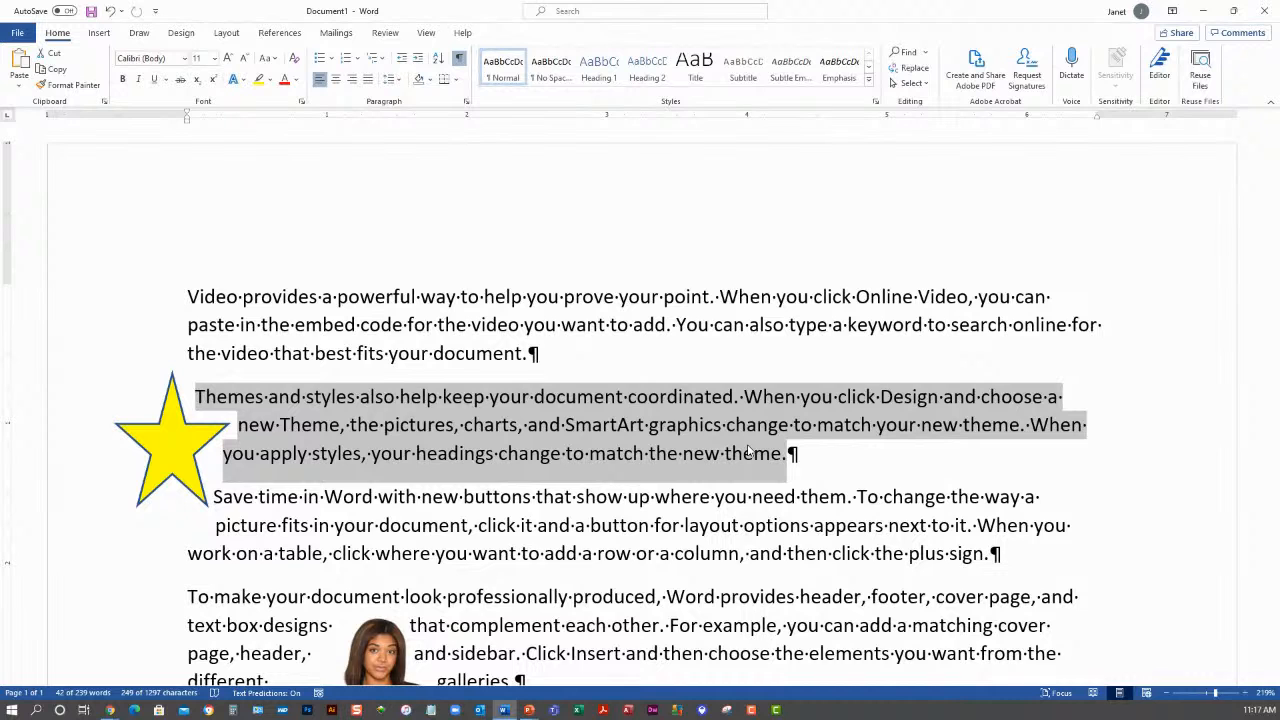
key("Delete")
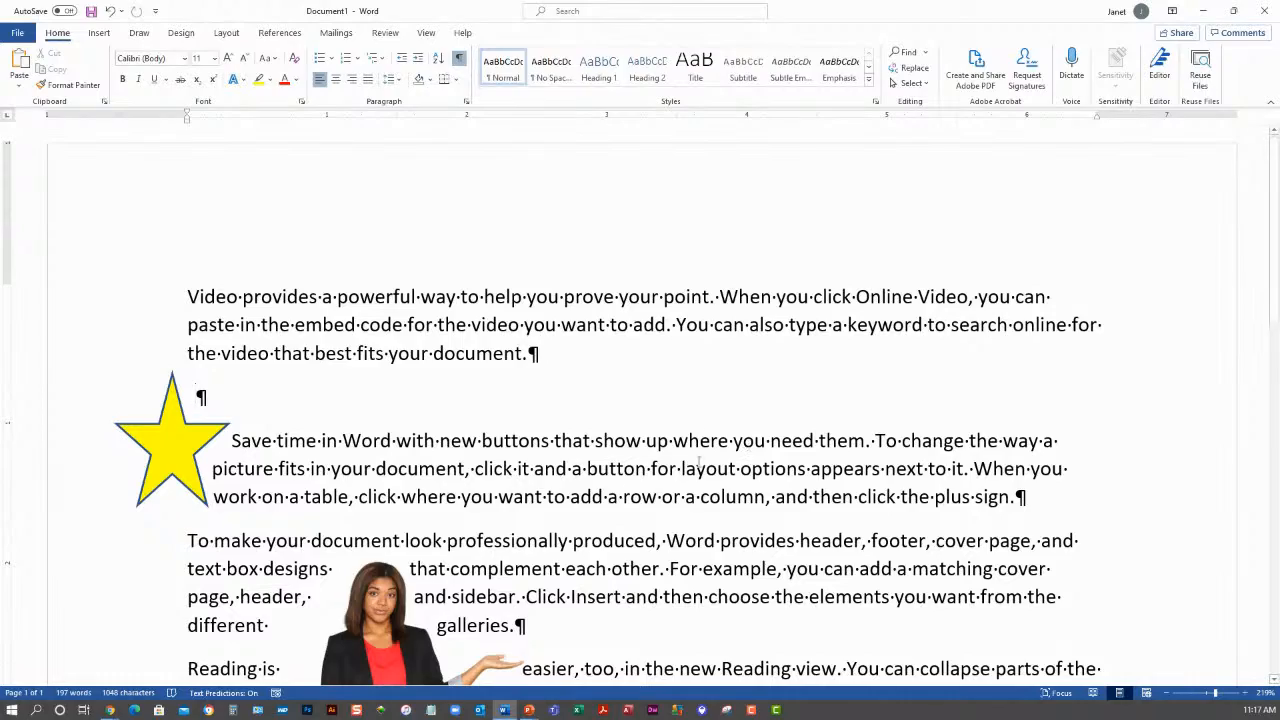
scroll(204, 454, "down", 5)
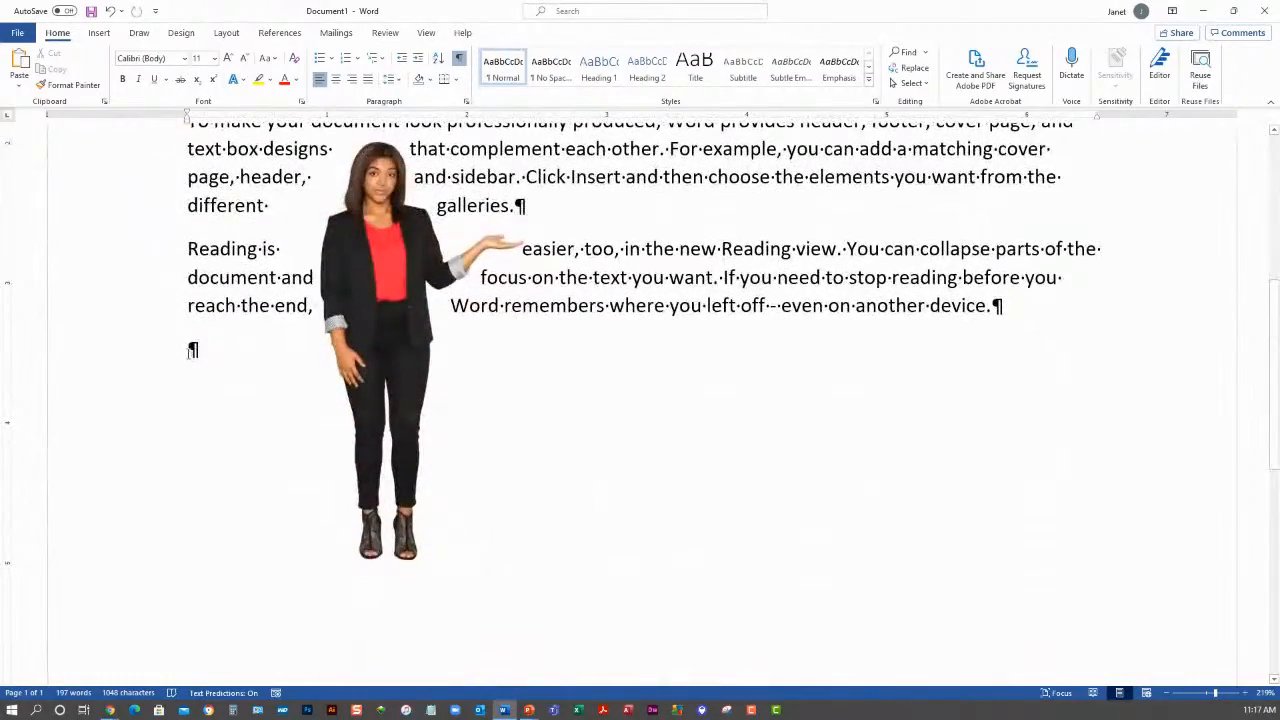
type("Themes and design also help keep your document coordinated. When you click Design and choose a new Theme, the pictures, charts, and SmartArt graphics change to match your new theme. When you apply styles, your headings change to match the new theme.")
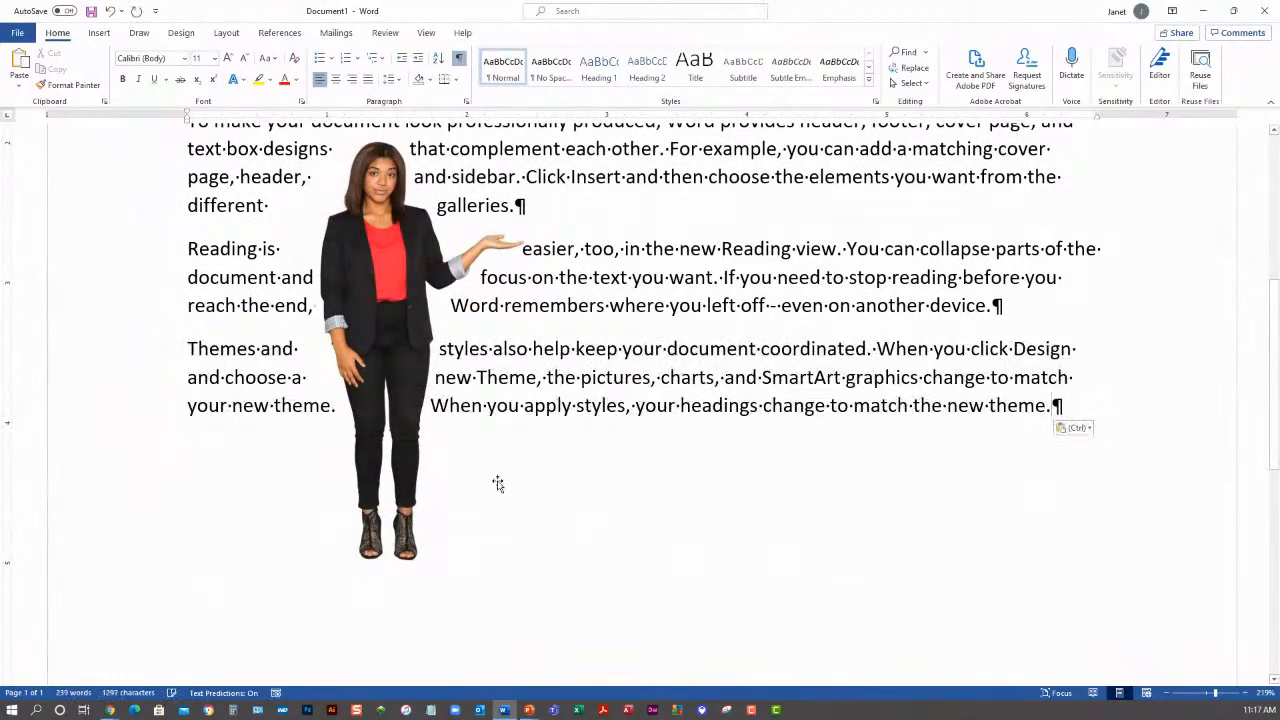
- Select the star to check its anchor at the emptied paragraph below "Video provides"
scroll(511, 517, "up", 5)
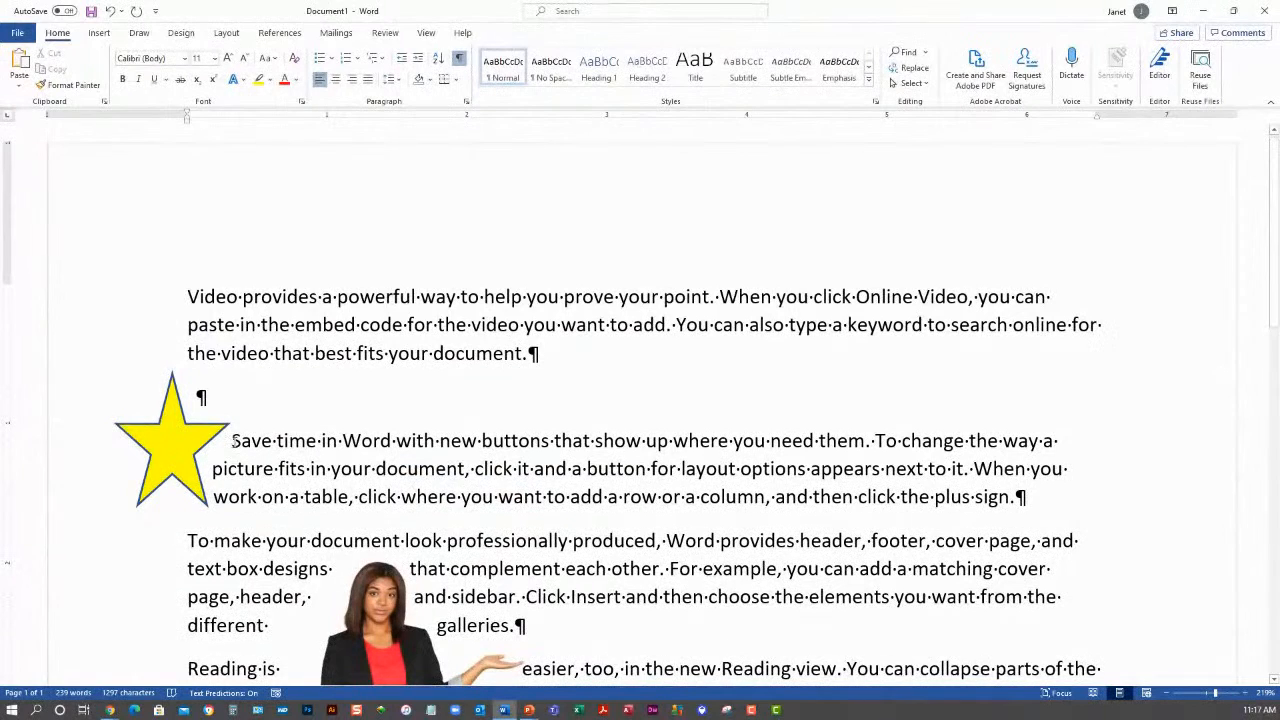
left_click(207, 393)
left_click(171, 424)
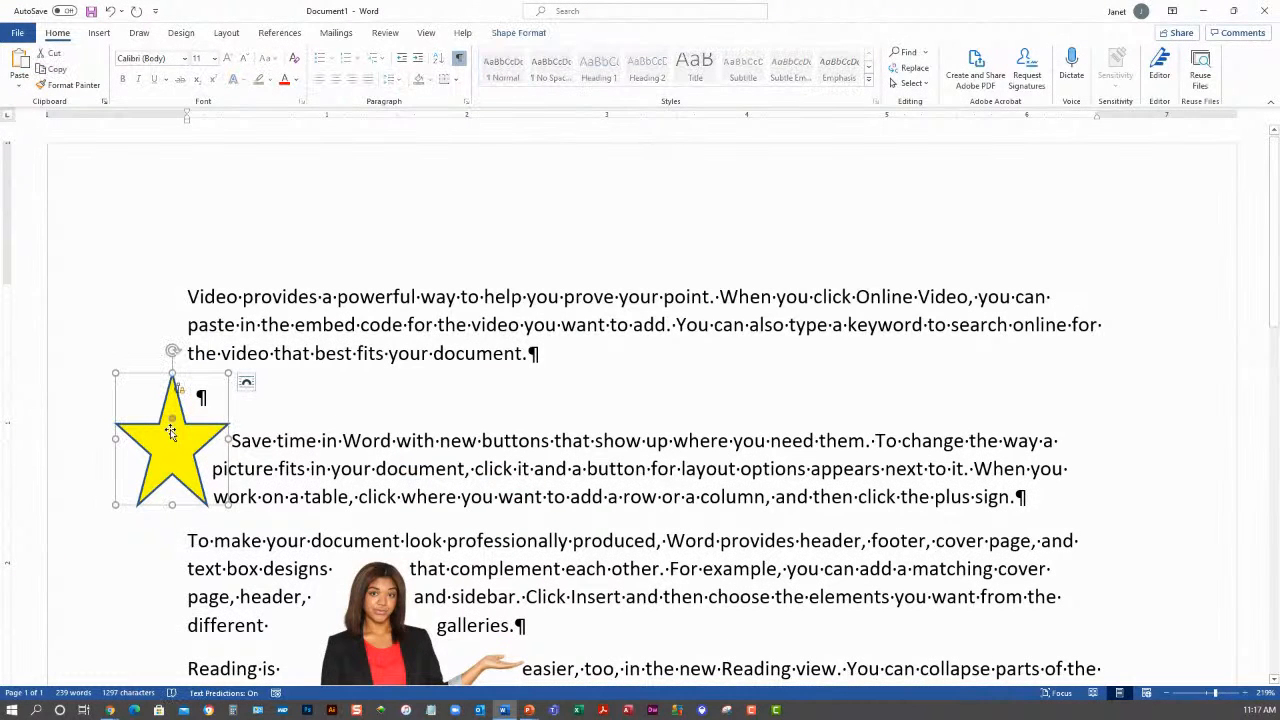
- Delete the empty paragraph mark beside the star, check the star's anchor again, and deselect it
left_click(202, 398)
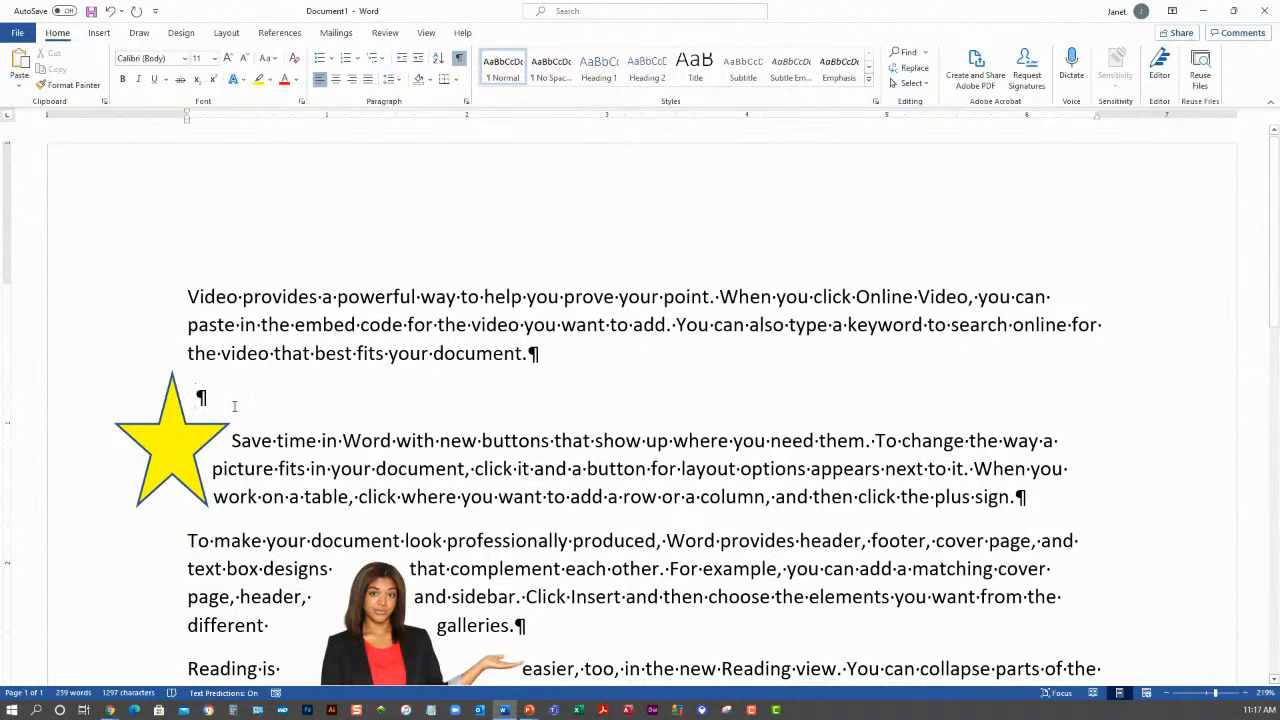
key("Delete")
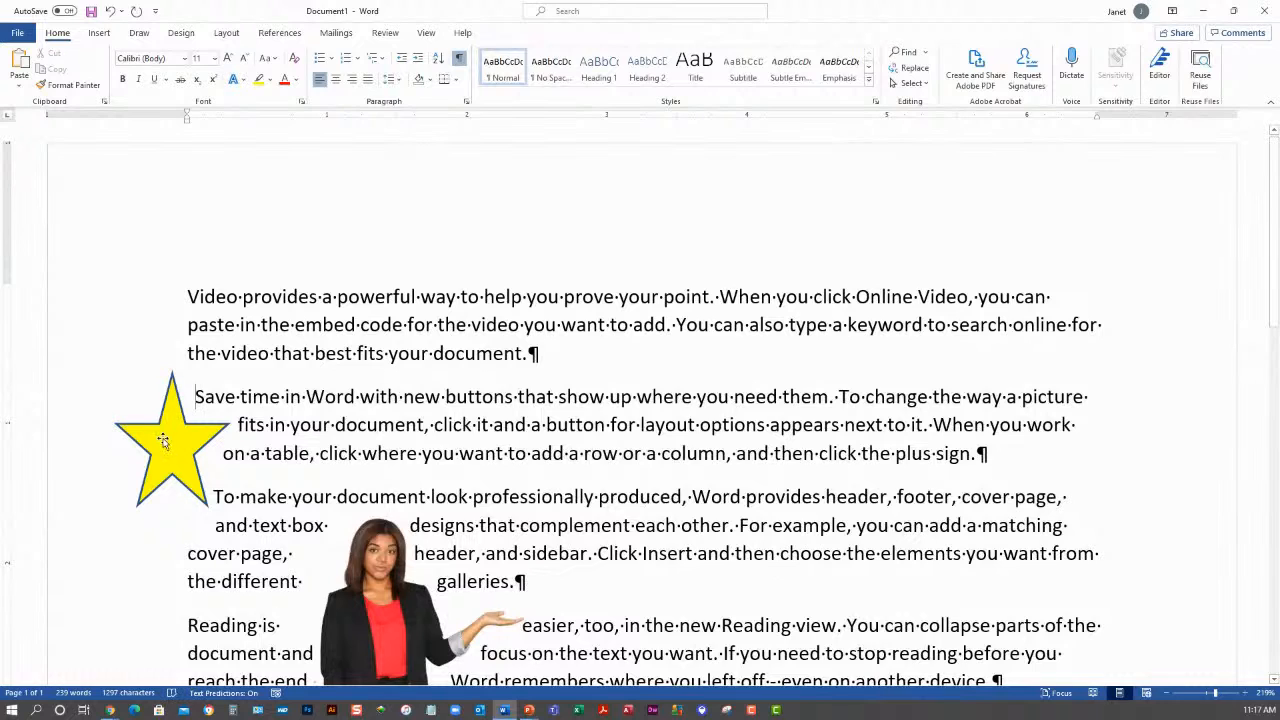
left_click(174, 440)
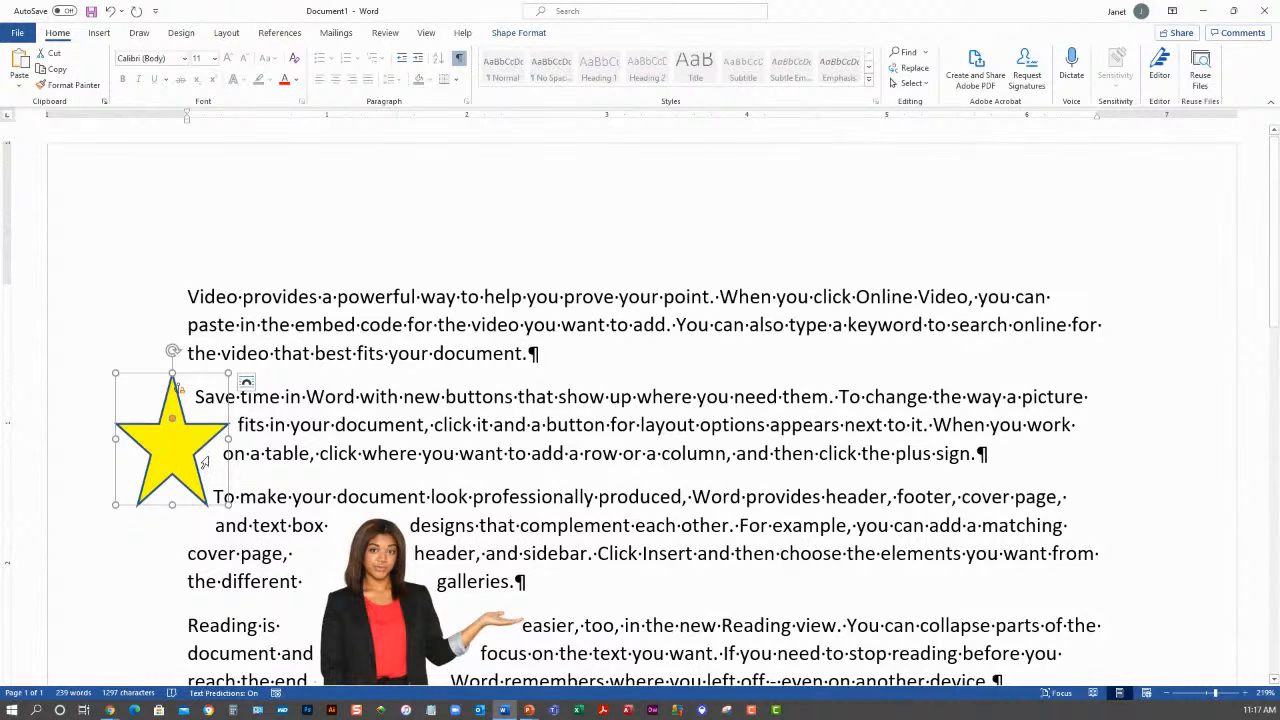
left_click(290, 422)
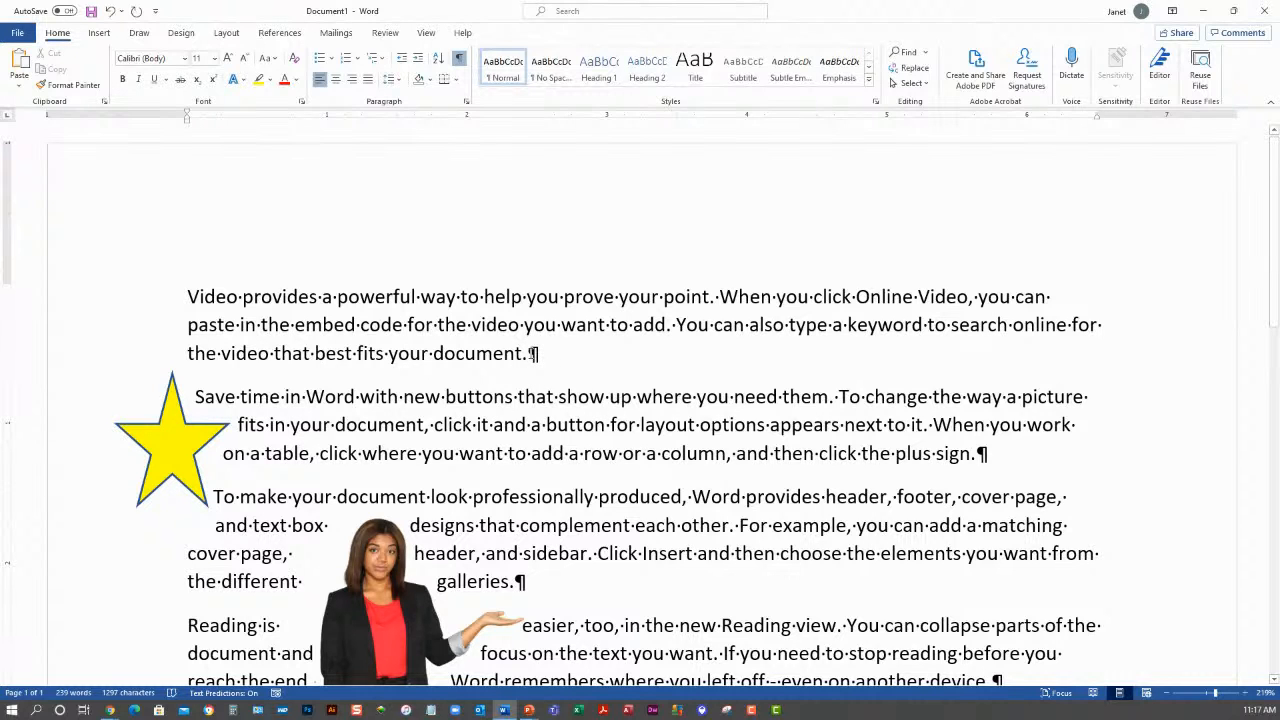
- Hide the formatting marks, show them again, and highlight the paragraph mark ending the "Save time in Word" paragraph
left_click(459, 61)
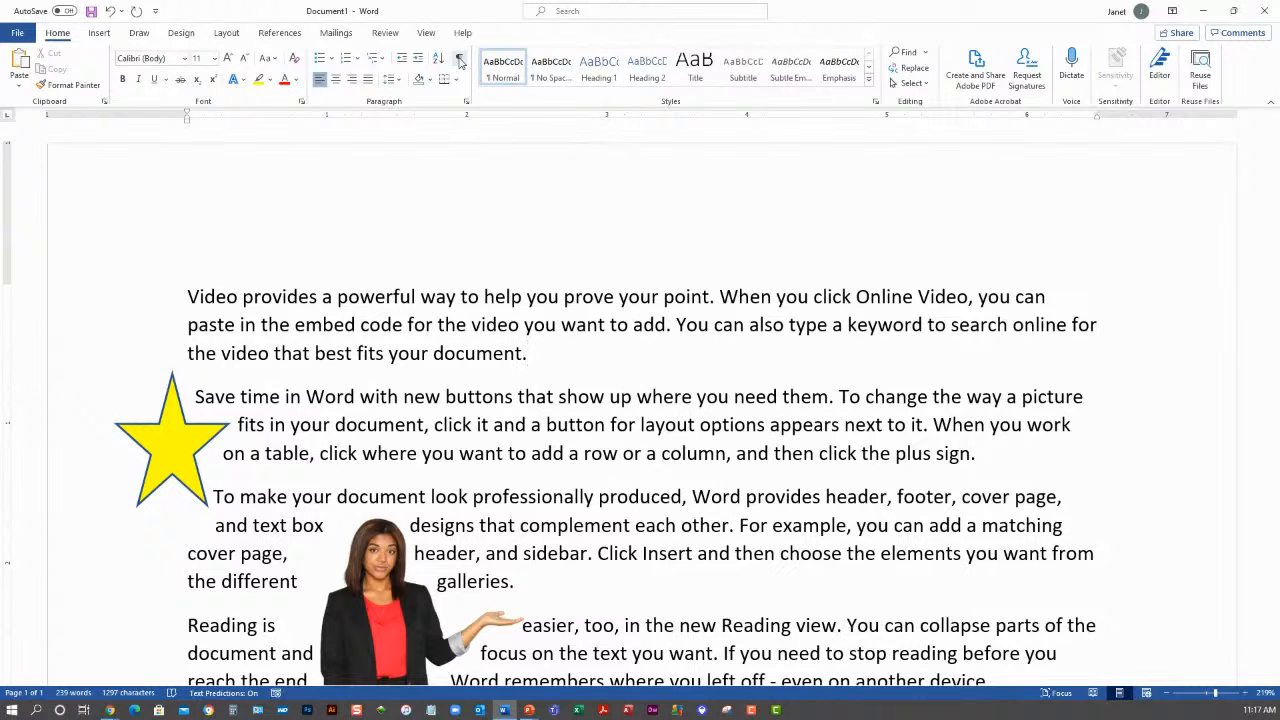
left_click(459, 61)
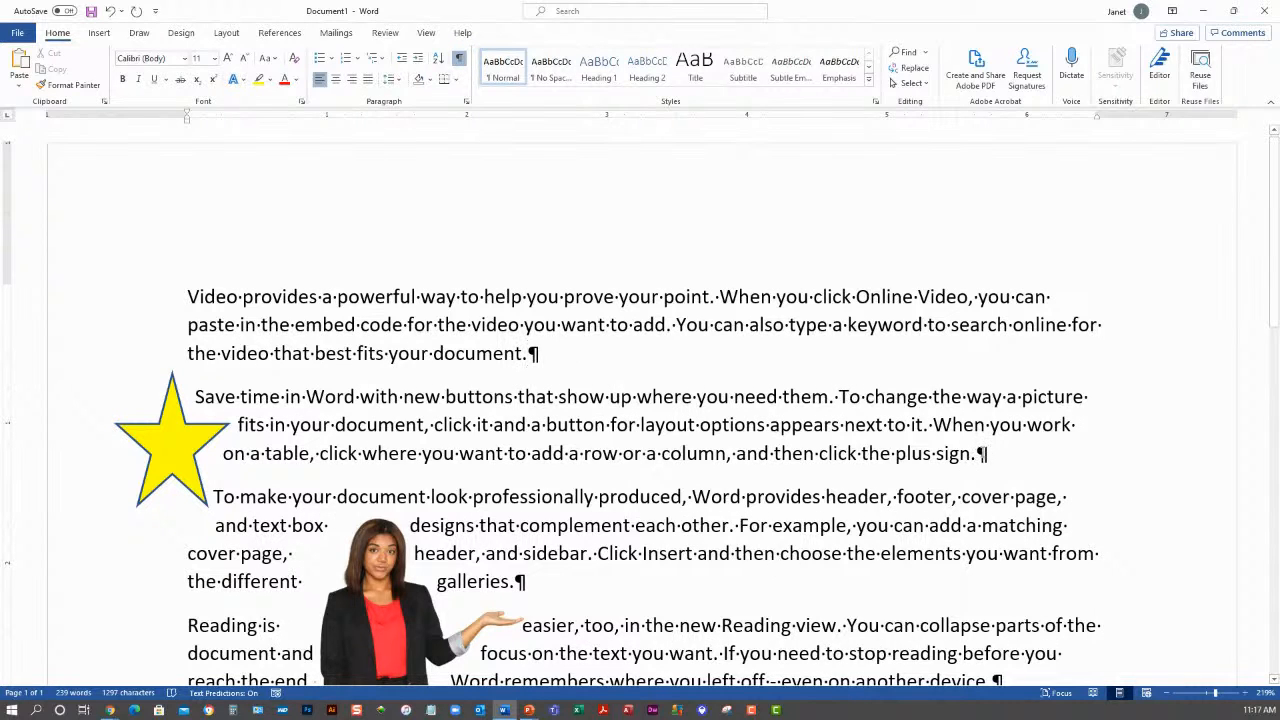
left_click_drag(976, 453, 988, 455)
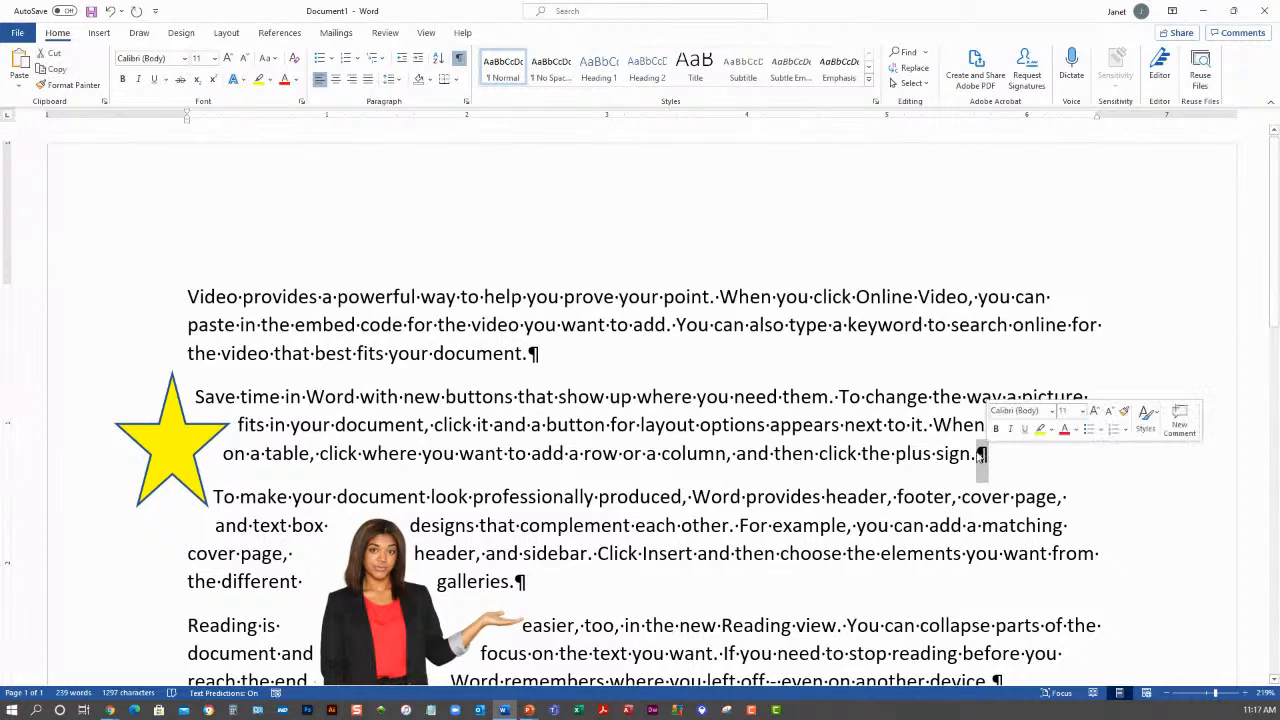
- Select the "Save time in Word" paragraph's text without its paragraph mark, and clear the selection
left_click_drag(196, 396, 963, 466)
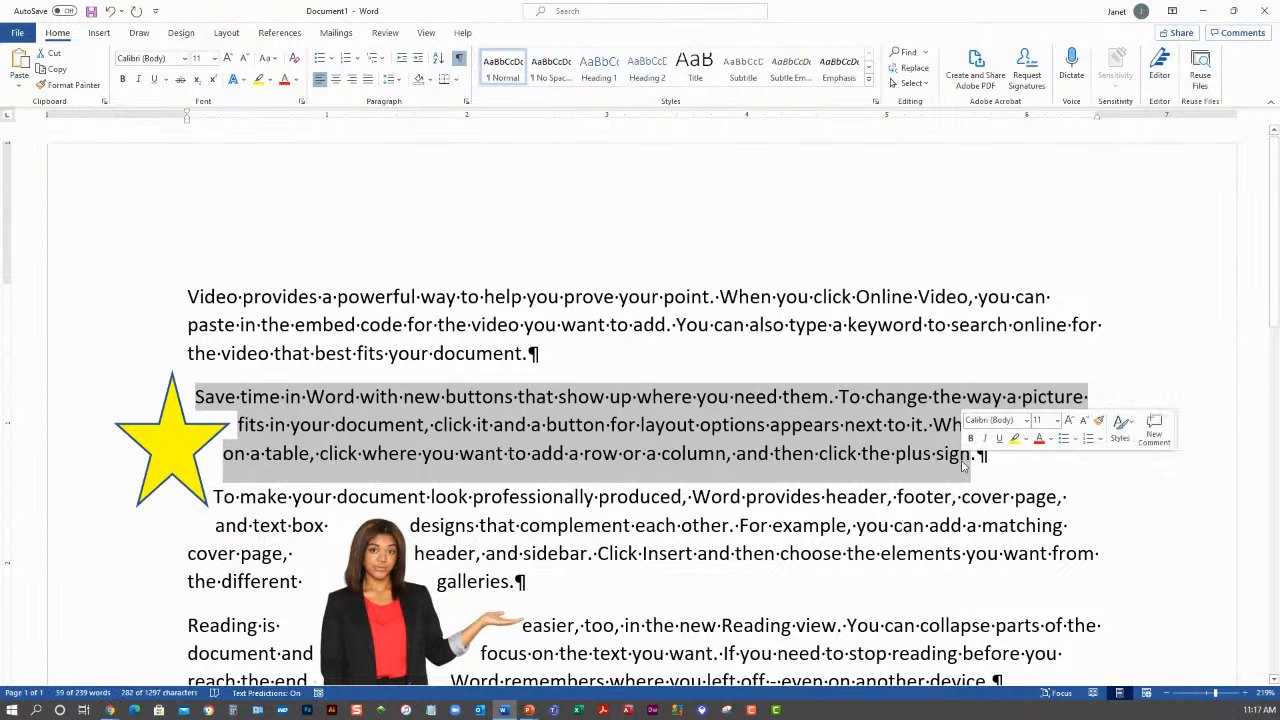
key("shift+Right")
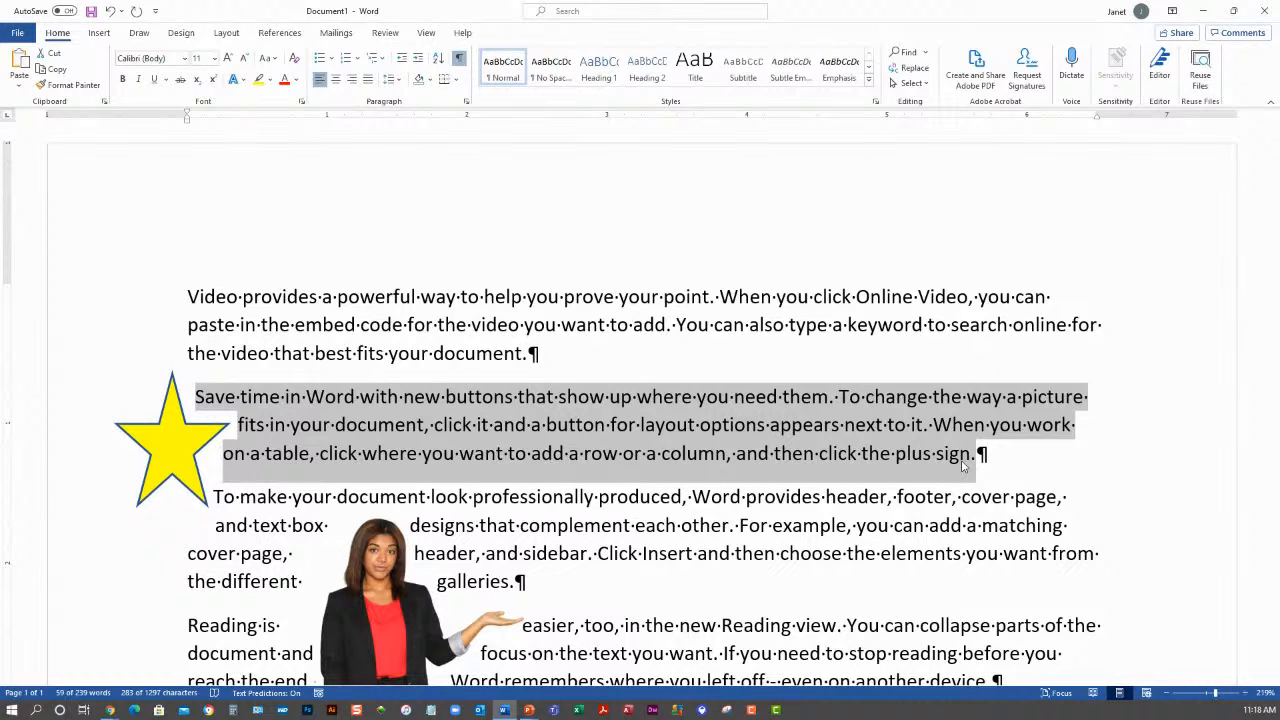
left_click(628, 460)
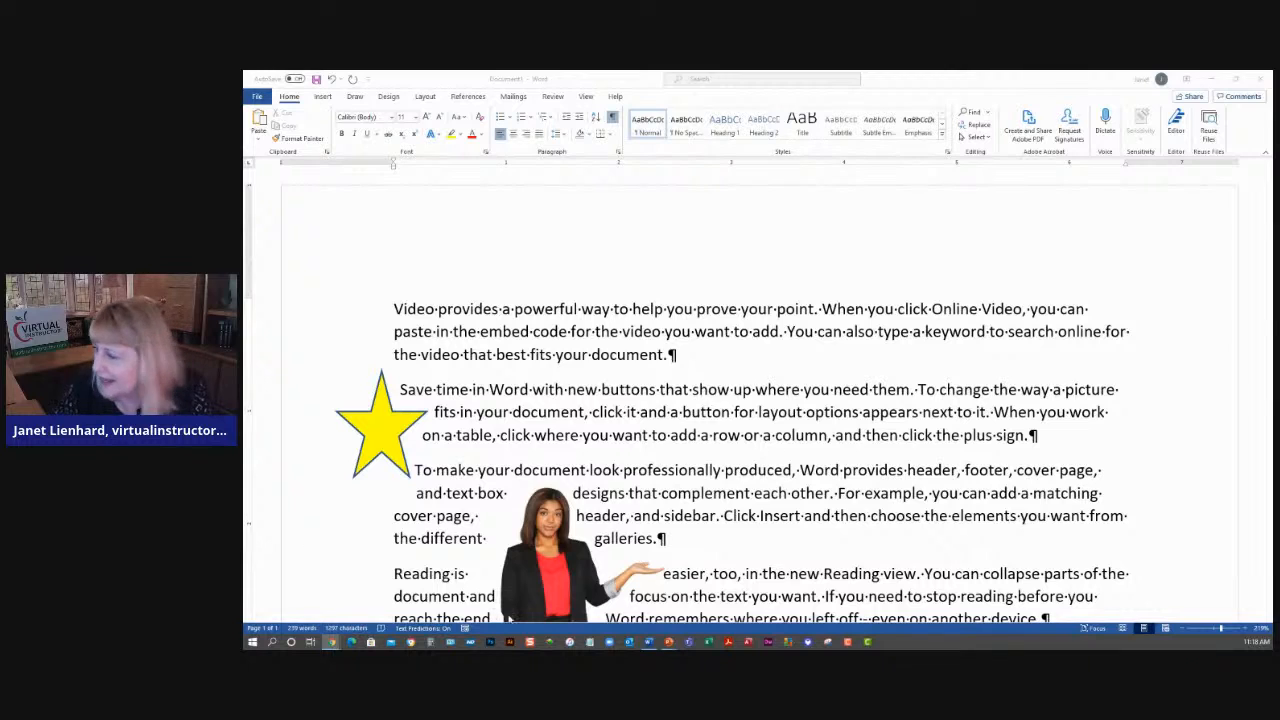
- Switch to the PowerPoint slide show and advance to the "Tips For The Week Calendar" slide
mouse_move(333, 641)
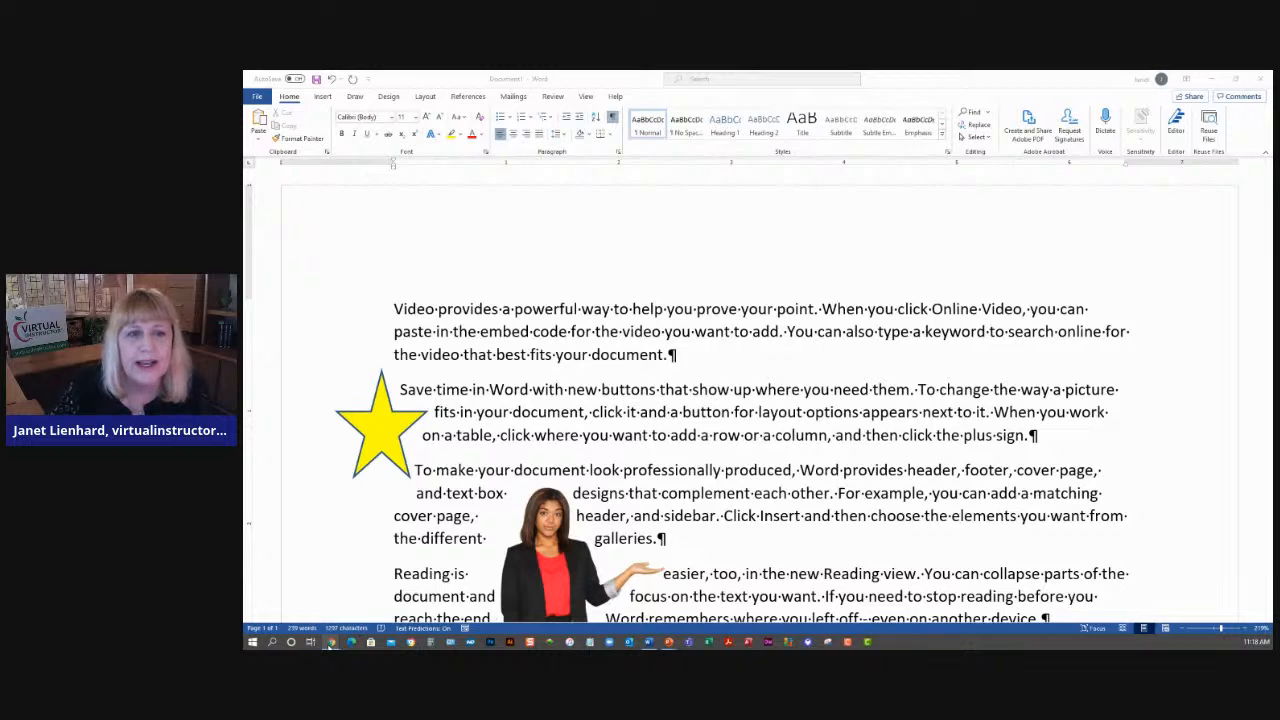
left_click(625, 616)
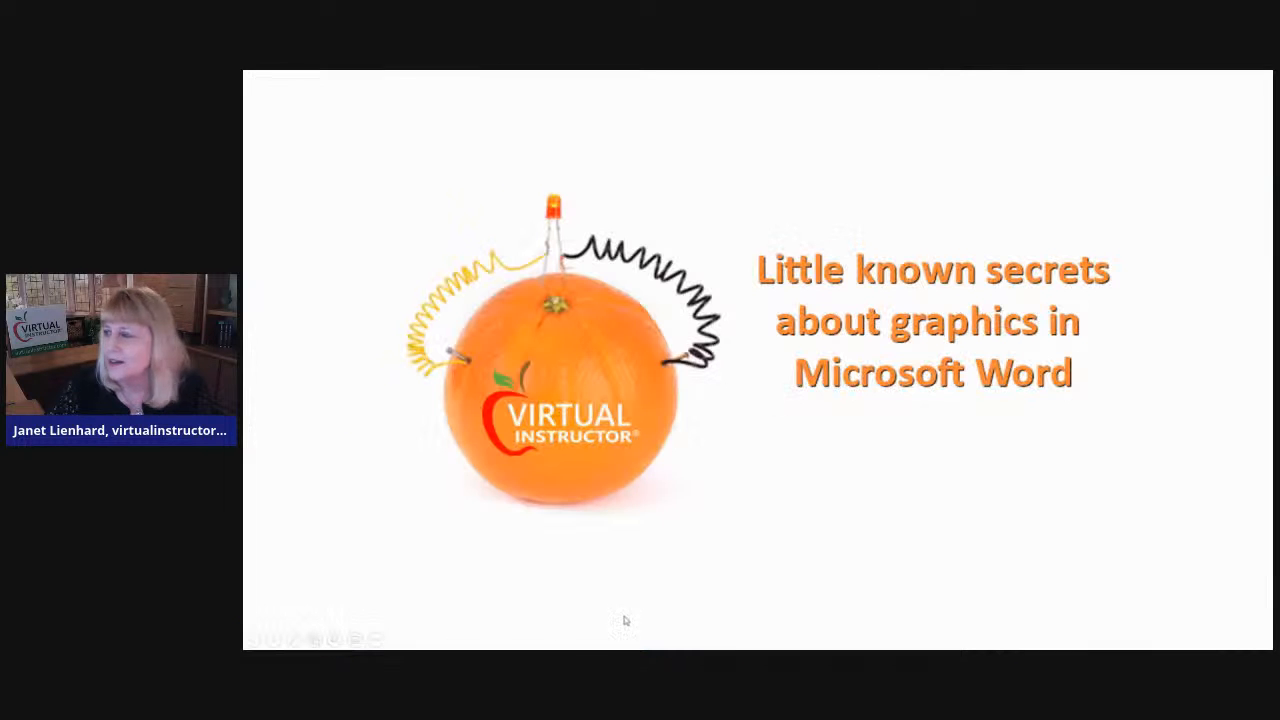
left_click(677, 532)
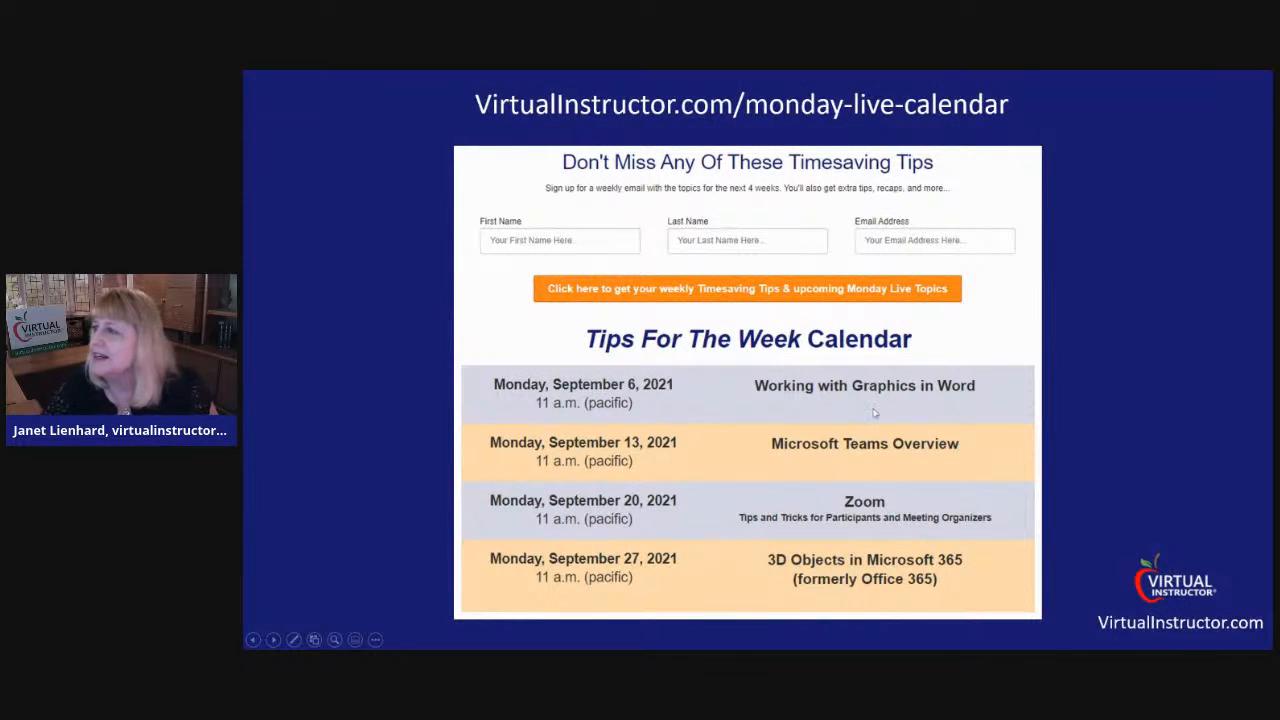